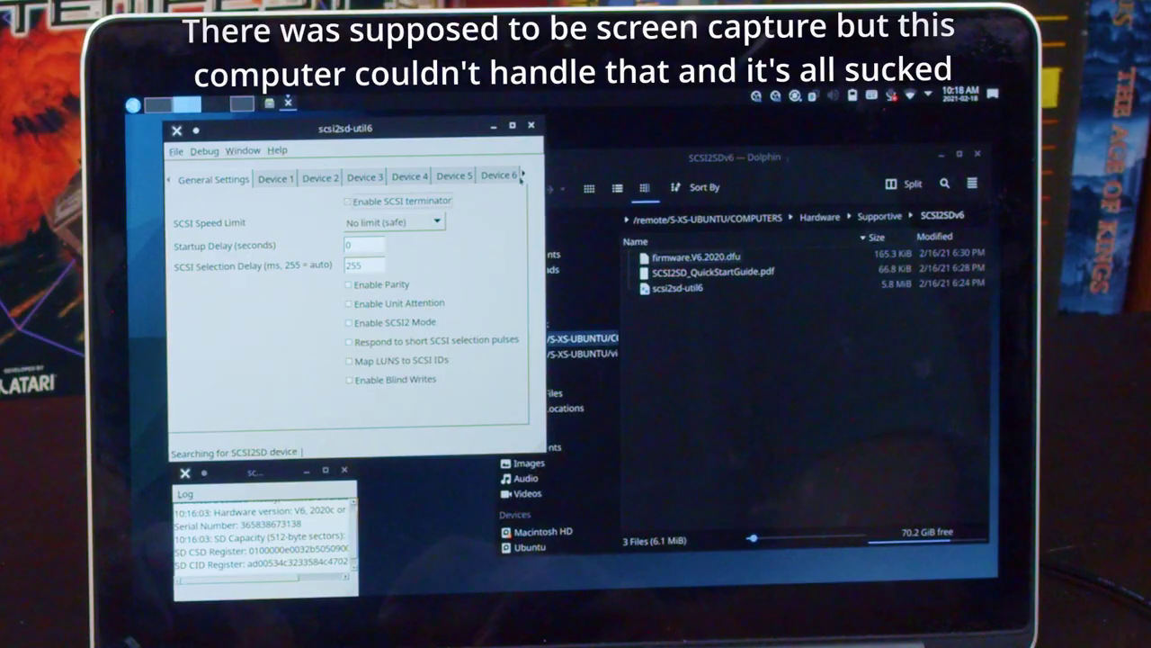
Step: Look through the device configuration pages as far as Device 7
click(816, 232)
click(524, 175)
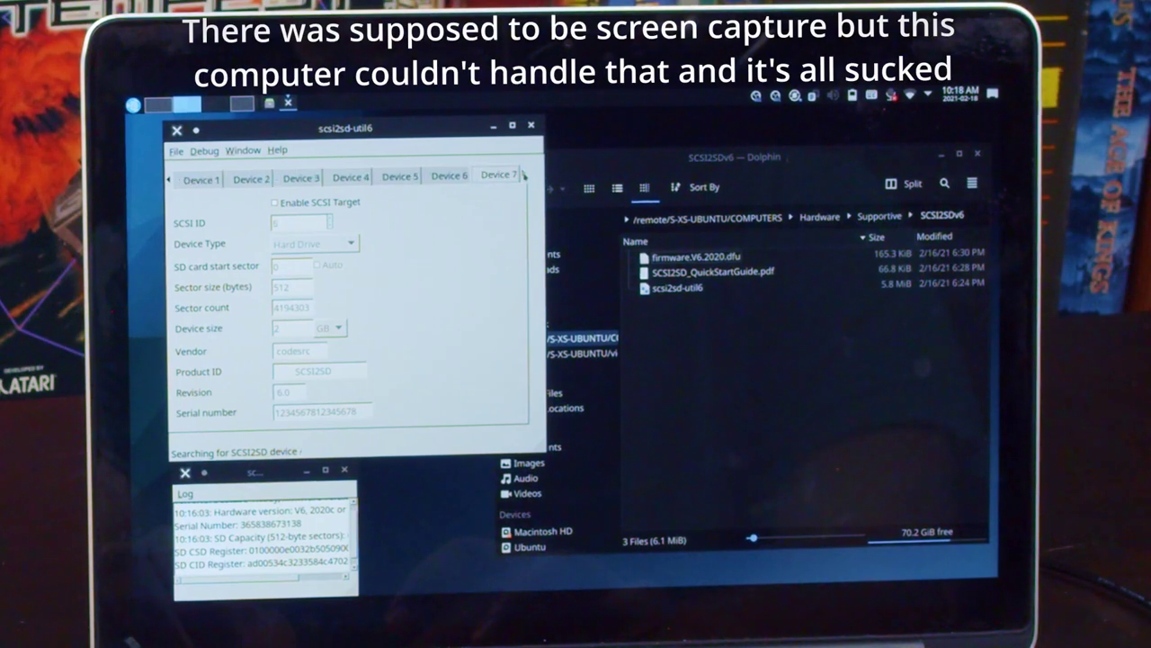
key(ctrl+Tab)
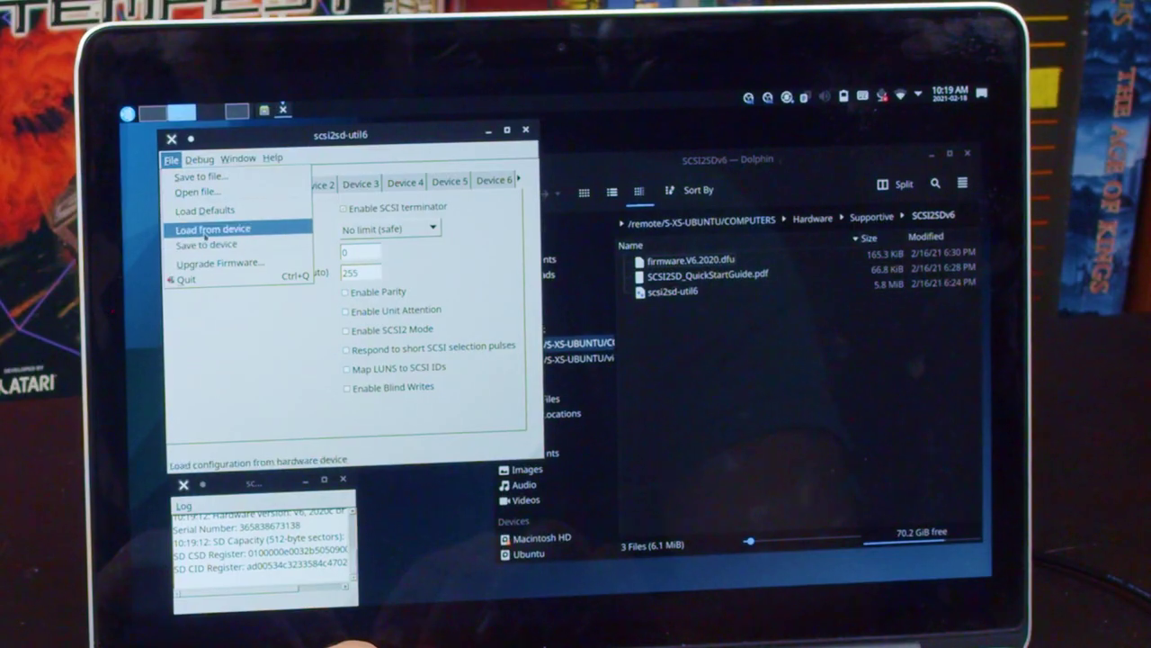
Step: Load the configuration from the SCSI2SD device and dismiss the completion dialog
click(688, 253)
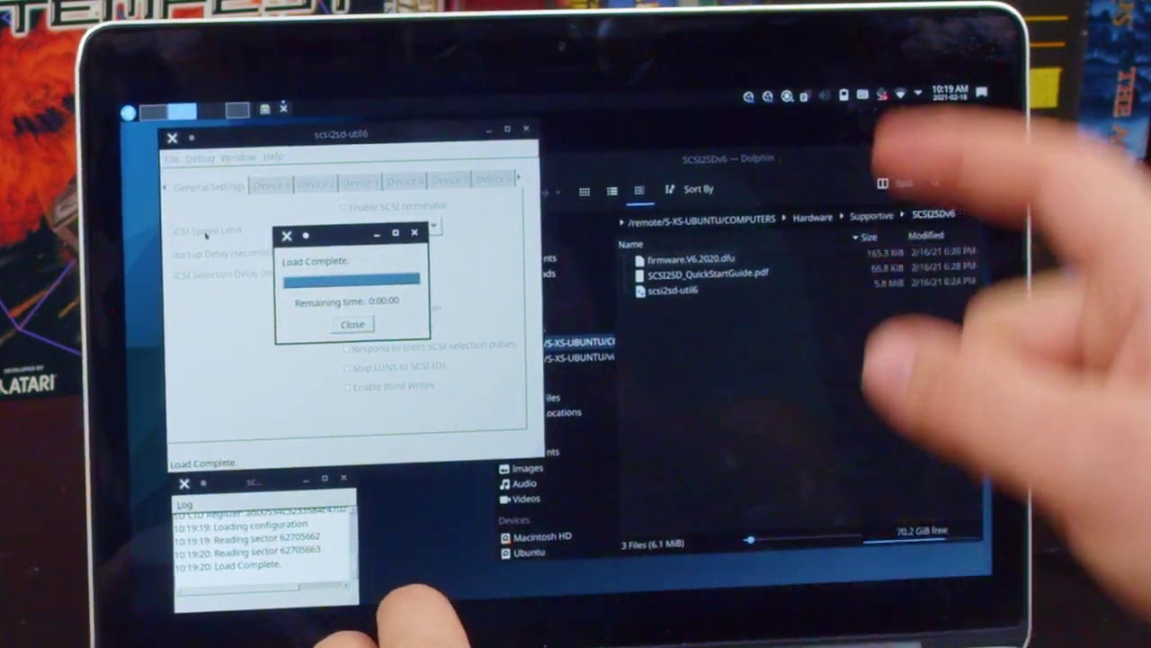
click(351, 324)
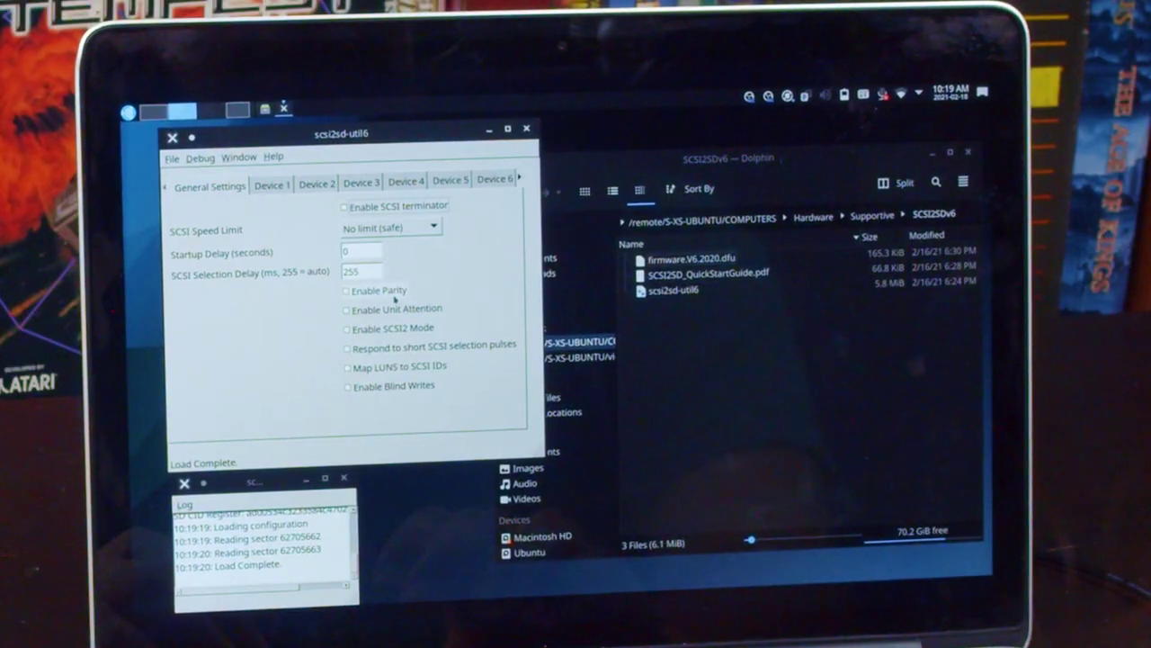
mouse_move(394, 298)
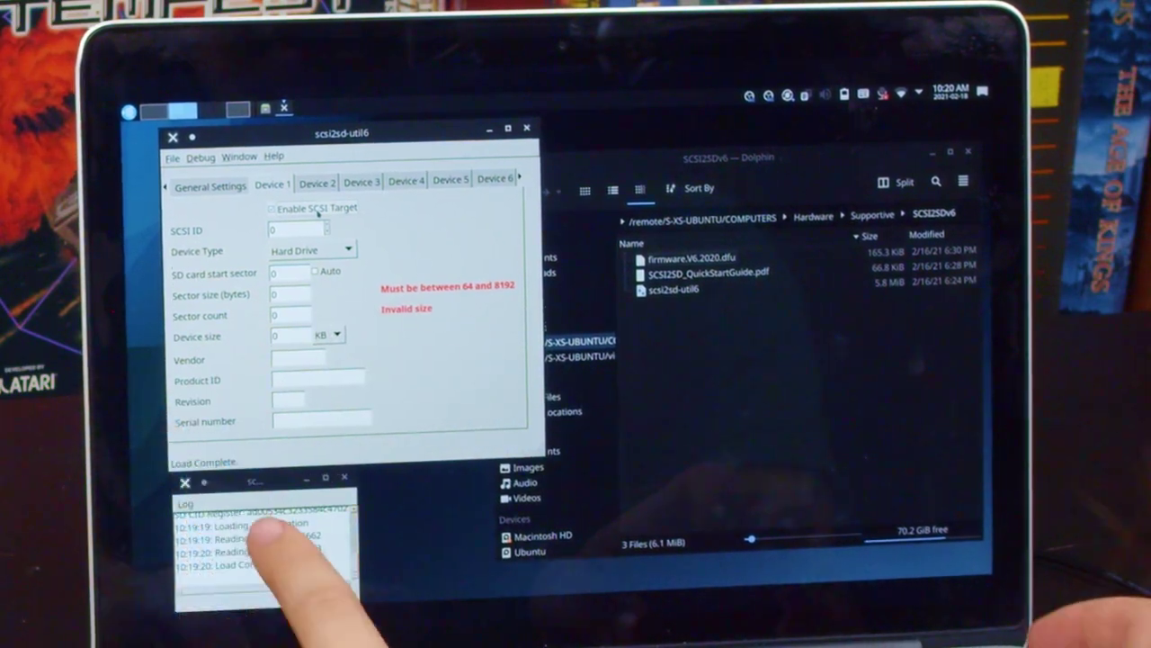
Step: List the disks in the drop-down terminal with sudo fdisk -l to check the SCSI2SD entry
key(F12)
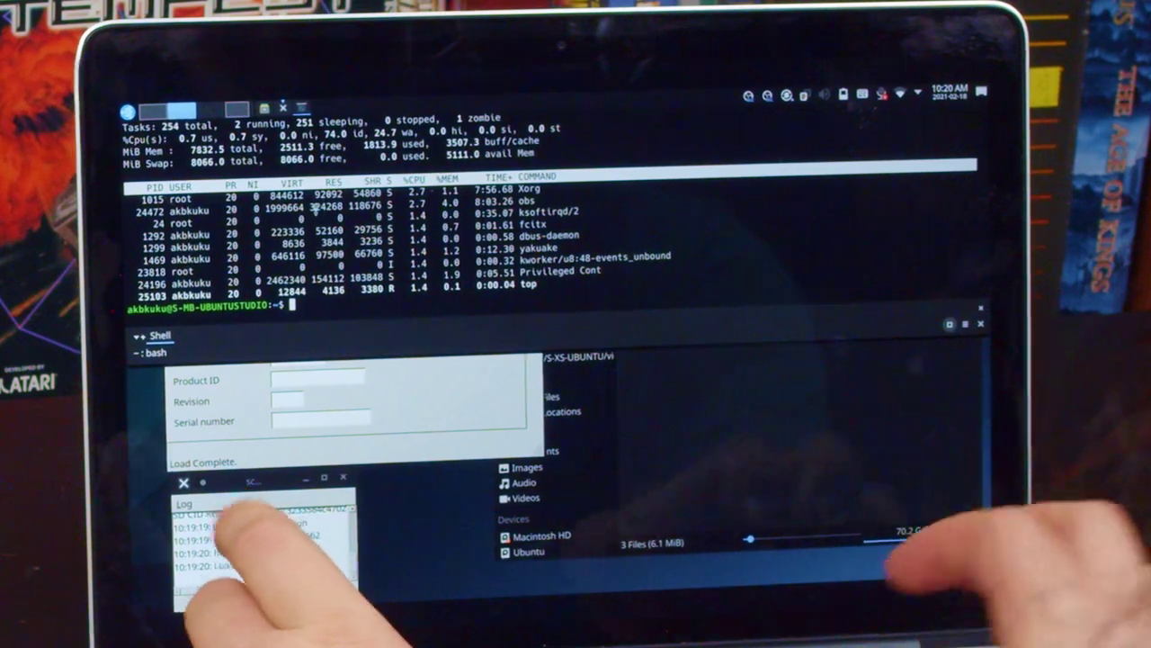
text(sudo fdisk)
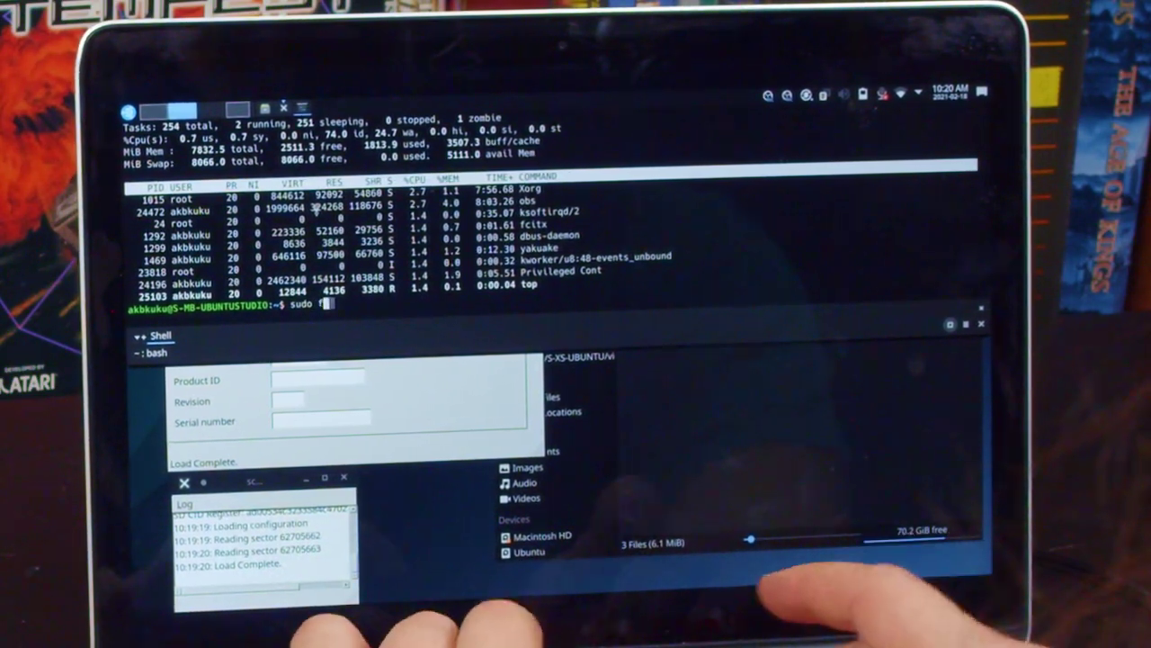
text( -l)
key(Return)
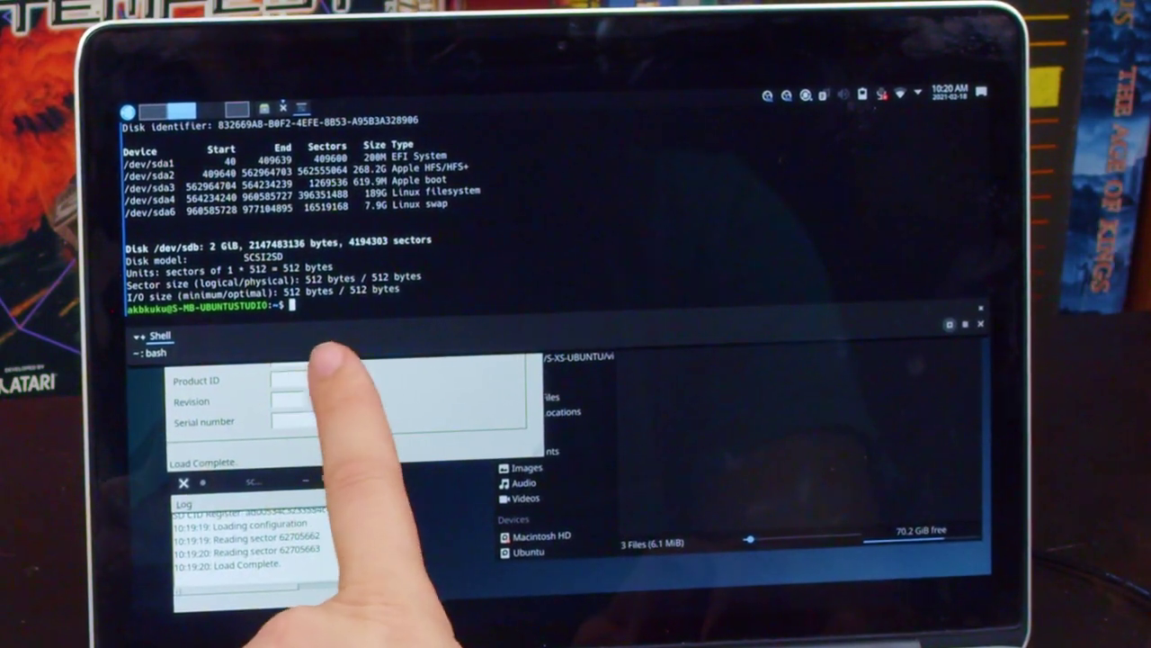
key(F12)
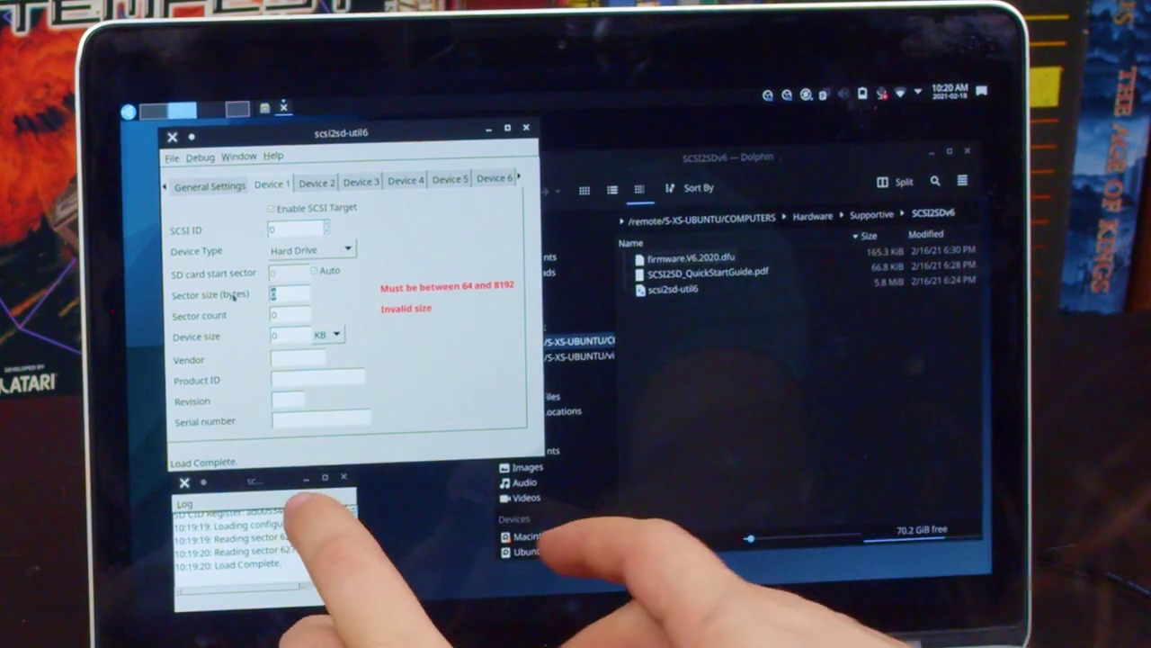
Step: Set Device 1's sector size to 512 bytes and load the default configuration
text(2)
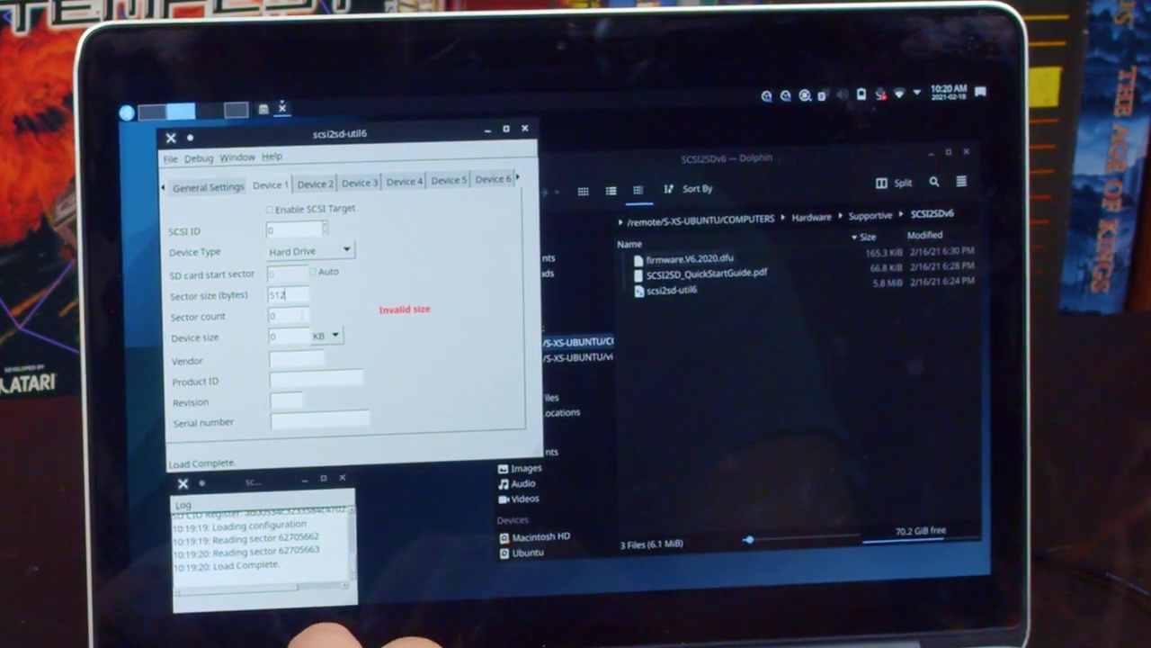
click(171, 158)
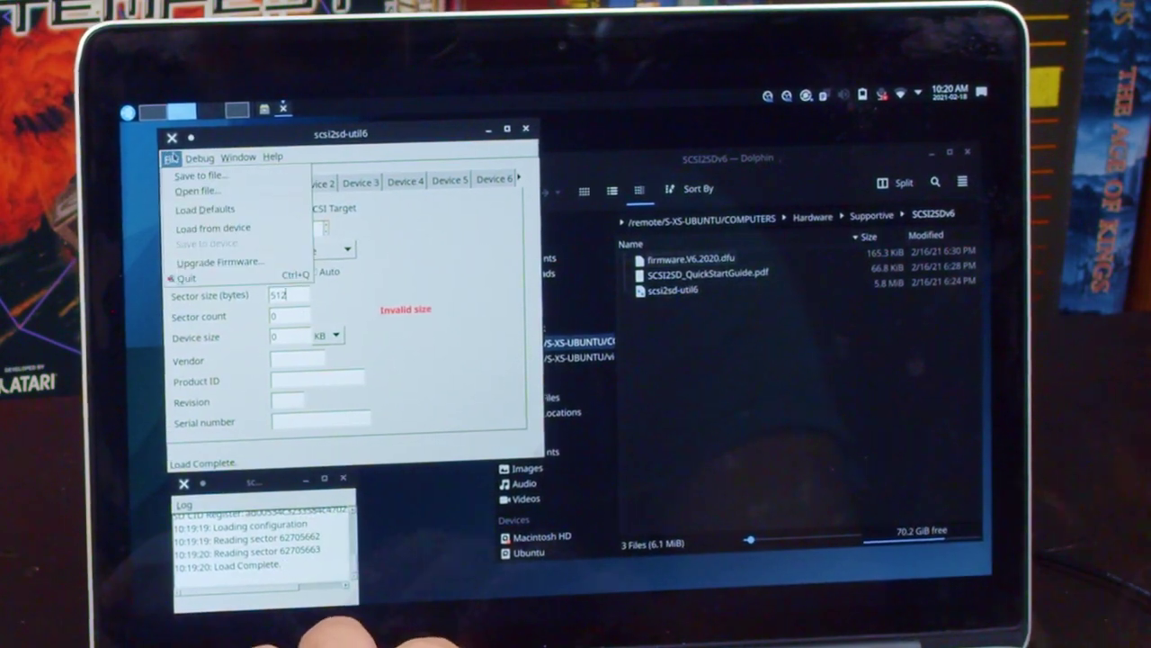
click(205, 227)
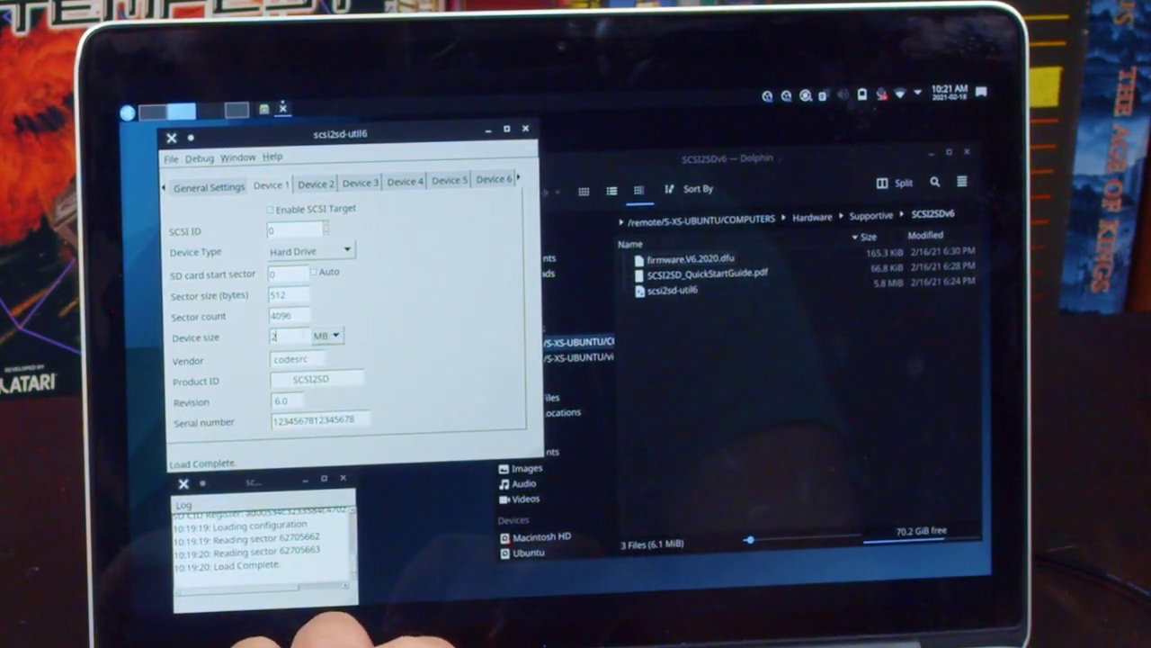
Step: Set Device 1's device size to 1000 MB and save the configuration to the device
key(BackSpace)
text(1000)
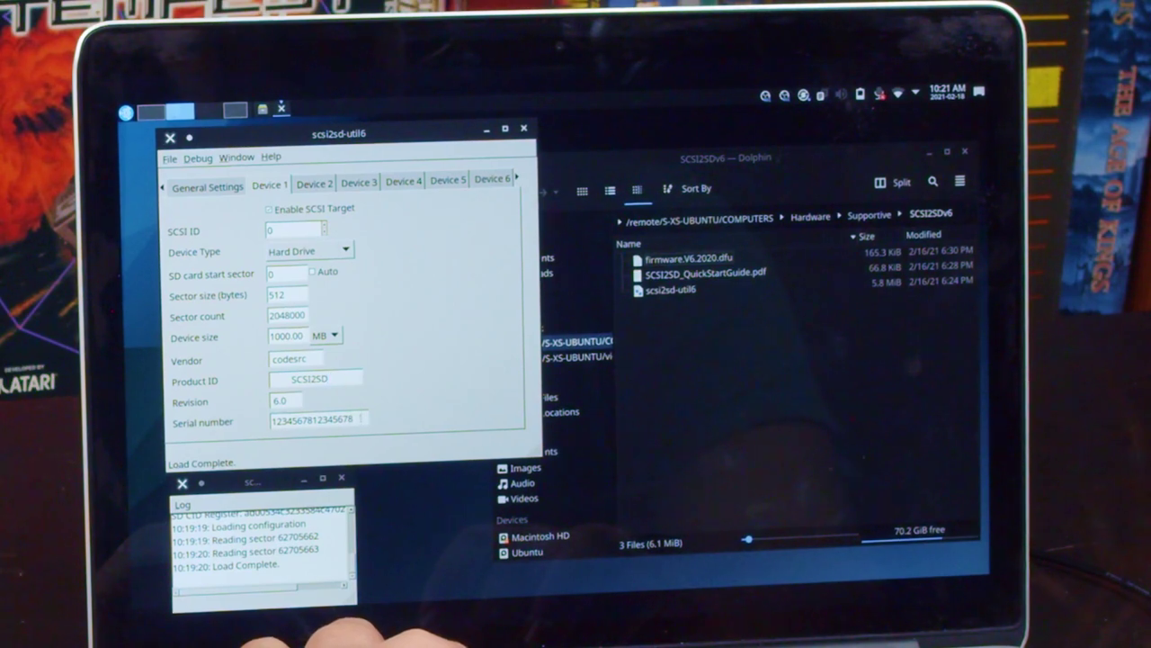
click(220, 187)
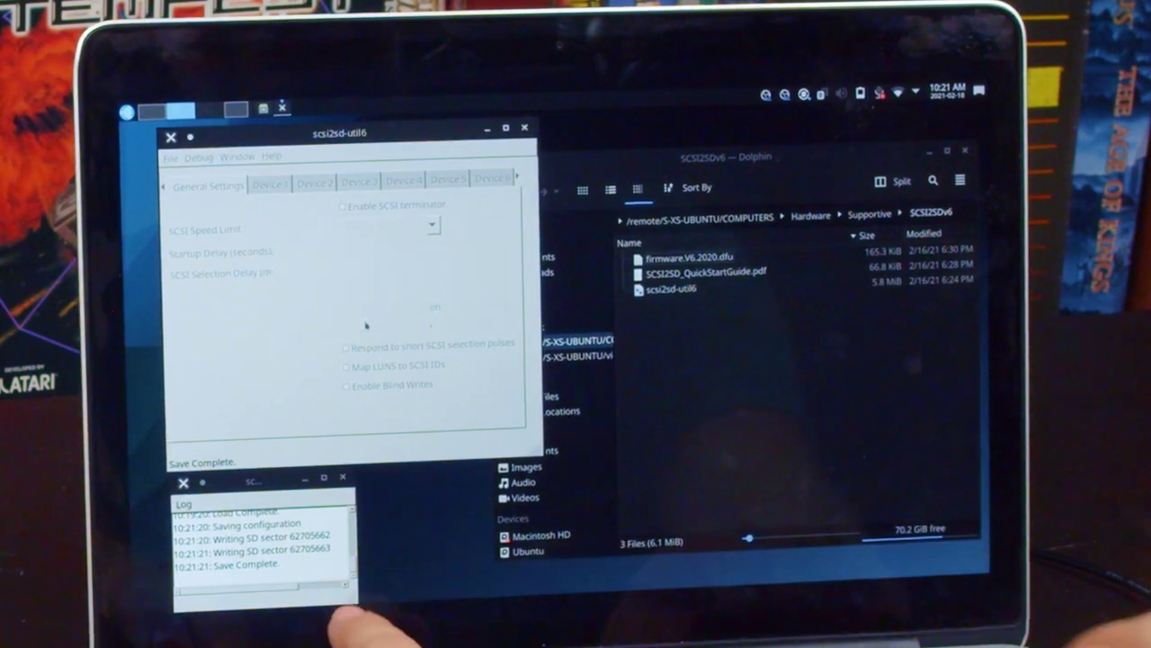
Step: List the disks with sudo fdisk -l before and after reducing Device 1's size to 100 MB on the device
key(F12)
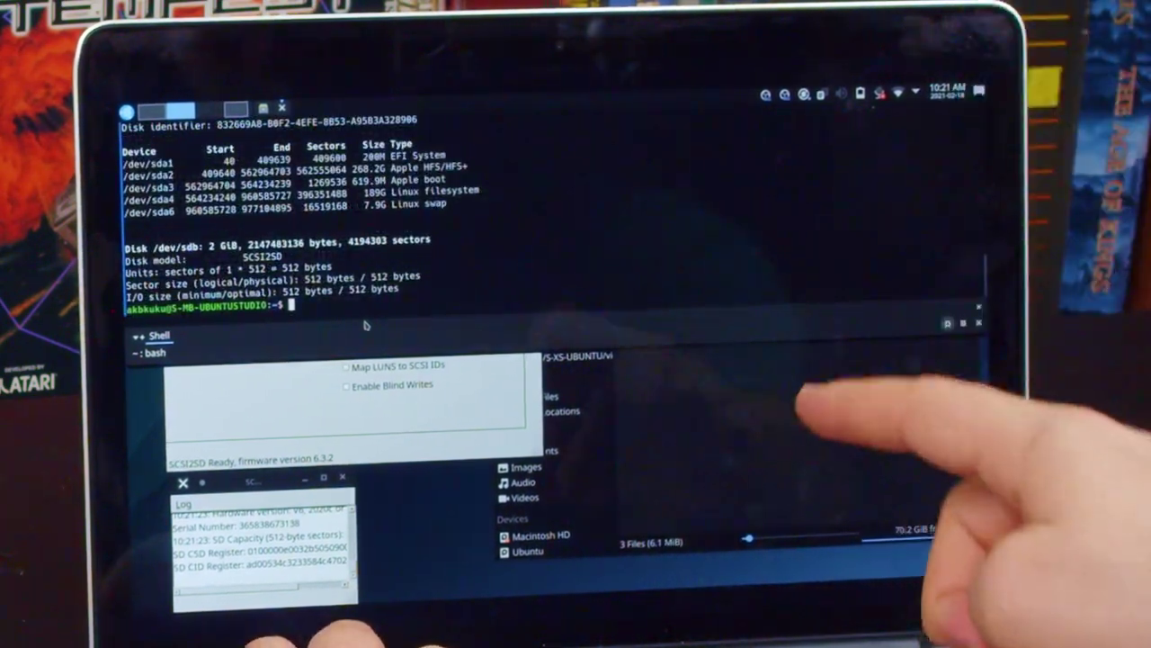
key(F12)
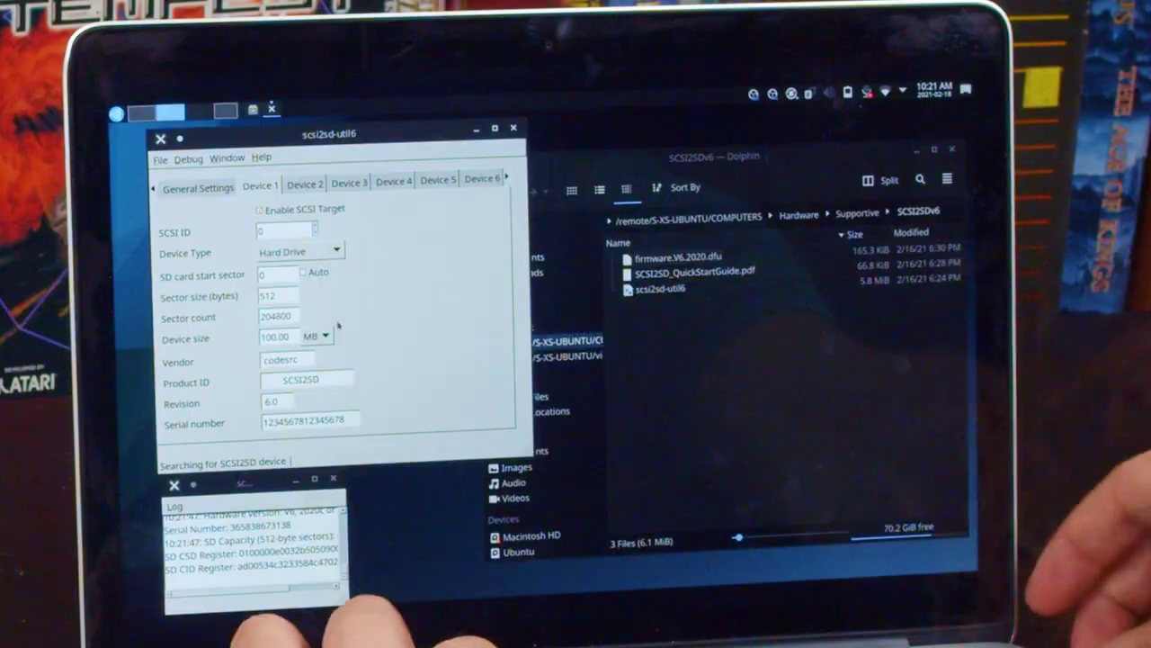
key(F12)
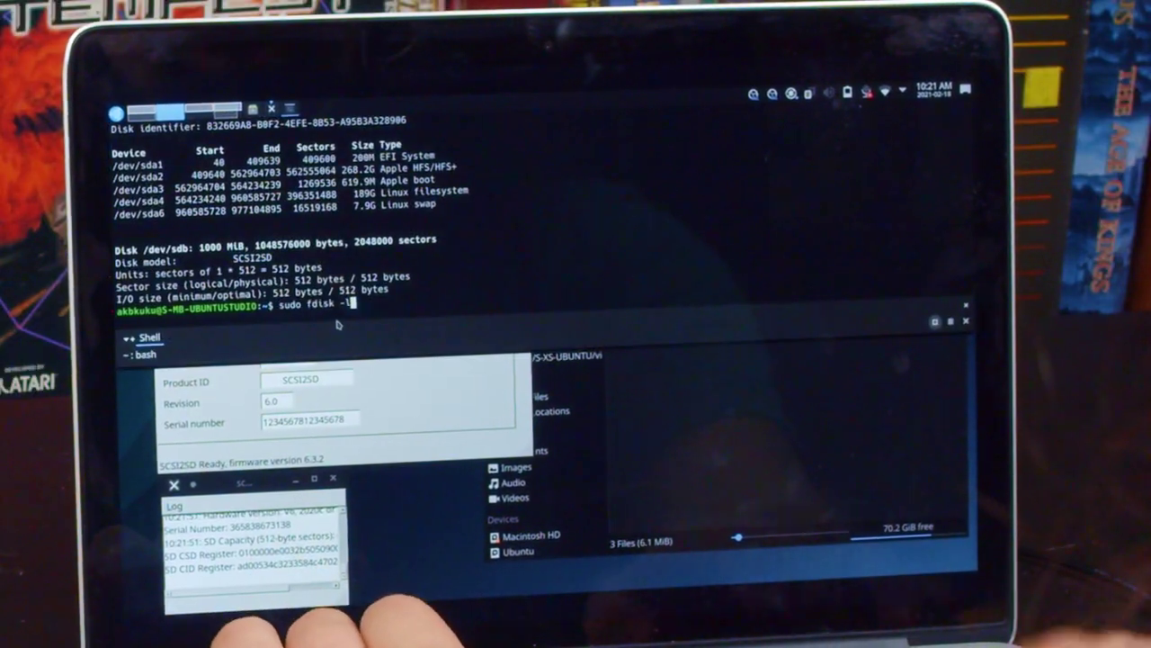
key(Return)
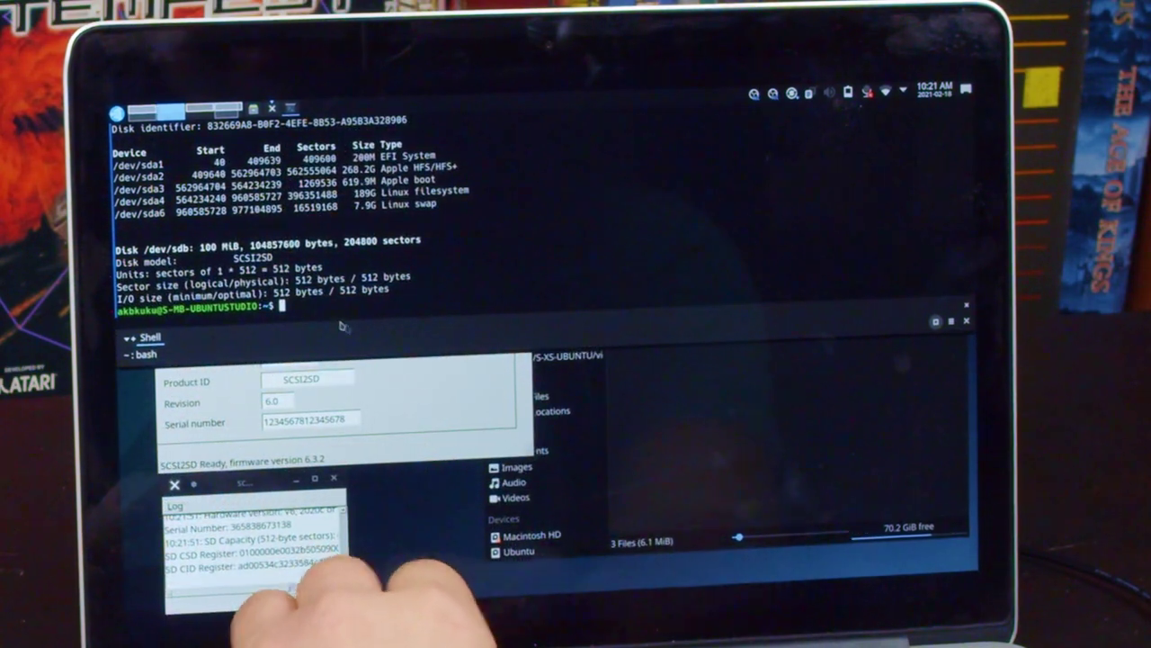
Step: Save the Product ID W30 Drive for Device 1 to the device and list the disks again
click(331, 382)
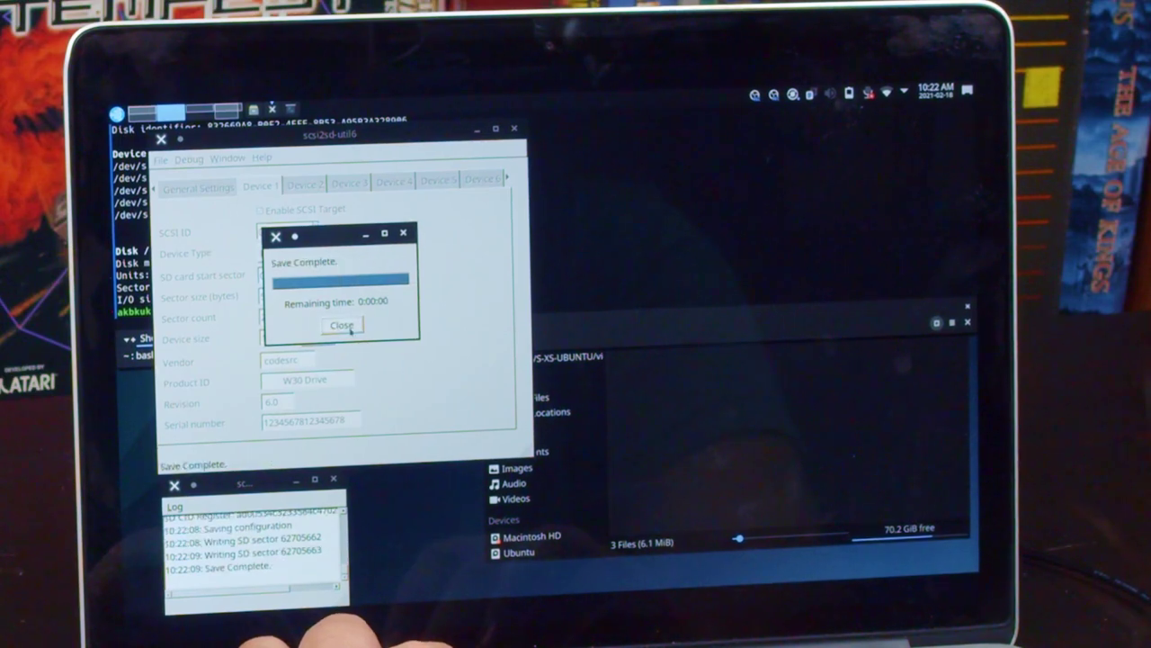
click(560, 268)
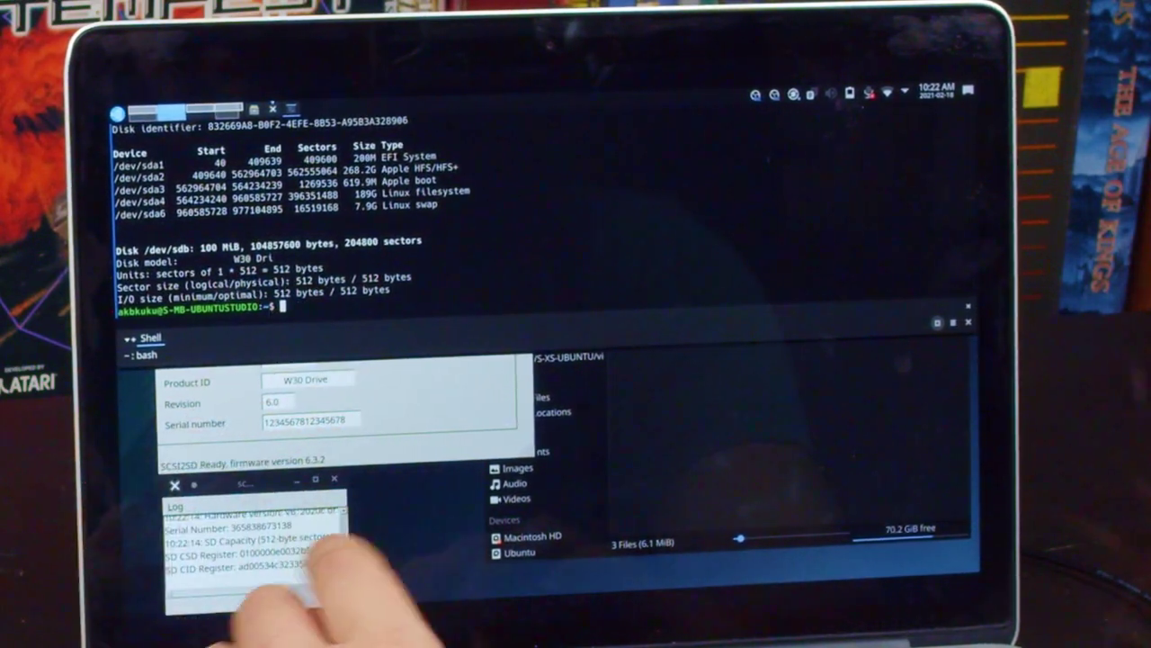
Step: Remove the leading spaces from Device 1's Product ID, W30 Drive
click(348, 379)
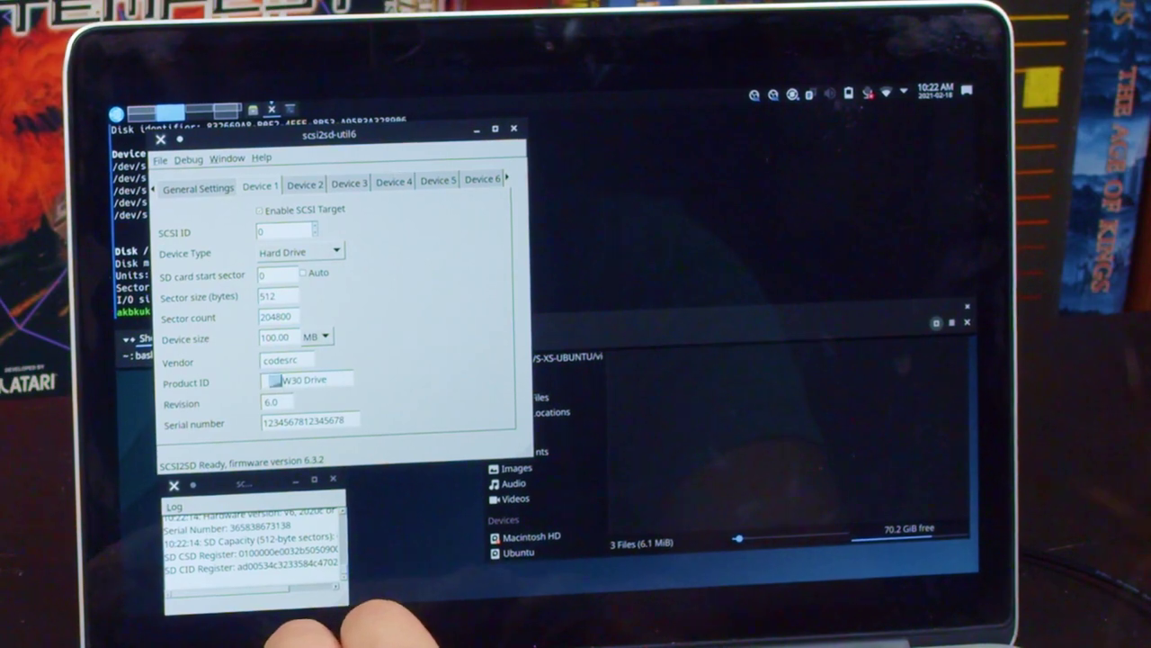
key(Home)
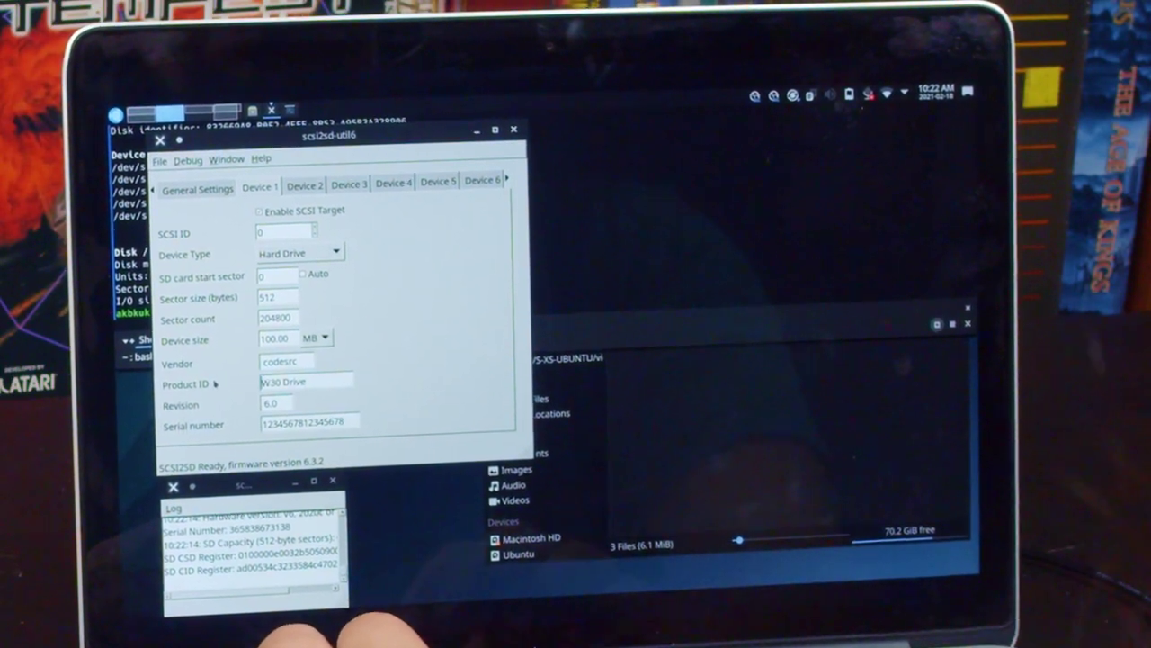
click(619, 200)
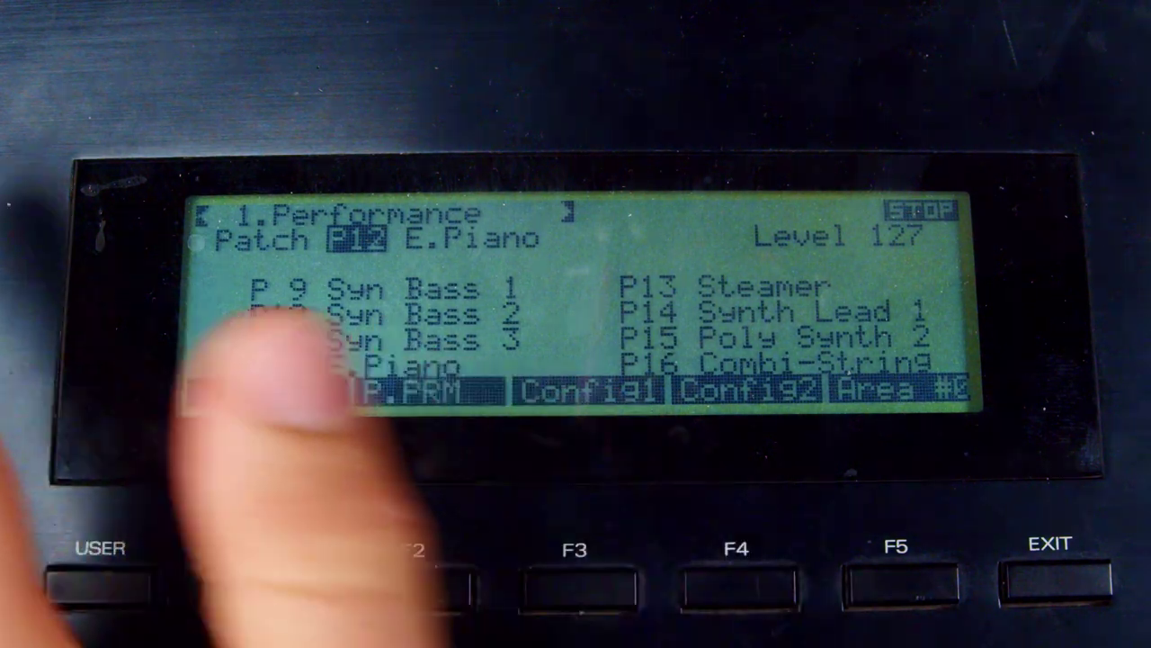
click(101, 587)
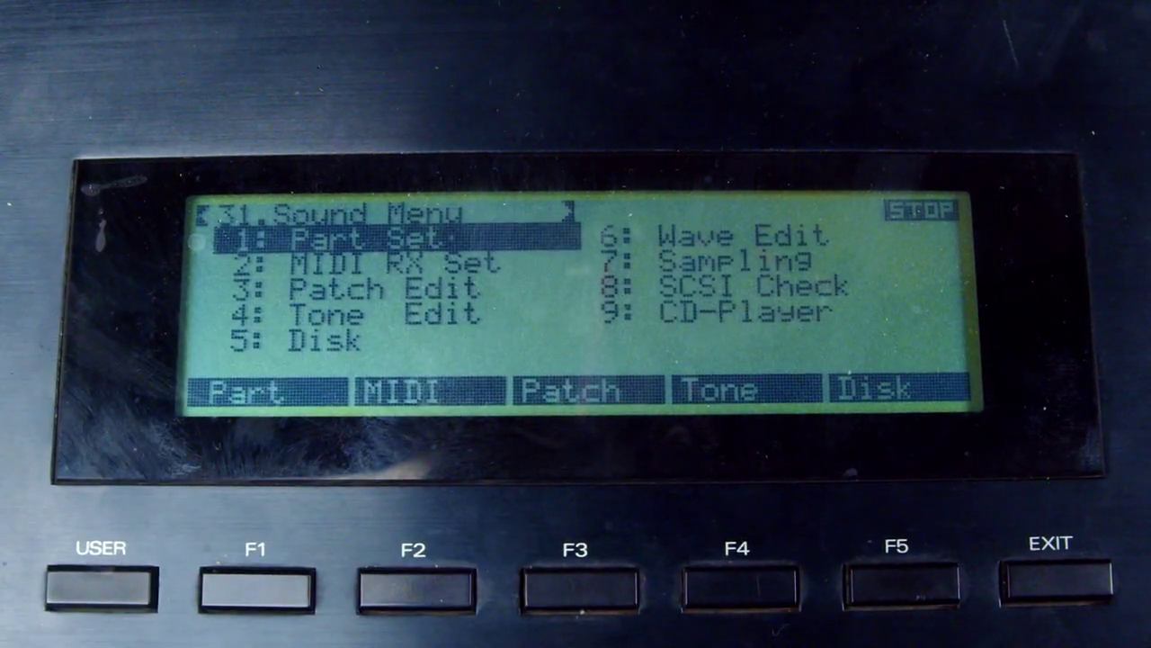
key(Down)
key(Down)
key(Down)
key(Down)
key(Down)
key(Down)
key(Down)
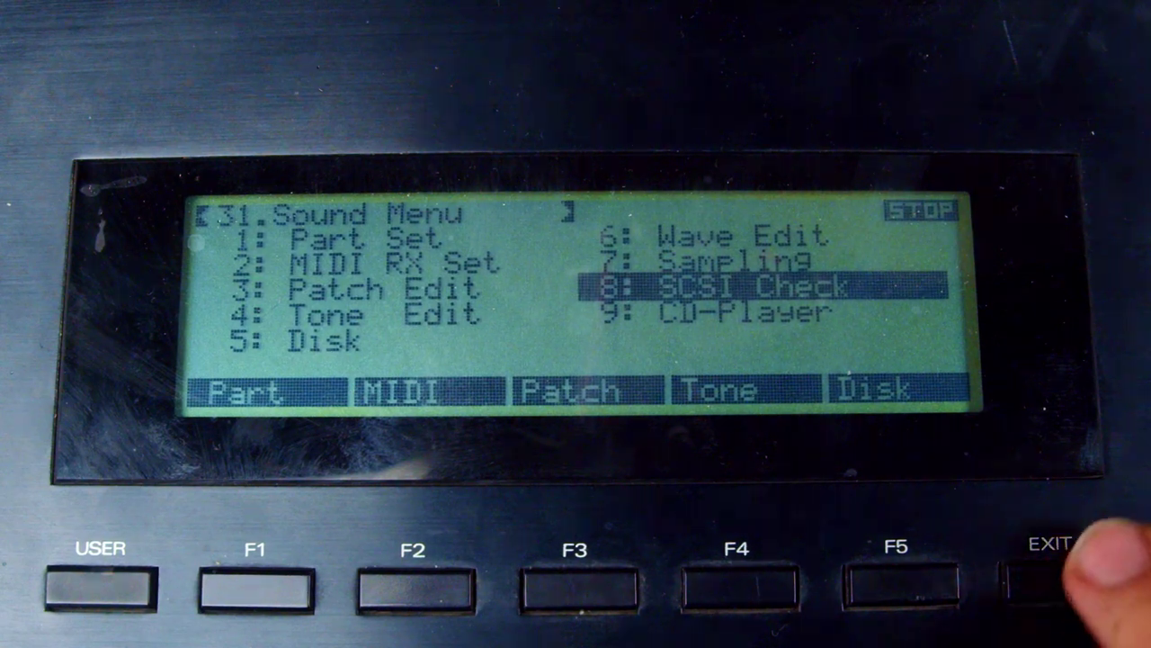
click(1111, 550)
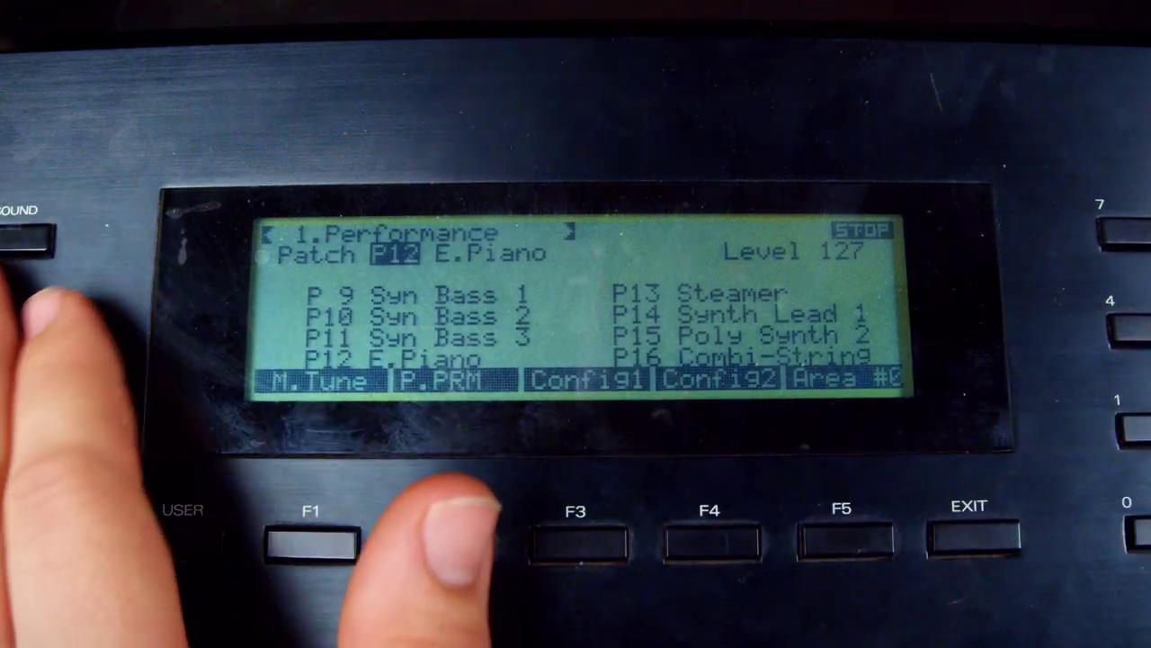
click(27, 239)
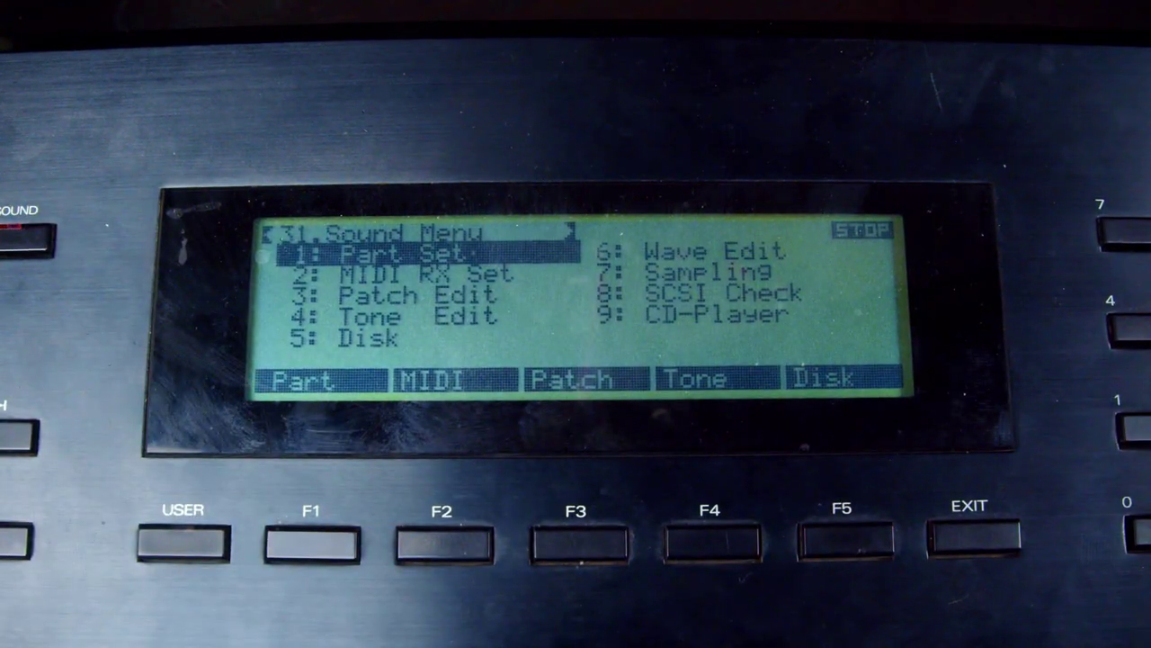
key(Down)
key(Down)
key(Down)
key(Down)
key(Down)
key(Down)
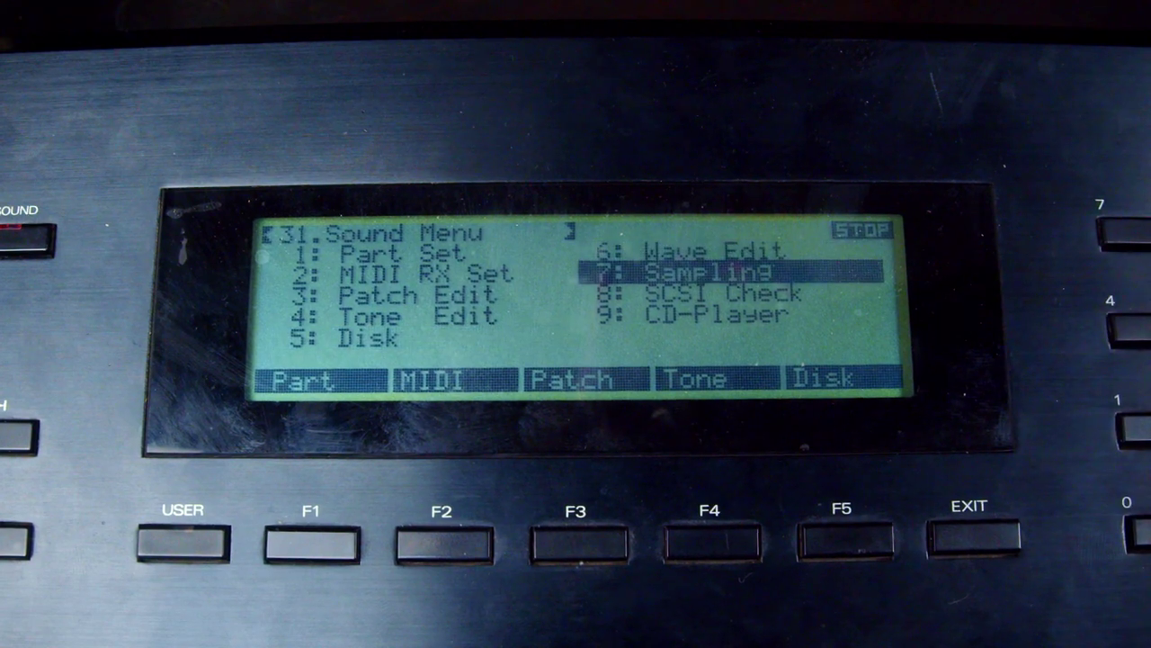
key(Down)
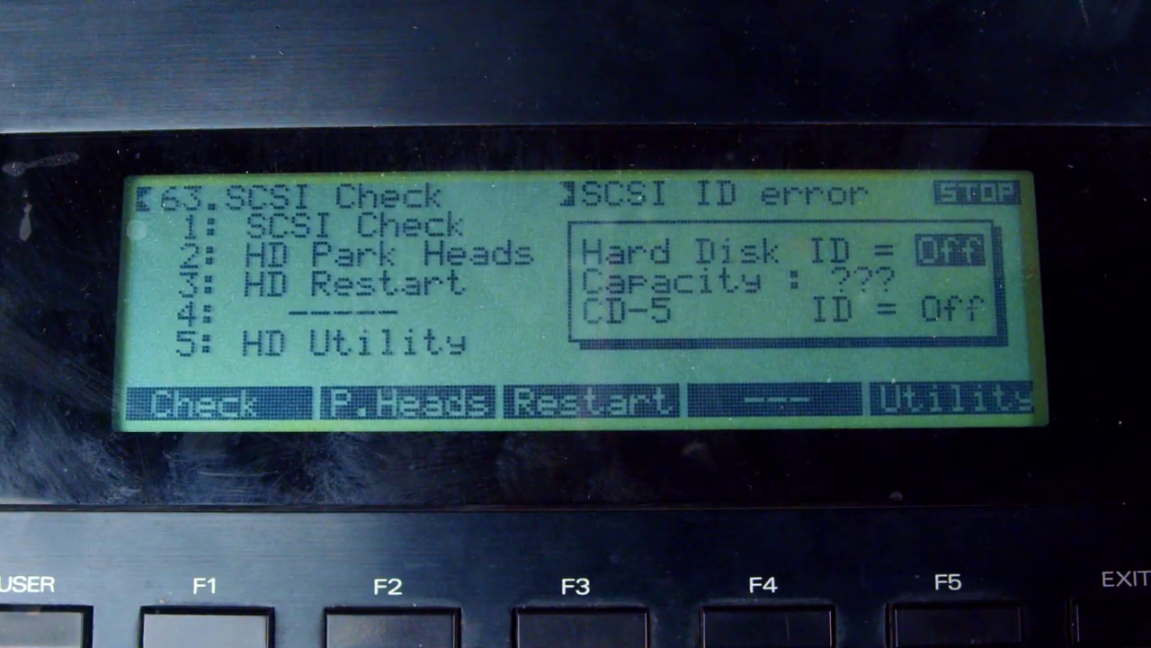
key(Up)
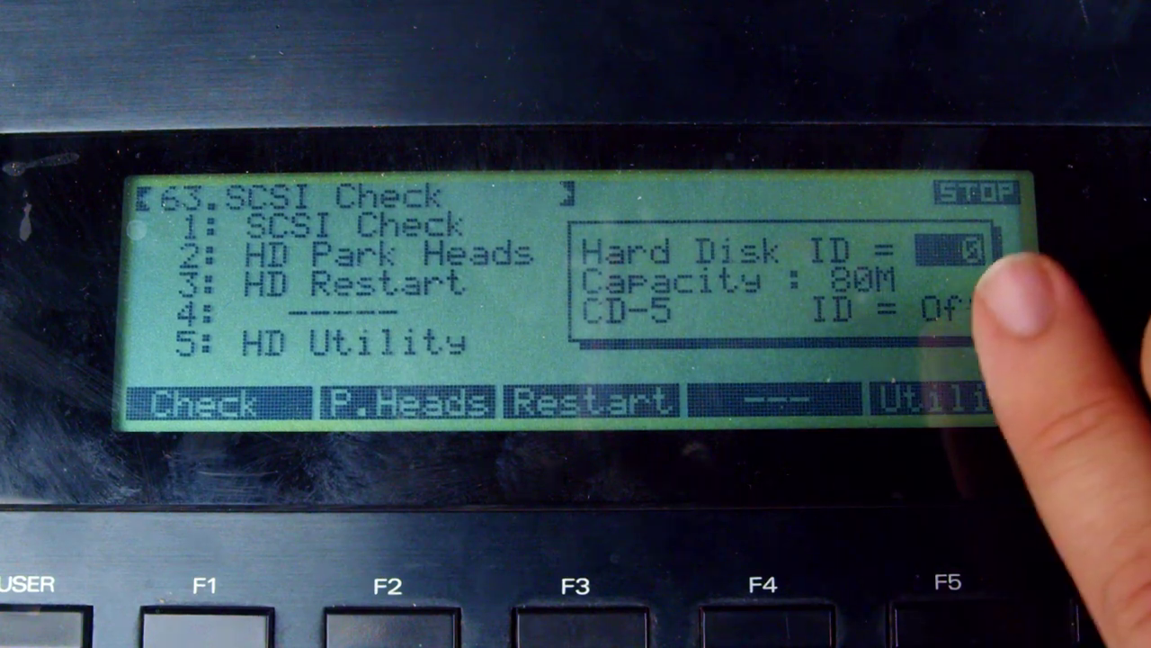
key(Up)
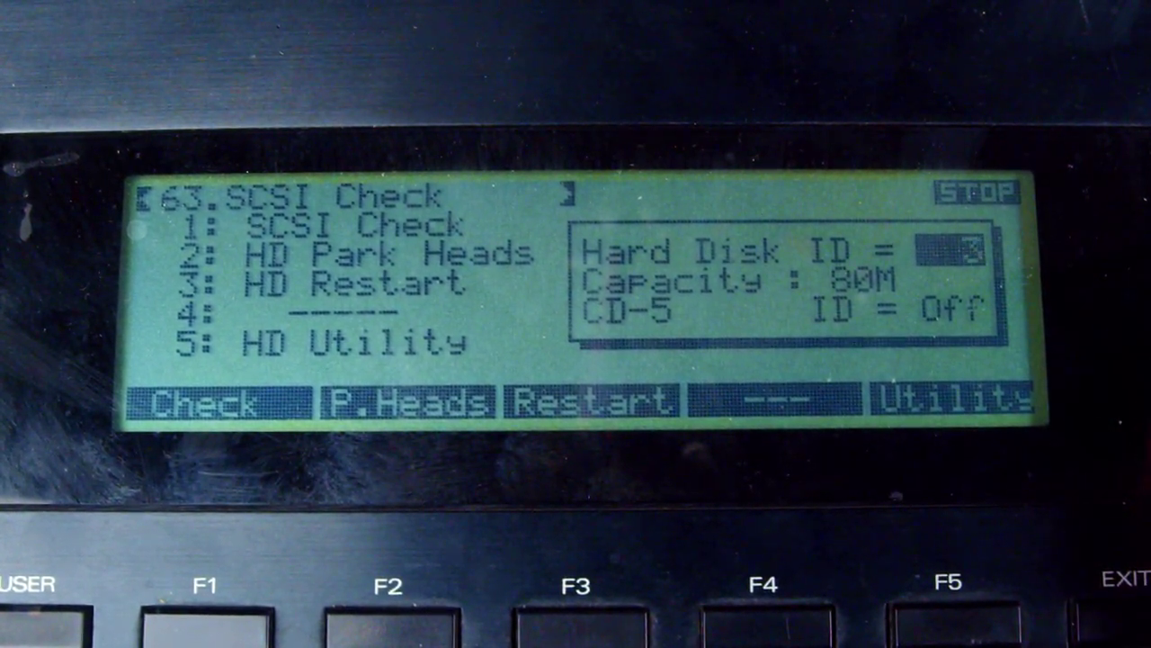
key(Up)
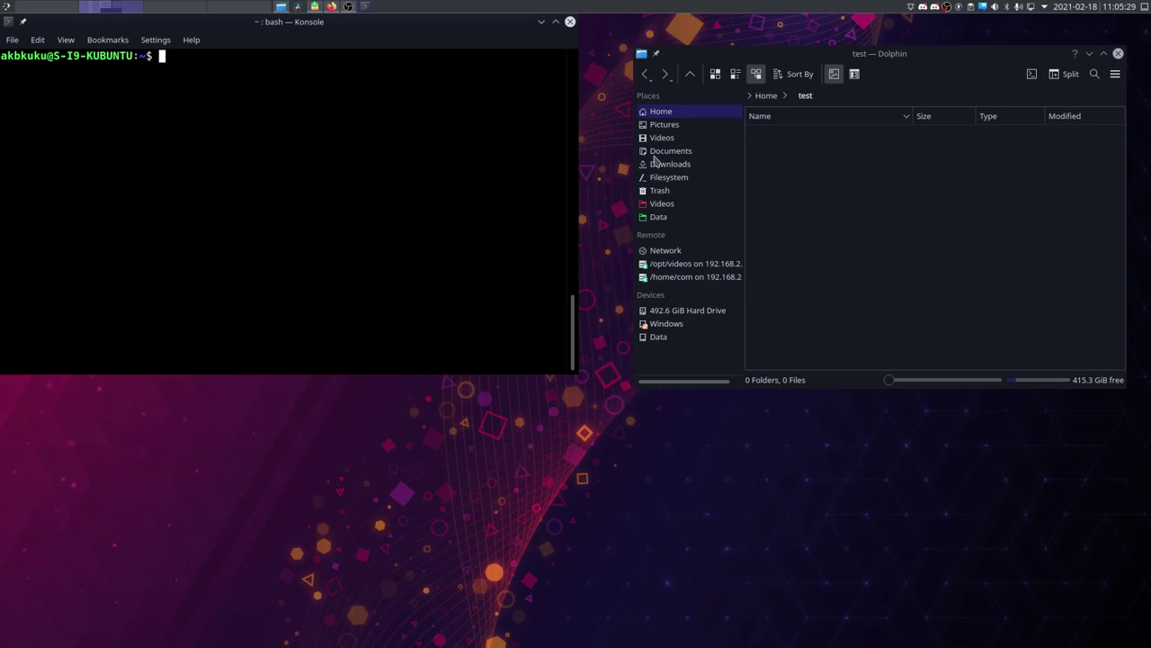
Step: List the disks again in Konsole and highlight the /dev/sdk entry with the SCSI2SD model name
key(Up)
key(Return)
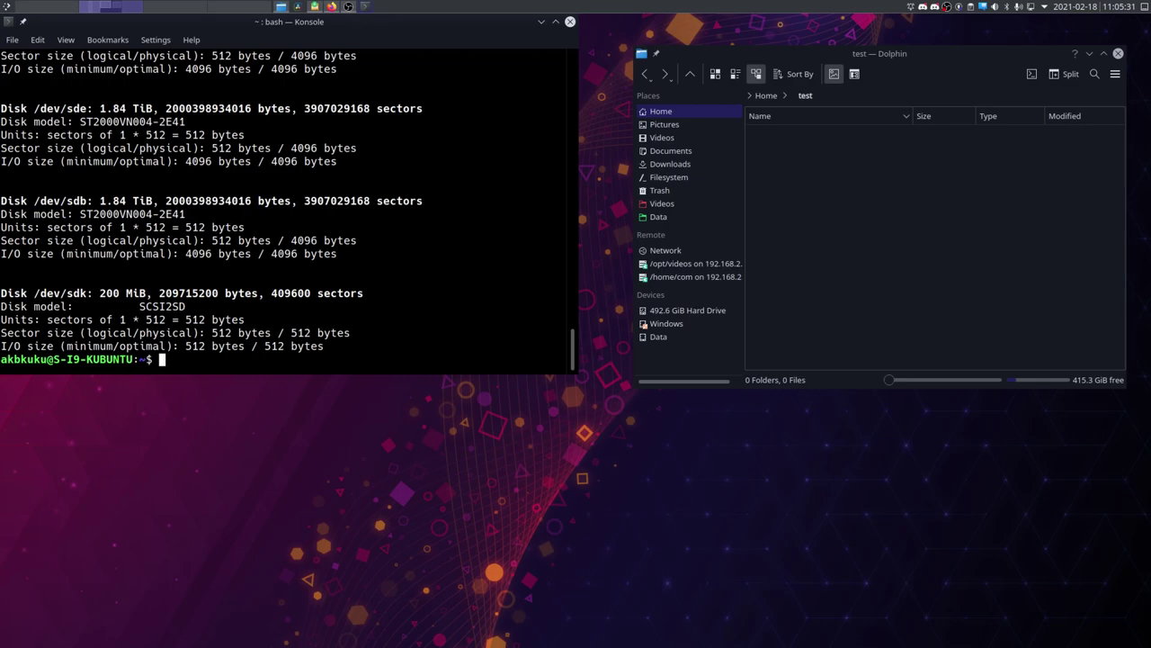
drag(212, 311, 190, 288)
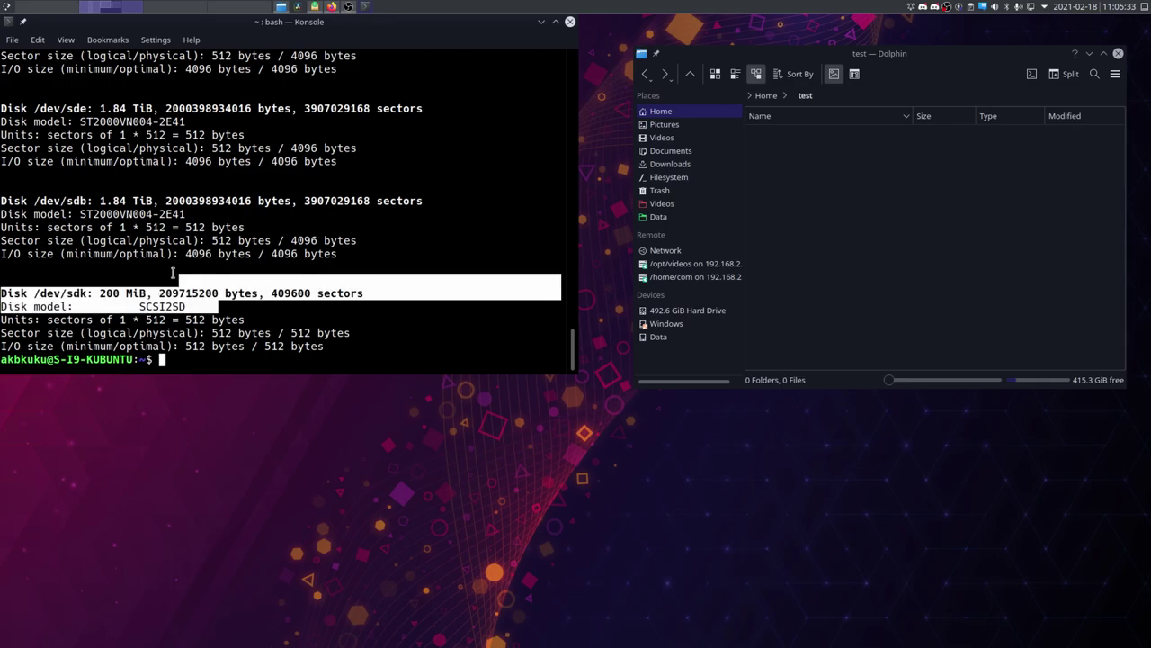
click(163, 269)
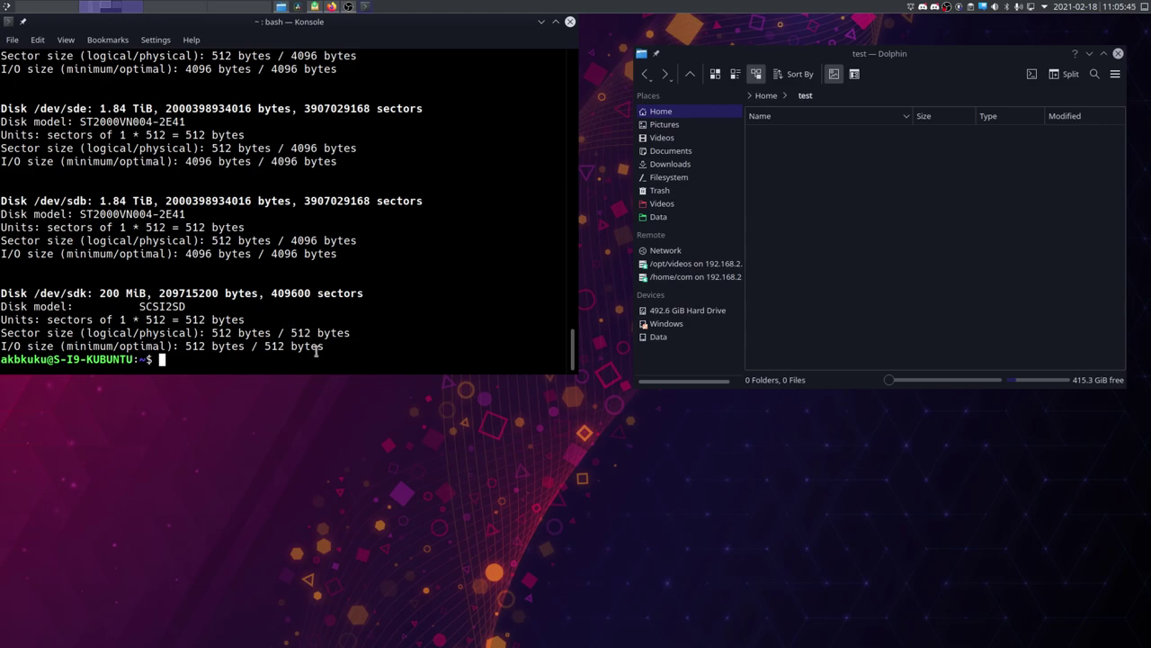
Step: Change to the test directory in Konsole, then launch scsi2sd-util6 from Hardware/Supportive/SCSI2SDv6 on the /home/com share in a separate Dolphin window
text(cd test)
key(Return)
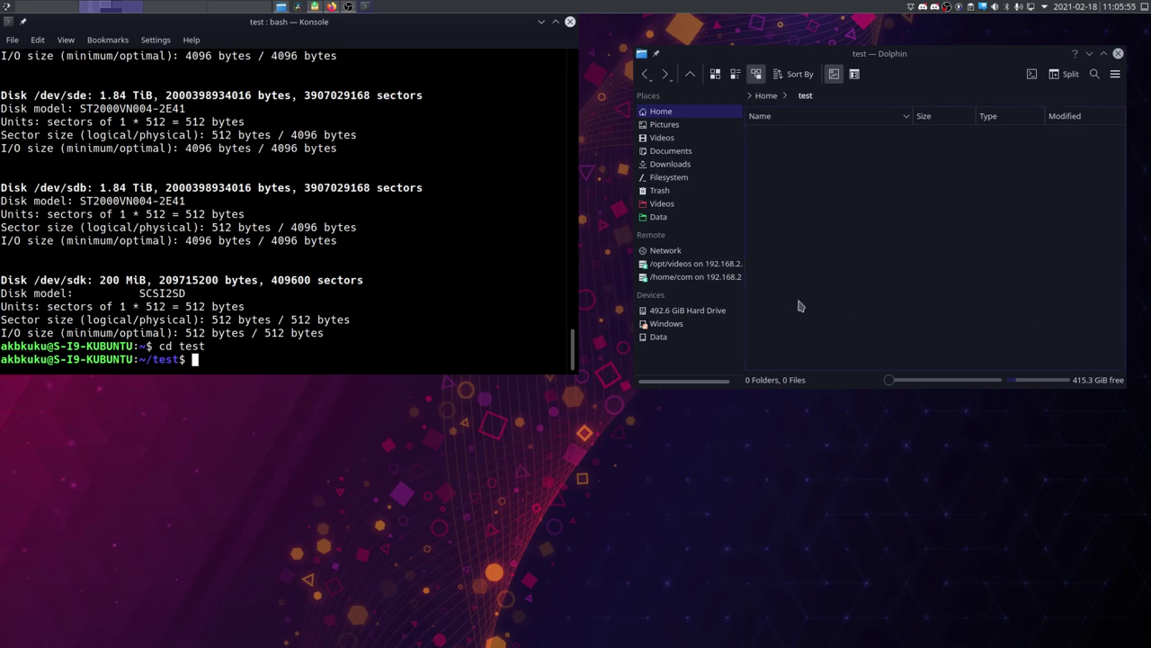
right_click(718, 278)
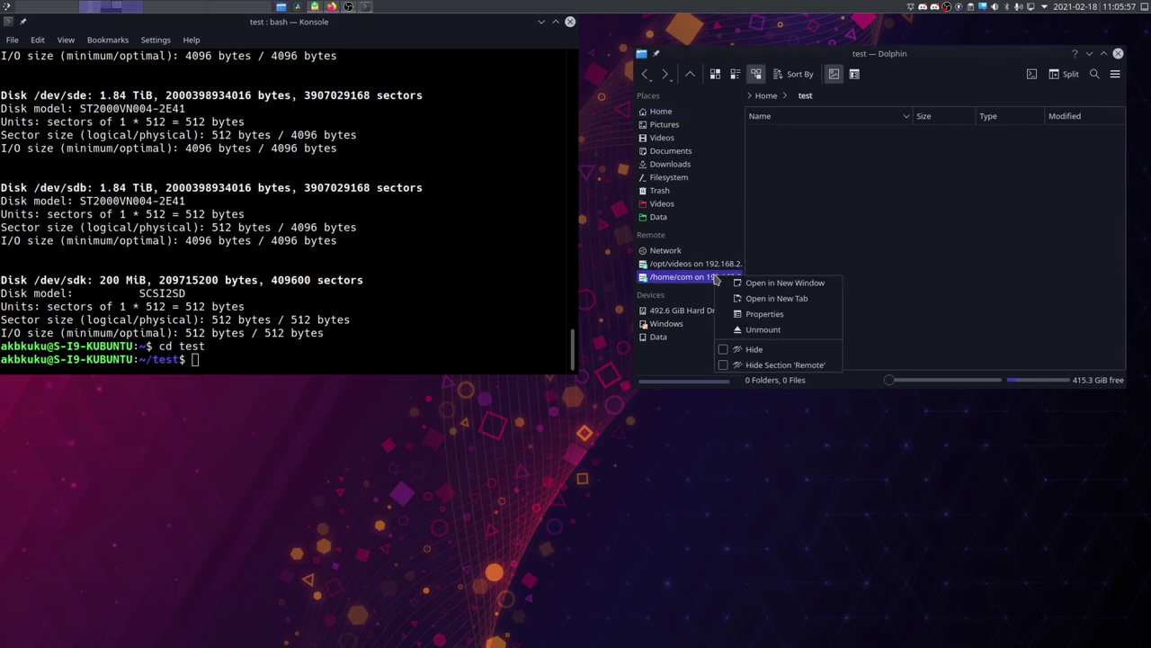
click(803, 284)
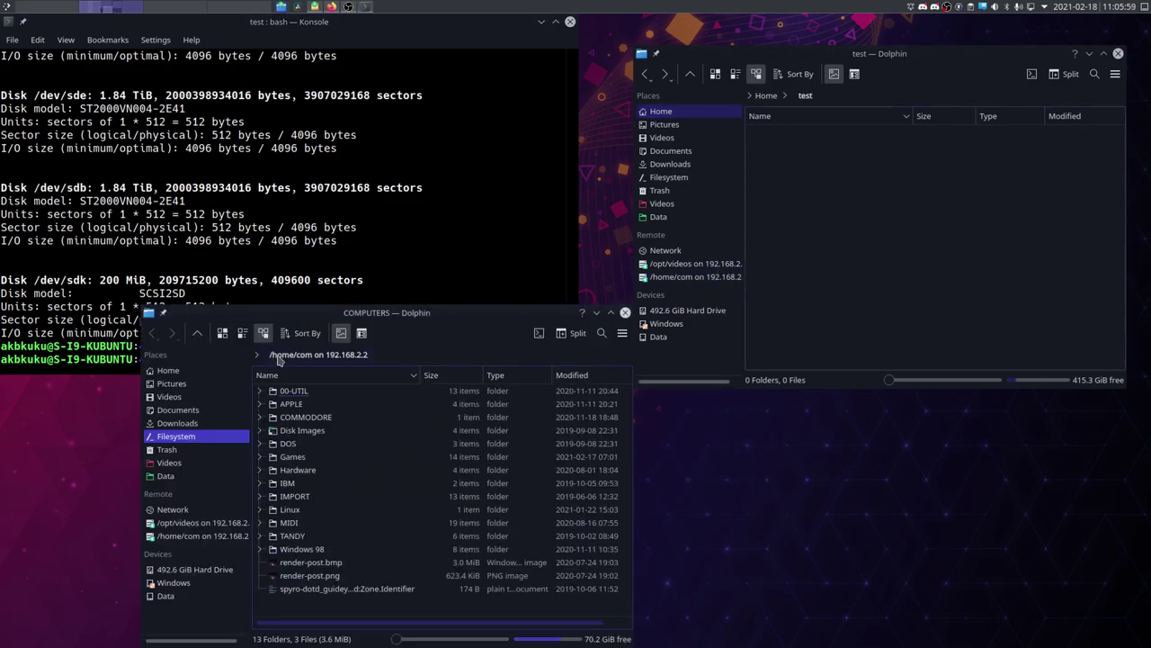
click(313, 479)
click(288, 417)
click(286, 432)
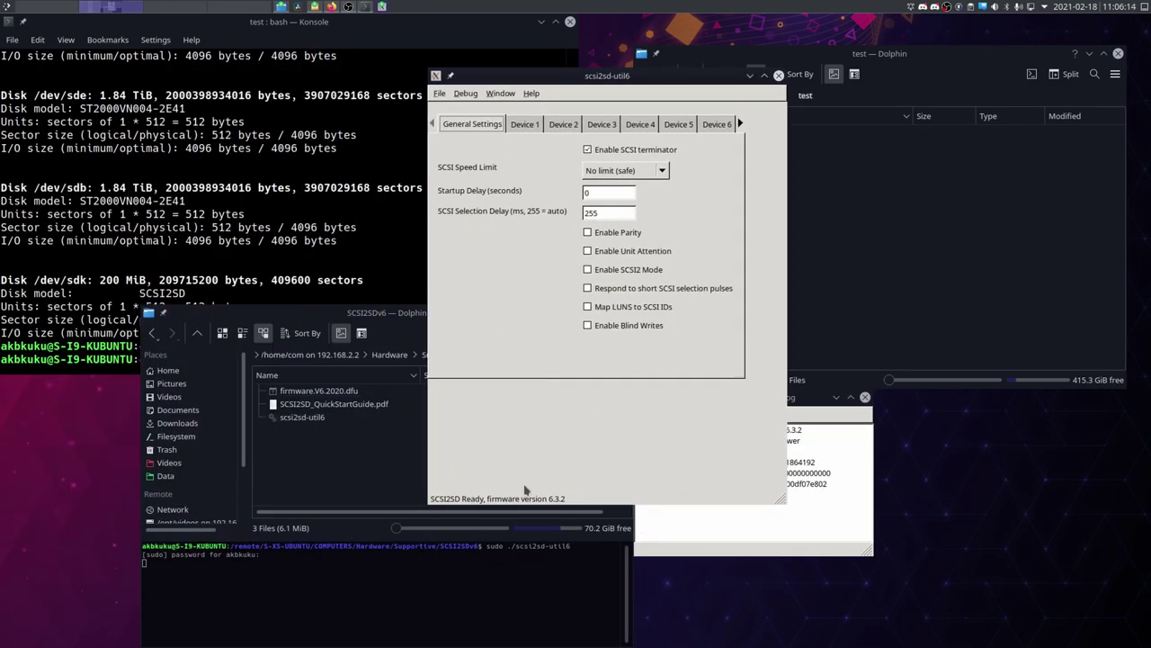
Step: Load the configuration from the SCSI2SD device, review the device settings, and move the utility window clear of the terminal with Device 1 shown
click(443, 95)
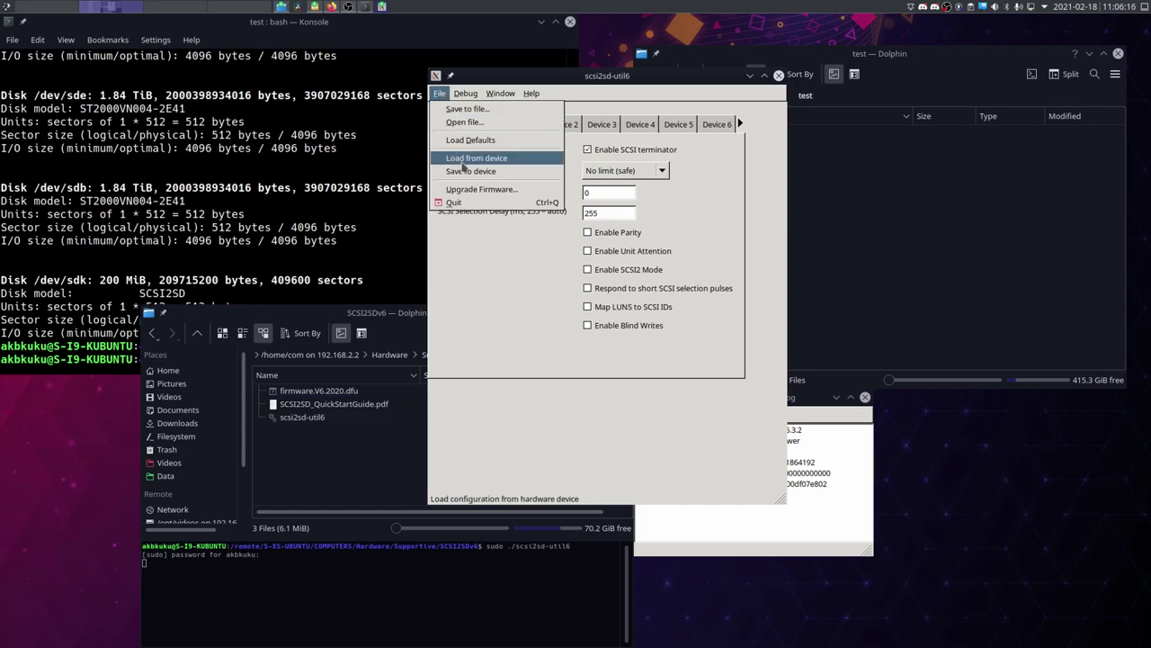
click(462, 160)
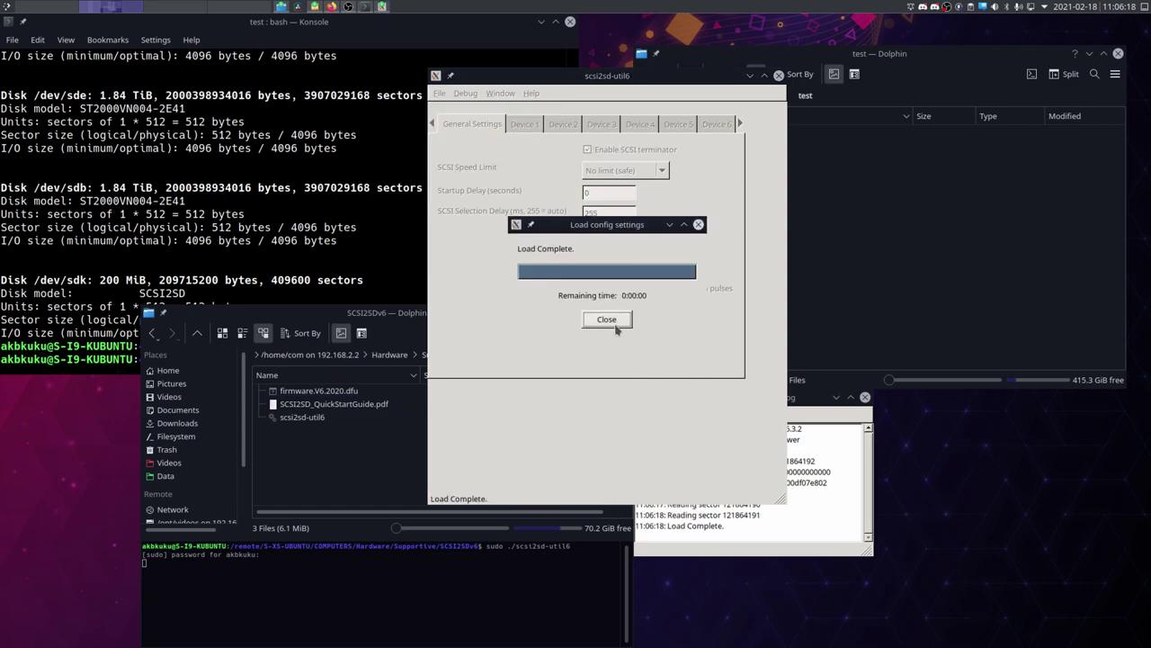
click(607, 319)
click(529, 127)
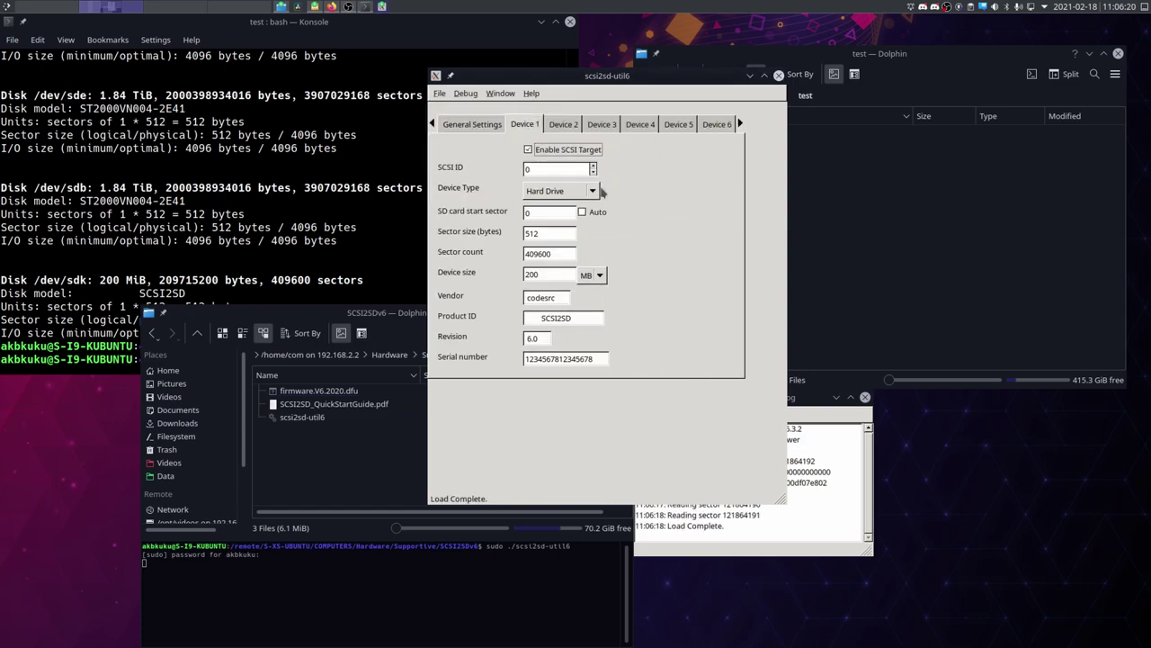
click(566, 124)
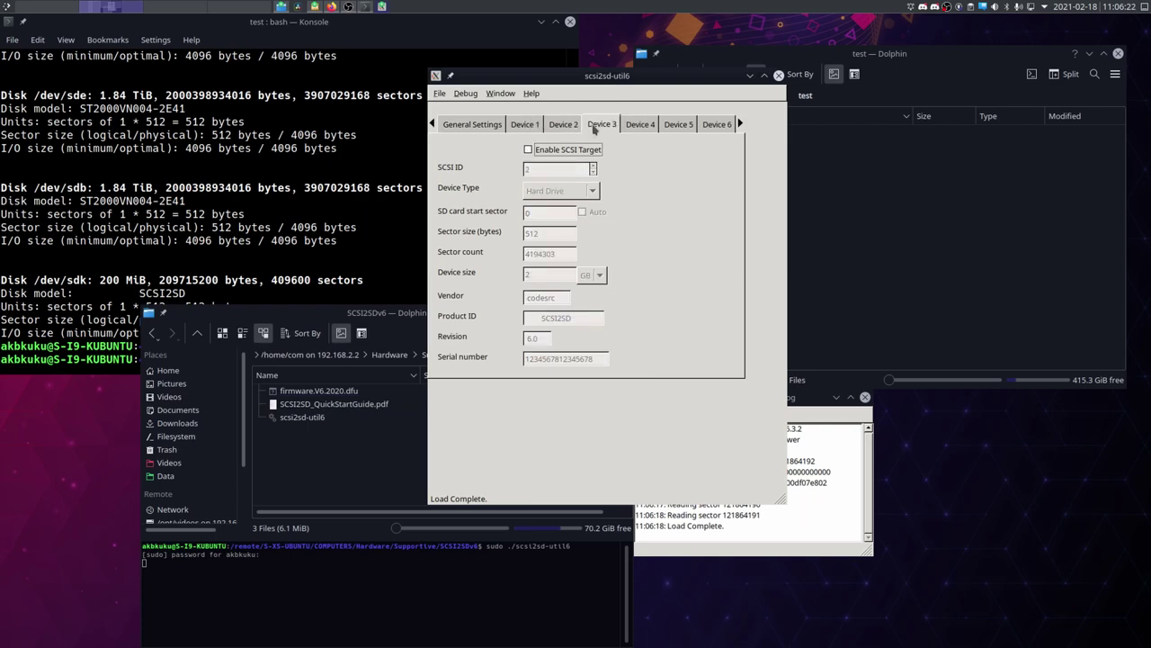
click(526, 124)
drag(577, 166, 883, 536)
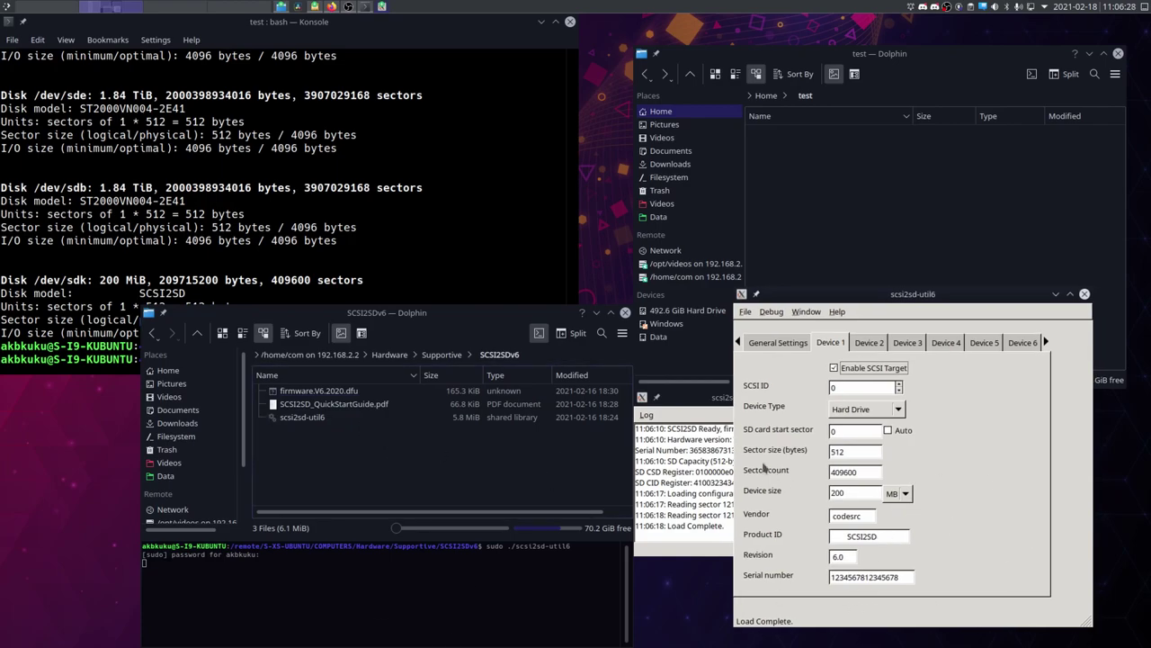
Step: List the disks with sudo fdisk -l in Konsole and look through the output for the SD card's entry
click(343, 162)
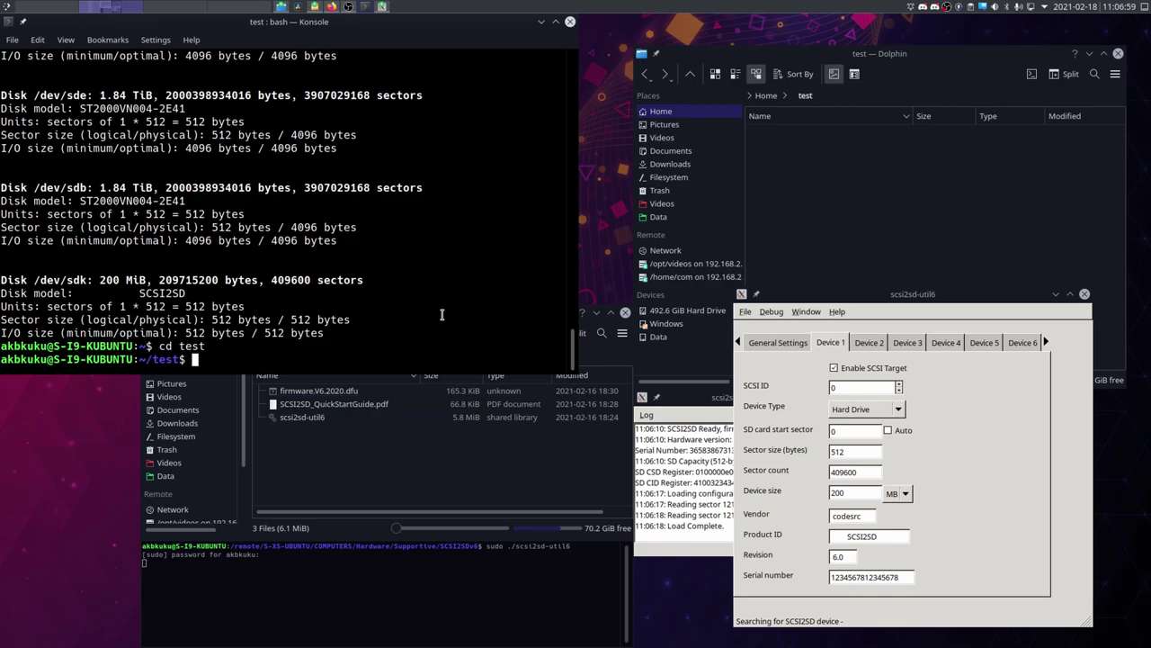
key(Up)
key(Return)
key(Up)
key(Up)
key(Return)
text(\)
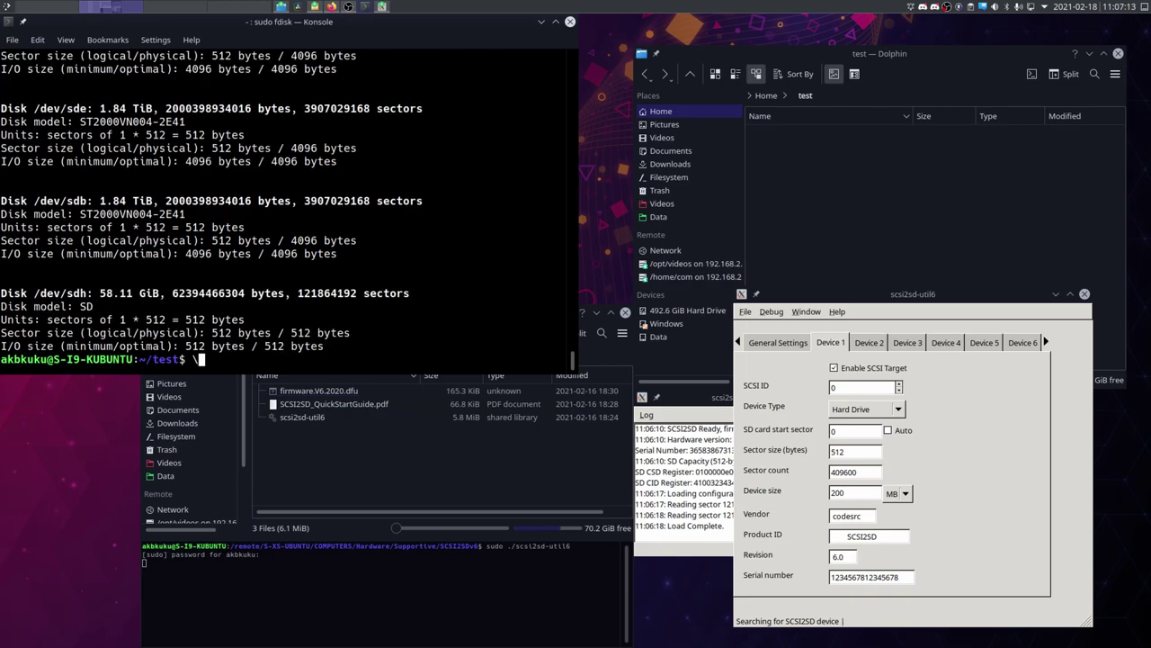
key(BackSpace)
scroll(362, 346, up, 8)
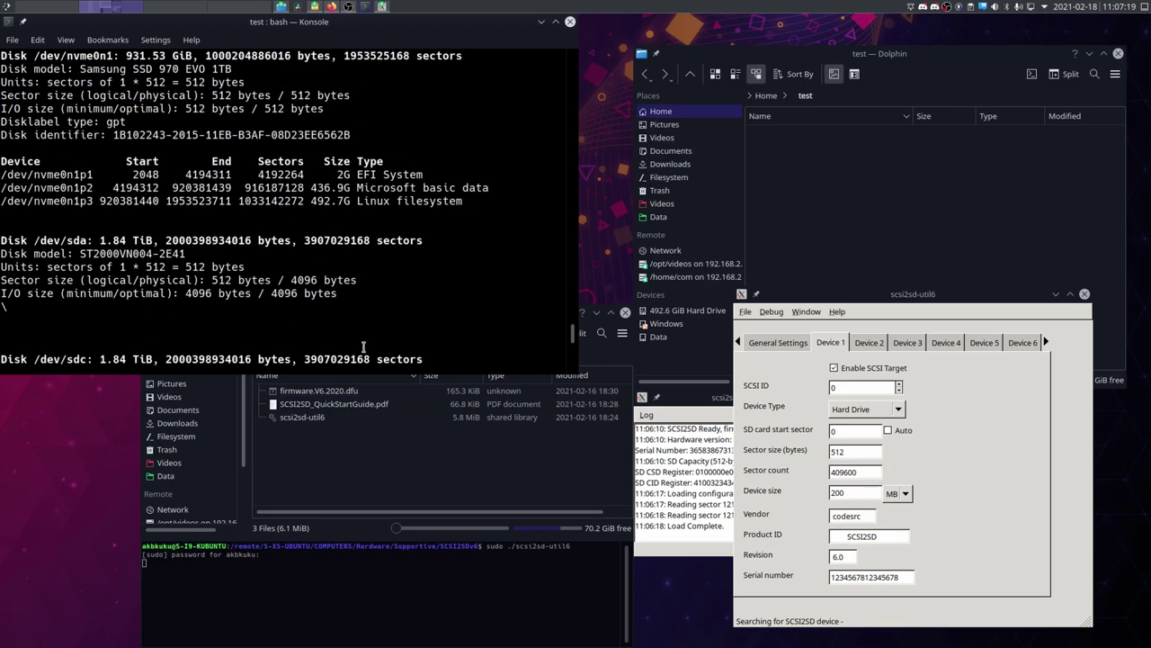
drag(463, 266, 457, 239)
scroll(419, 241, down, 8)
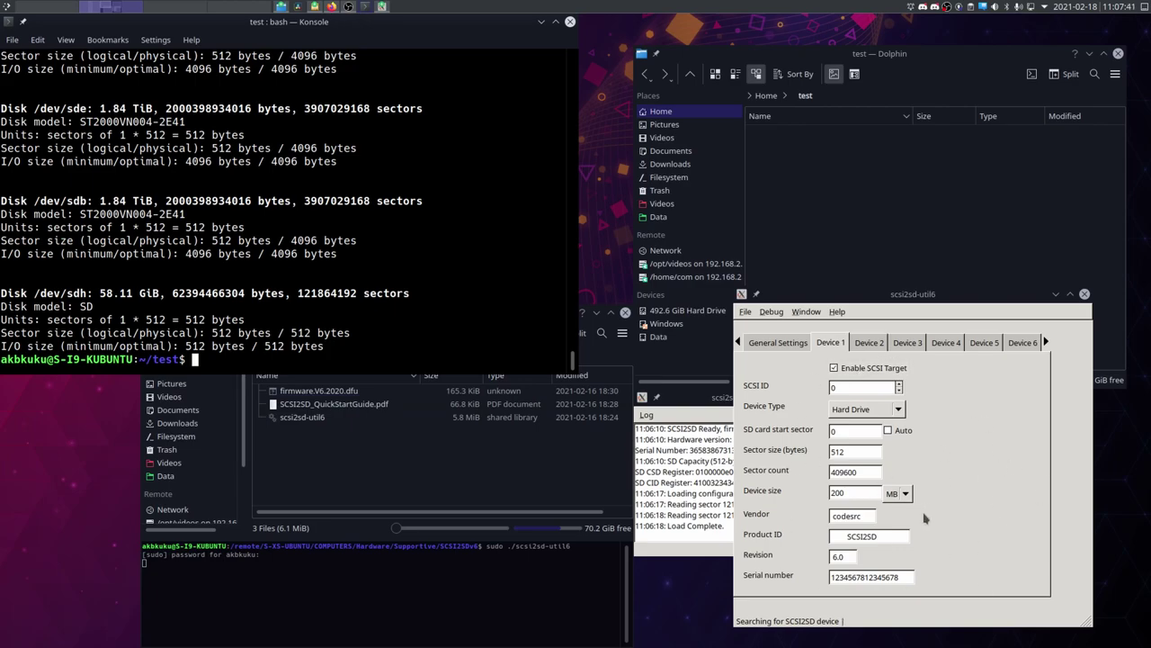
Step: Begin a dd command in Konsole with /dev/sdh as the input and test.img as the output file
drag(871, 359, 871, 259)
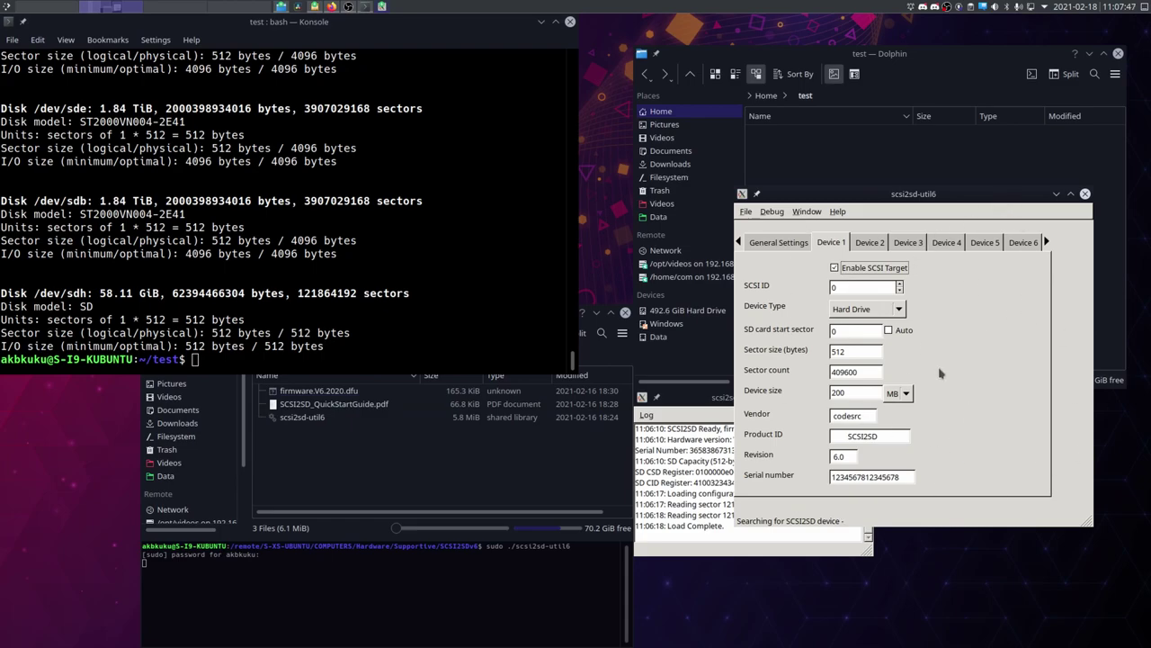
click(506, 292)
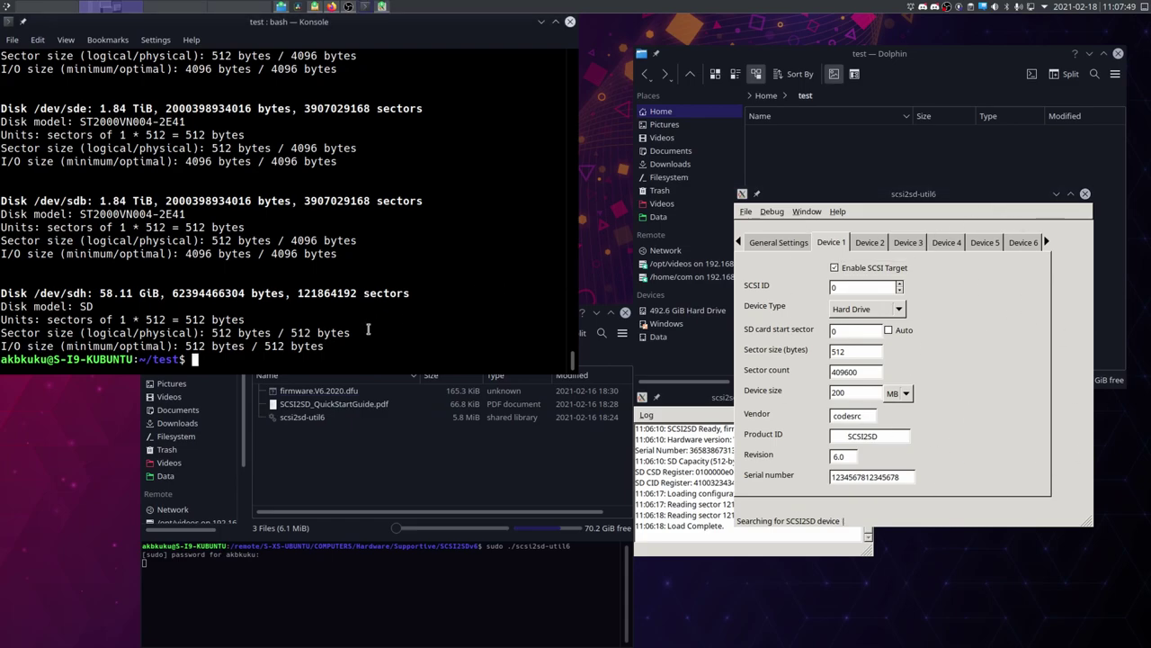
text(dd =)
key(BackSpace)
text(if=)
drag(34, 293, 86, 292)
key(super+c)
click(334, 355)
drag(34, 293, 88, 293)
middle_click(323, 356)
text(of=test.img)
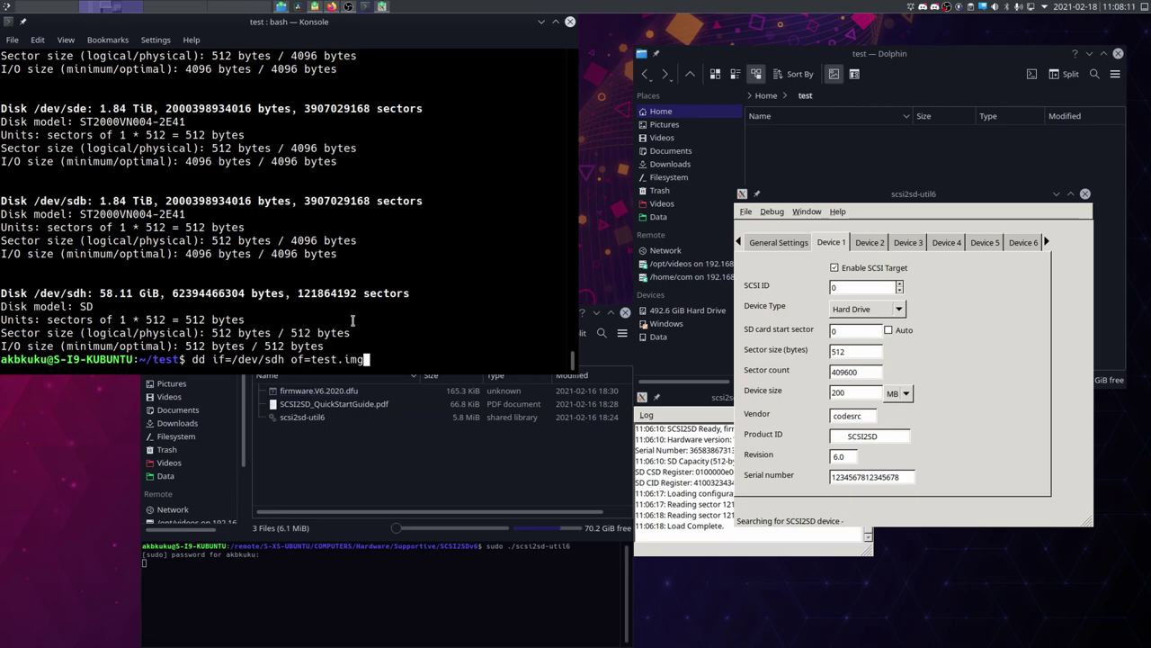
Step: Add a block size of 512 and a count of 4 to the dd command
text( bs)
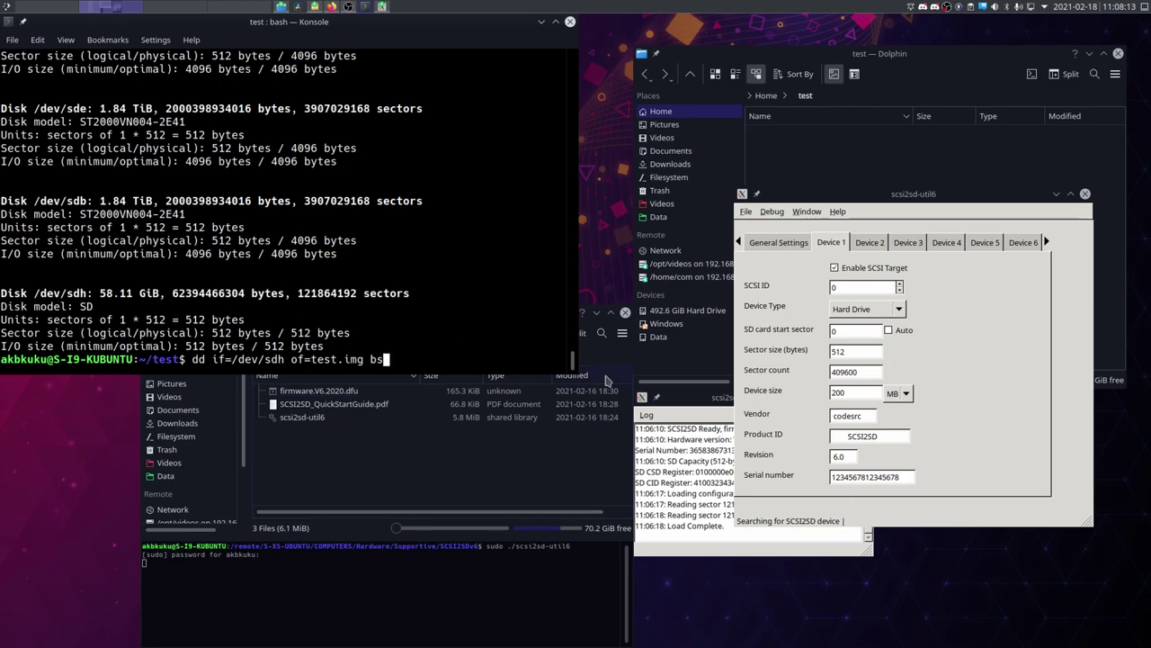
text(=512 count)
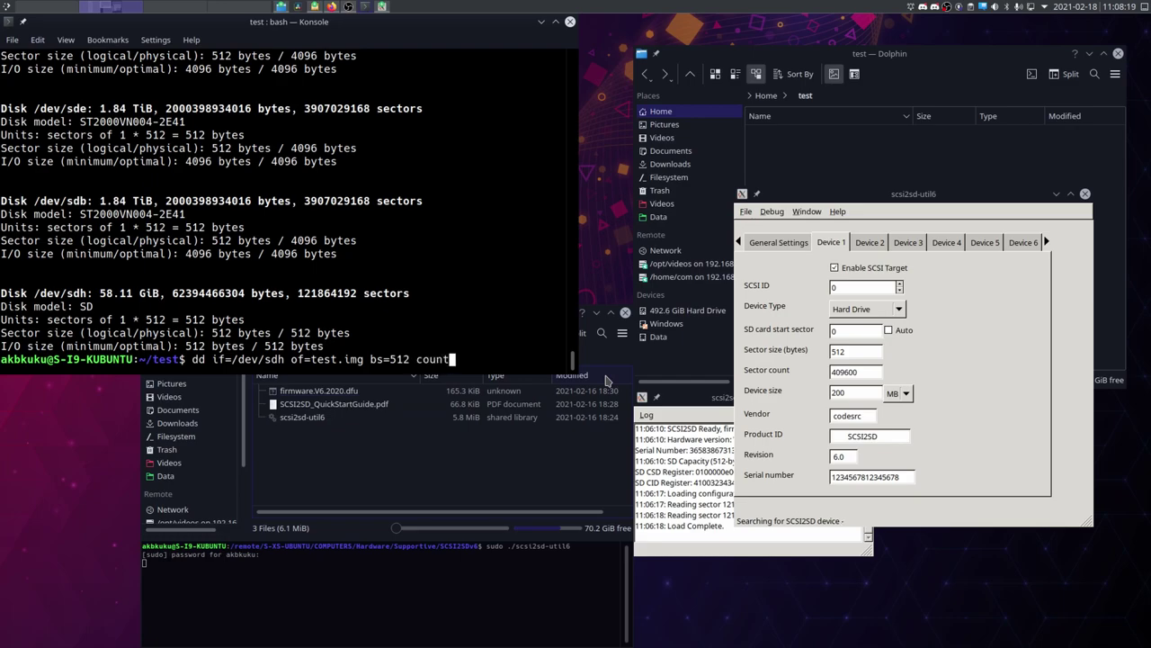
text(=4)
Step: Insert skip=121864188 ahead of the count option, based on the SD card's sector total, and run the dd command
key(Left)
key(Left)
key(Left)
key(Left)
key(Left)
key(Left)
text(skep)
key(BackSpace)
key(BackSpace)
text(ip)
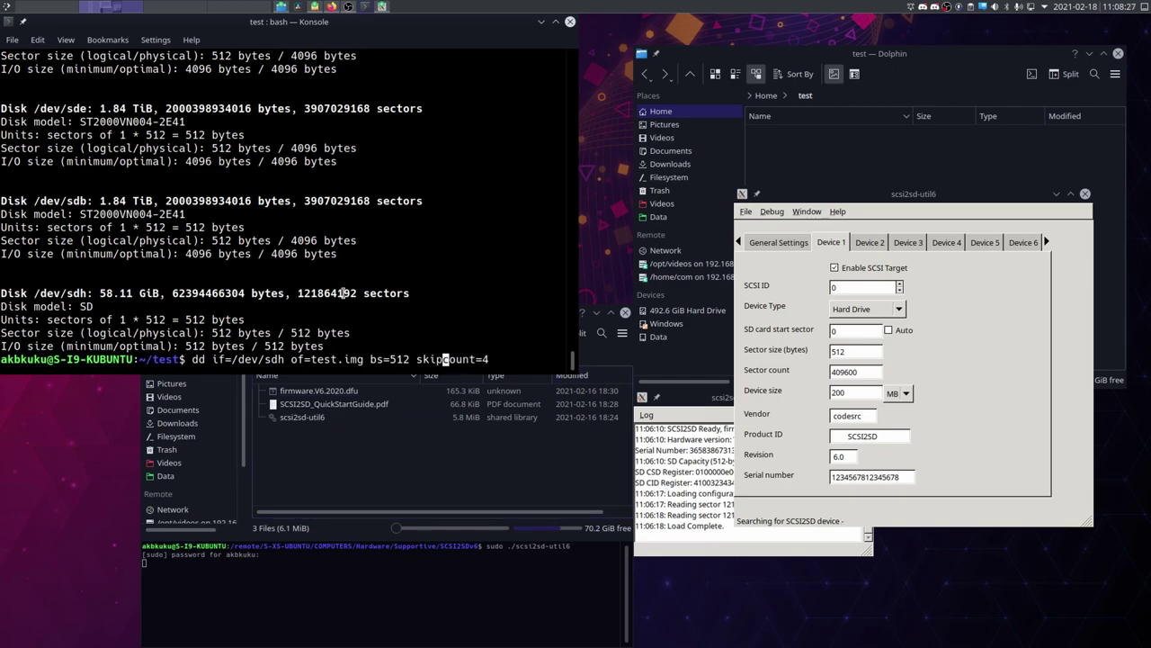
drag(296, 292, 351, 293)
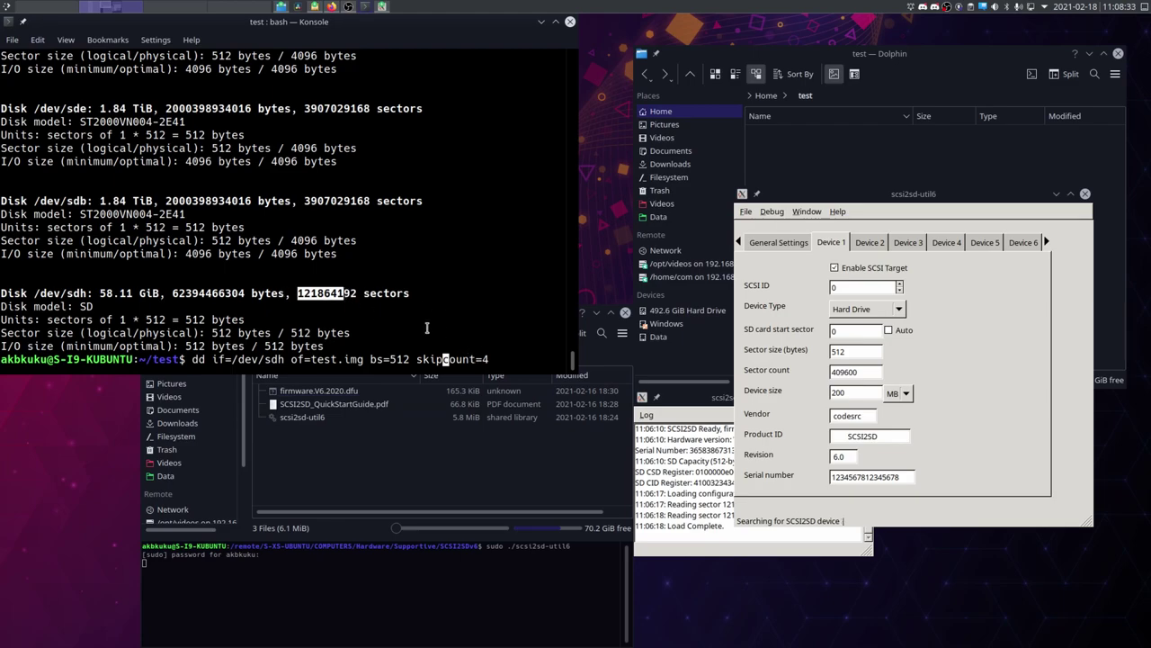
click(430, 329)
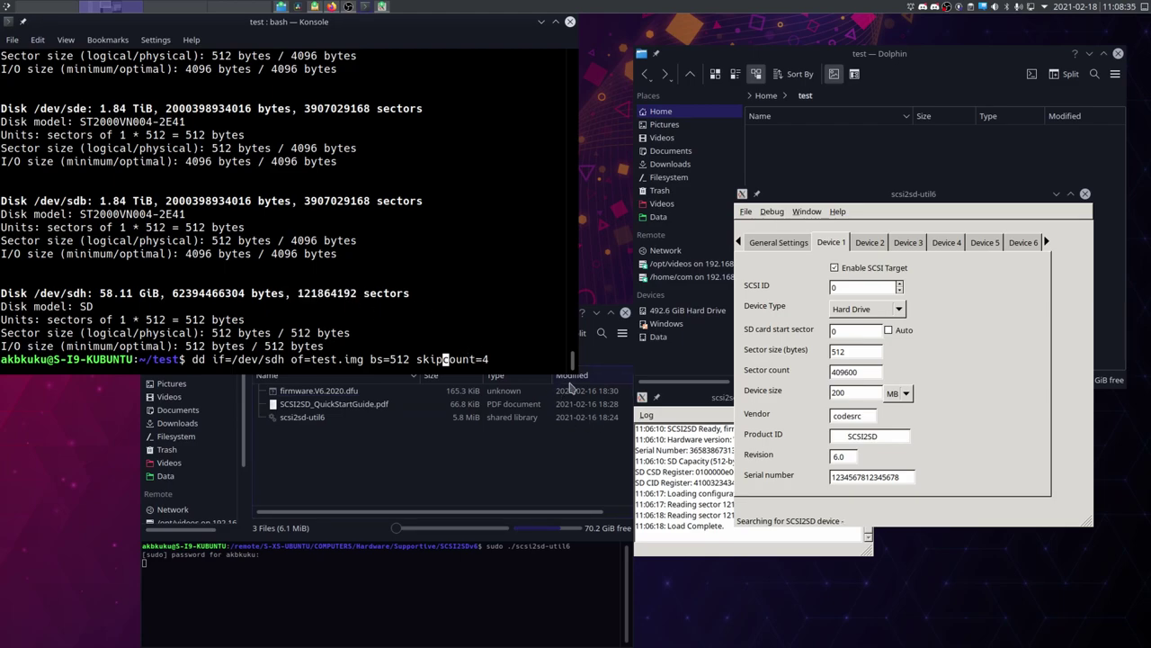
text(=)
text(1218641)
text(88)
key(Return)
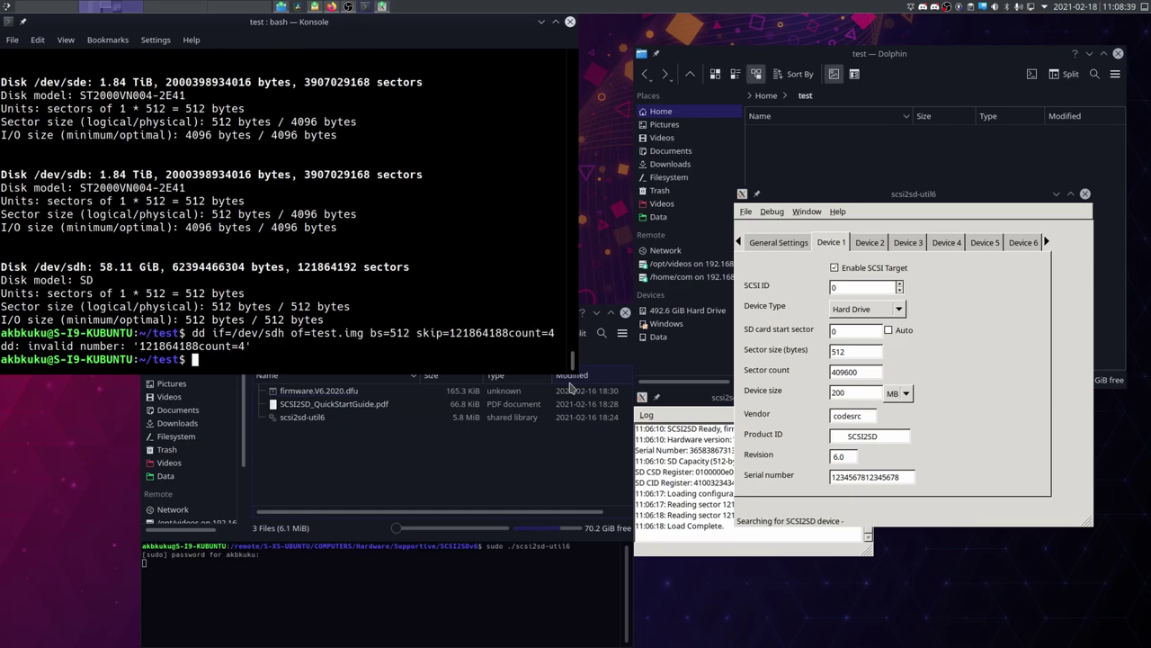
Step: Add the missing space between skip=121864188 and count=4 in the dd command and run it again
key(Up)
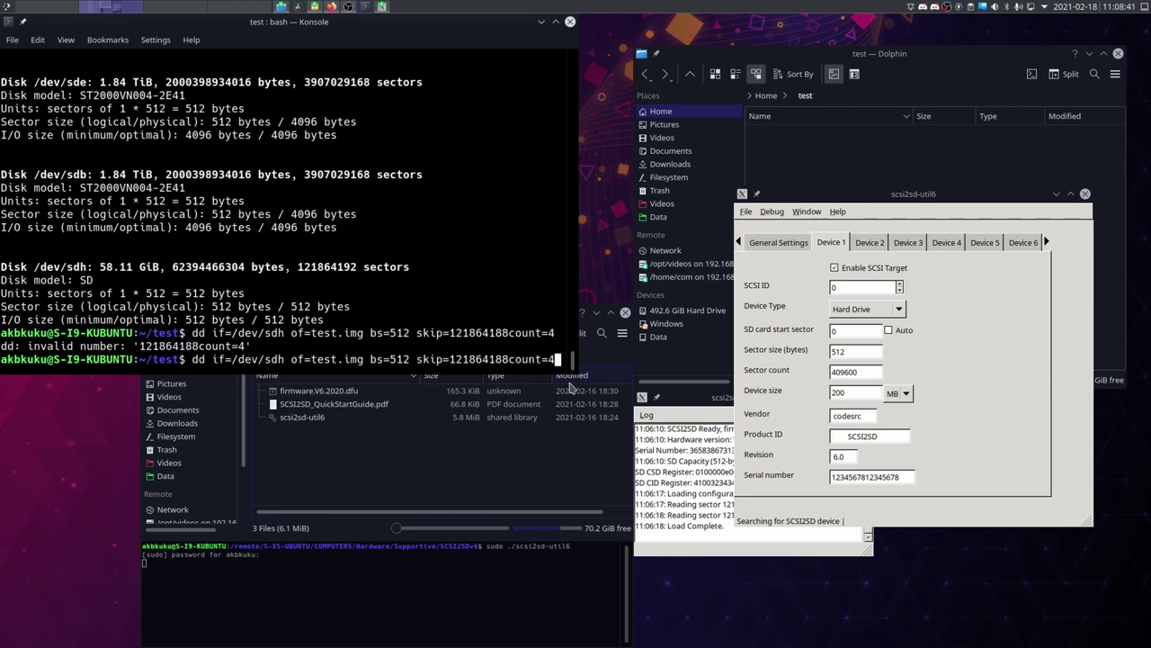
key(Left)
key(Left)
key(Left)
key(Left)
key(Left)
key(Left)
key(Left)
key(Return)
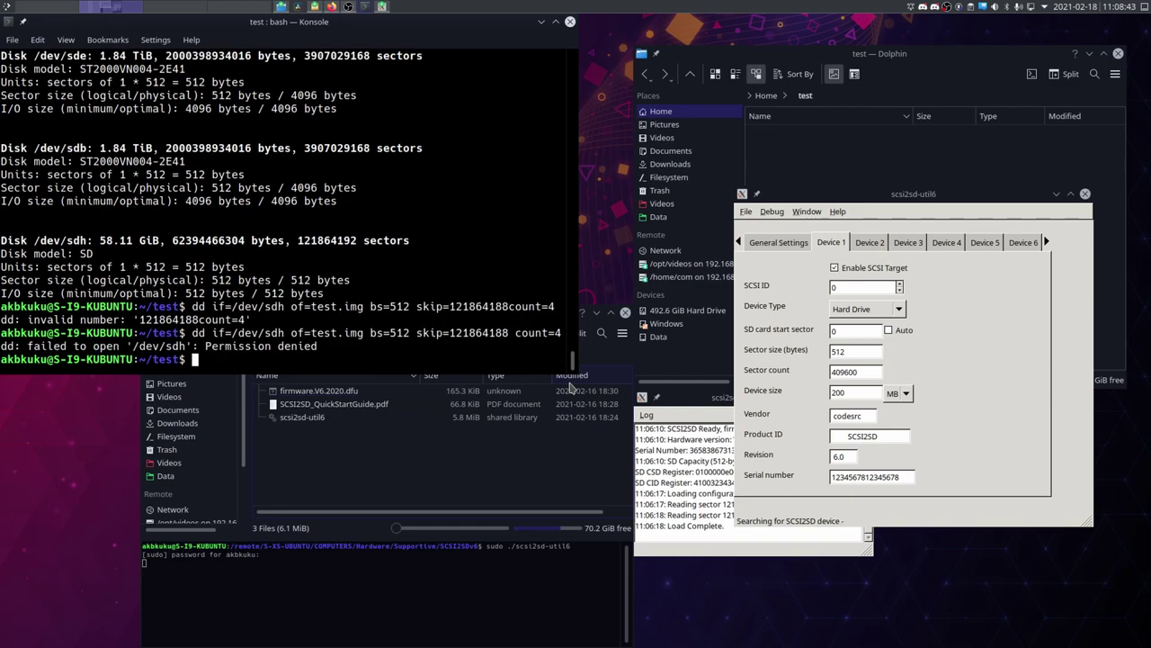
Step: Rerun the same dd command with sudo to copy the SD card's last four sectors into test.img
key(Up)
key(Home)
text(sudo)
key(Return)
Step: Open test.img from the test folder with Bless Hex Editor
click(838, 146)
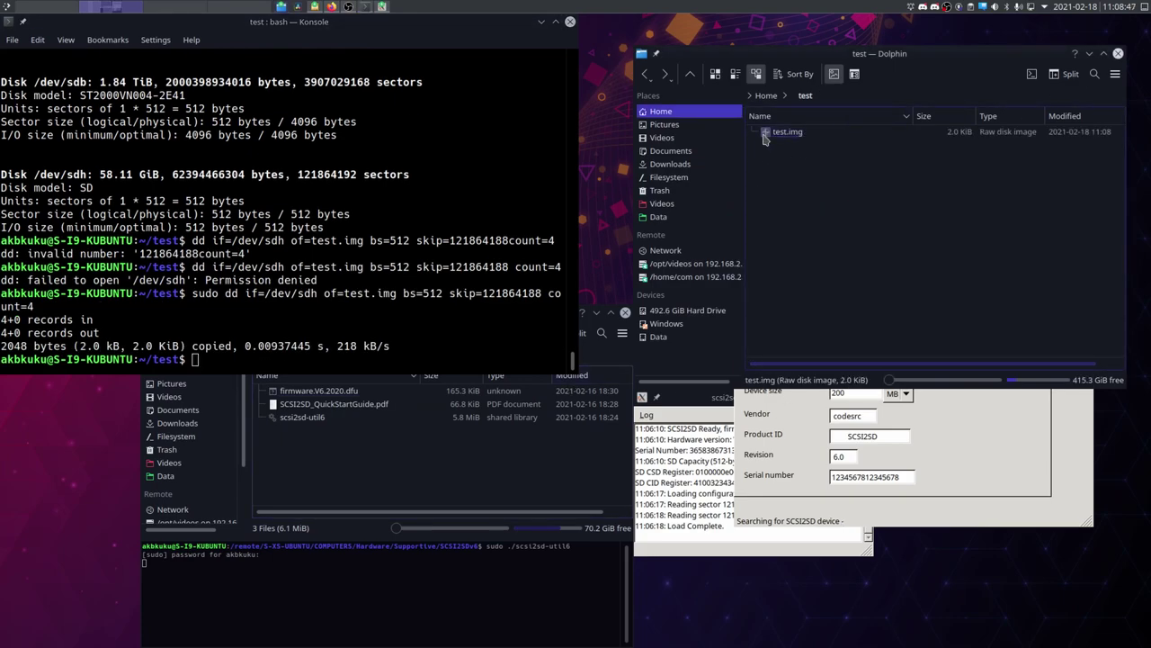
right_click(788, 133)
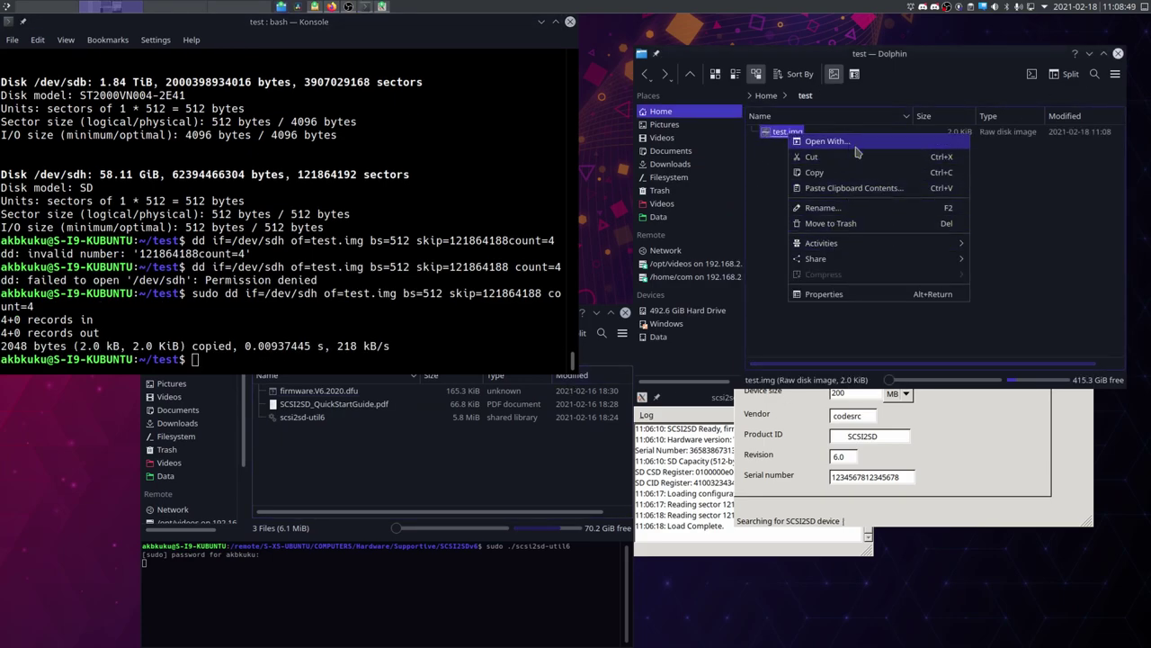
click(851, 144)
text(bless)
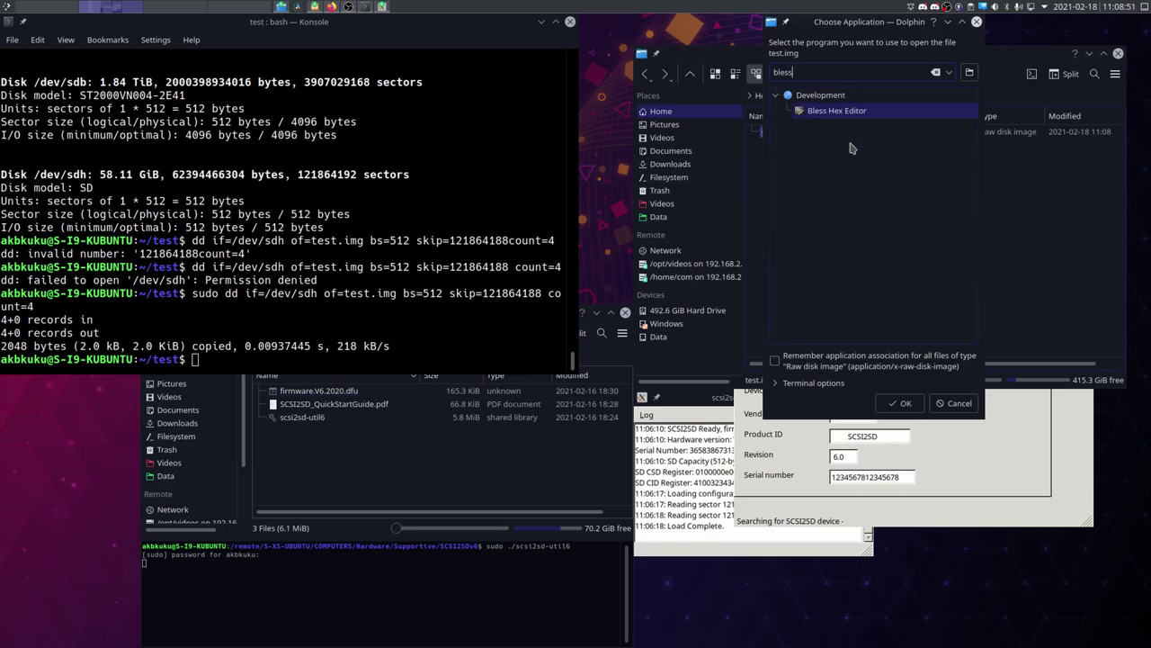
key(Return)
Step: Reposition the Bless window and highlight the configuration data in test.img from the BCFG marker to the end of the file
drag(819, 489, 284, 155)
drag(274, 406, 30, 406)
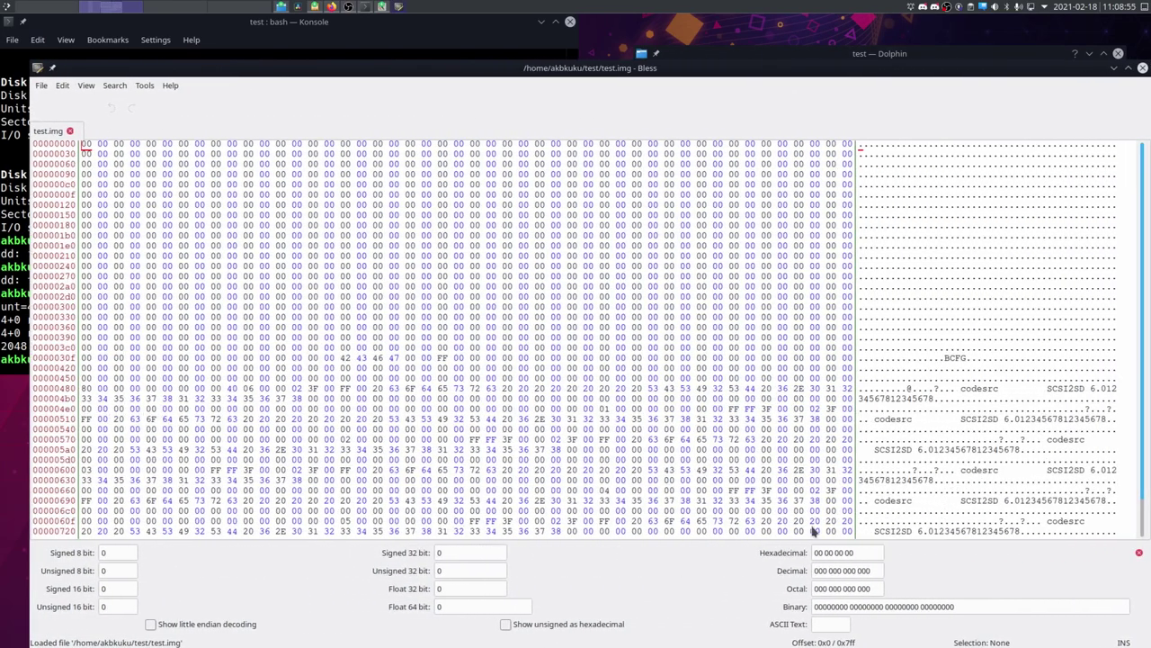
drag(812, 531, 612, 462)
click(805, 306)
scroll(805, 306, down, 2)
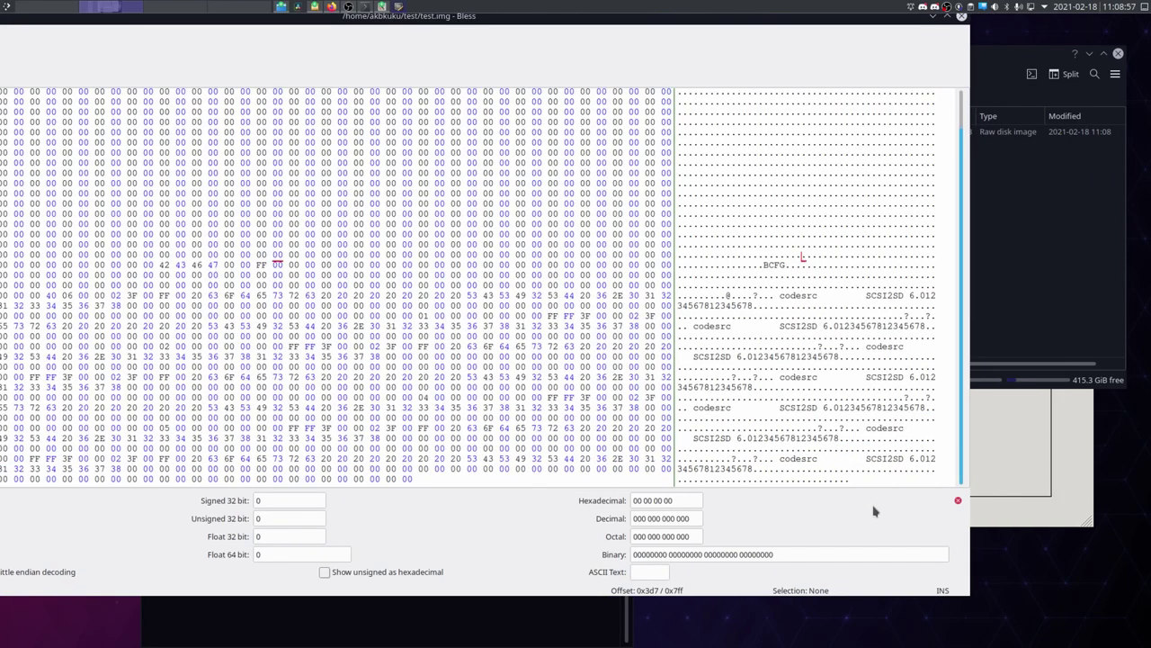
drag(763, 265, 907, 492)
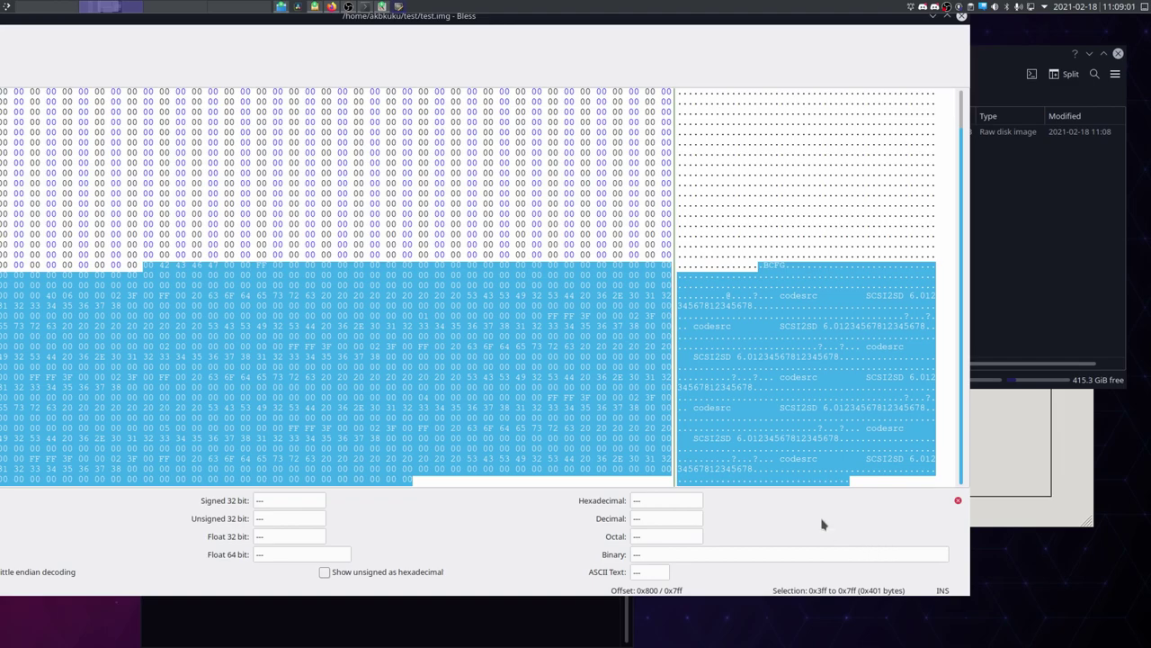
Step: Compare the SCSI2SD entries in test.img with Device 1's settings in scsi2sd-util6, and shrink the Bless window beside the terminal
click(853, 412)
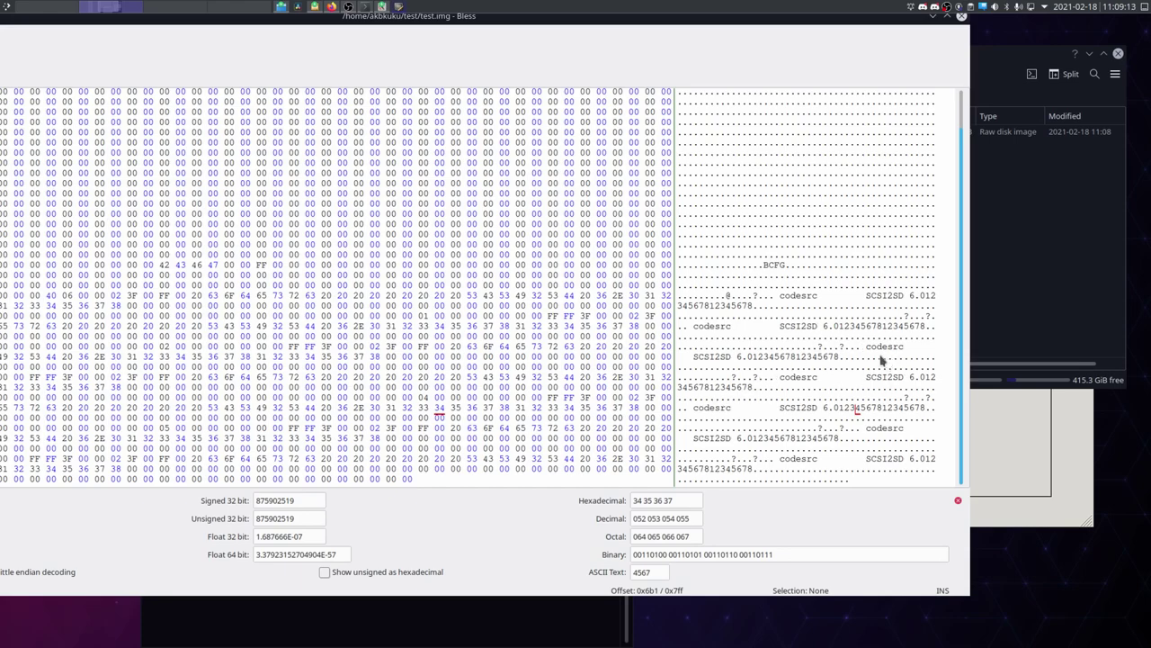
click(881, 298)
drag(868, 298, 758, 121)
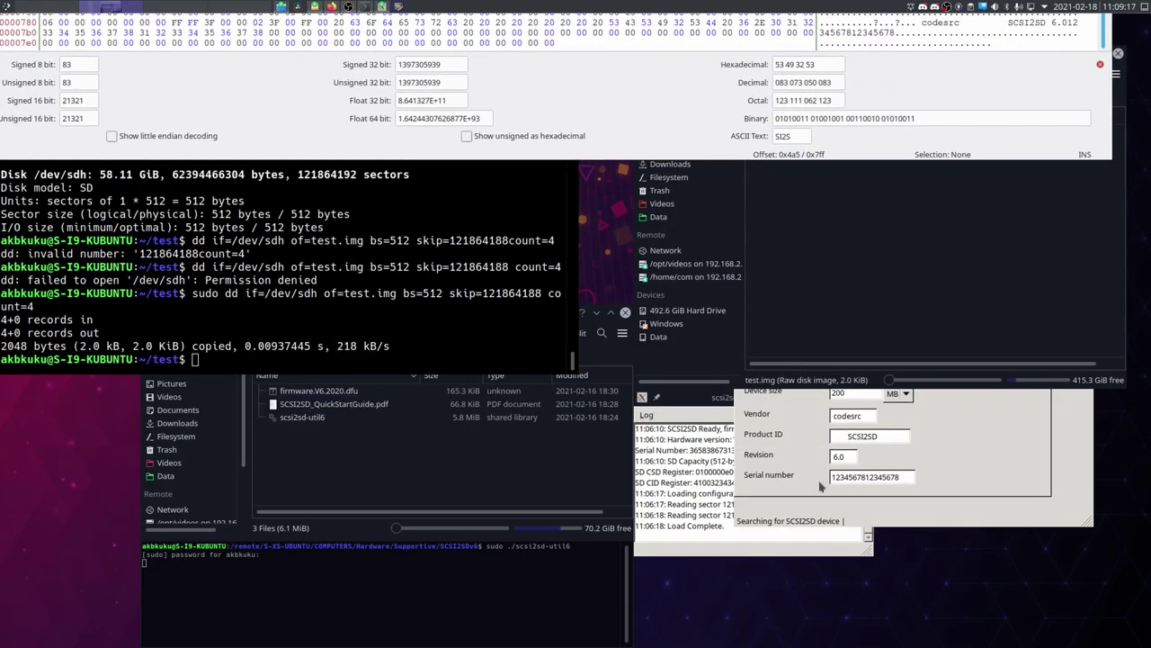
click(800, 442)
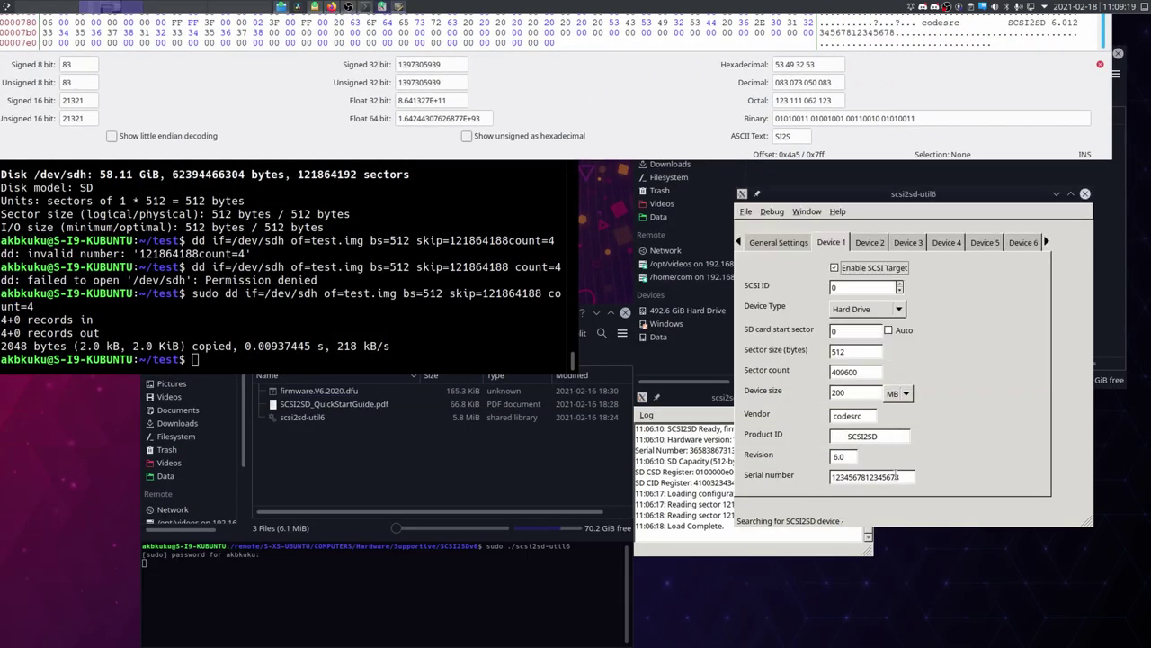
drag(908, 67, 775, 456)
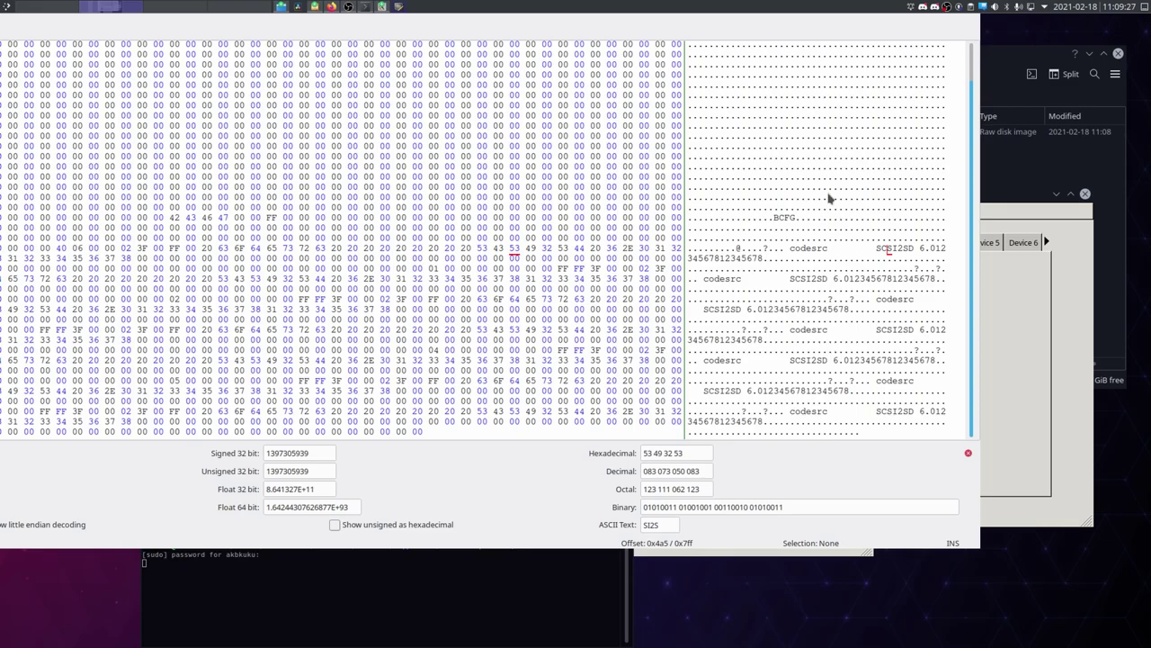
key(super+Page_Up)
drag(469, 366, 411, 275)
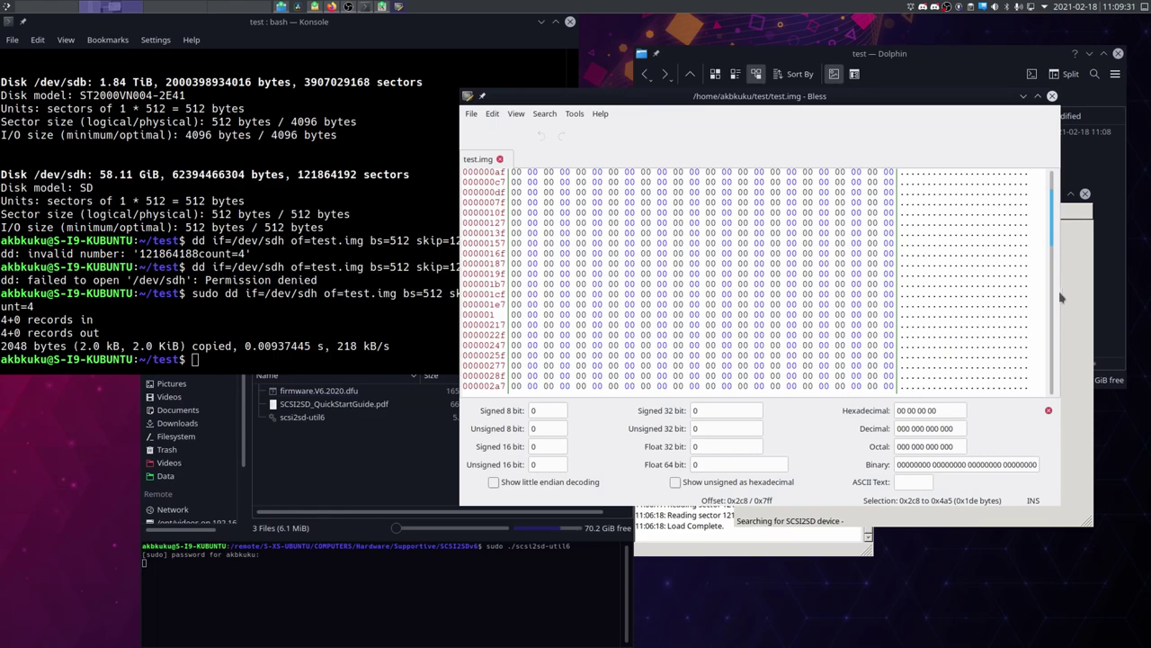
Step: Clear the selection in test.img, widen the Bless window and examine the repeated SCSI2SD device entries through the end of the file
scroll(953, 316, down, 15)
scroll(956, 316, up, 8)
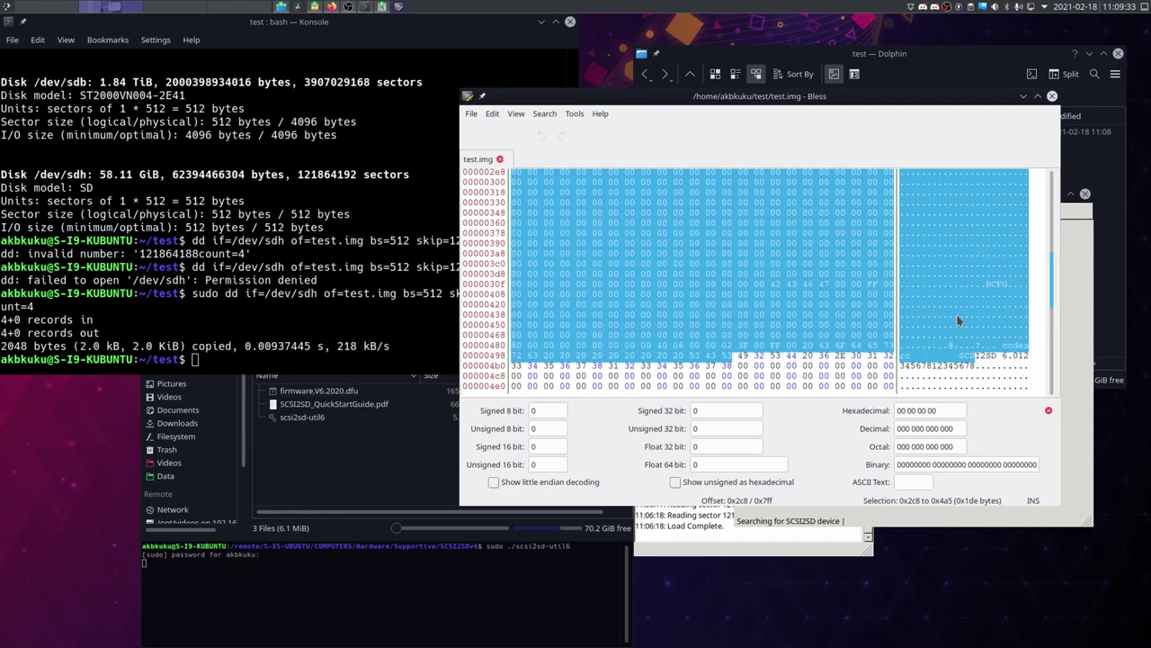
click(961, 295)
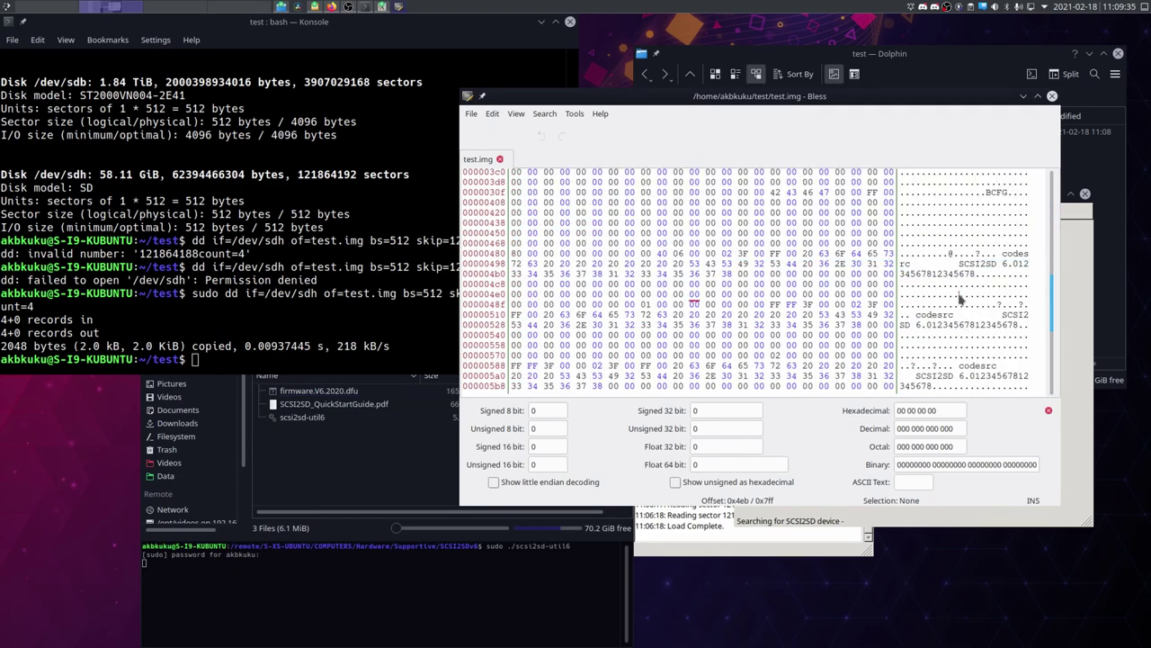
drag(564, 304, 378, 293)
scroll(998, 309, down, 5)
scroll(999, 309, down, 2)
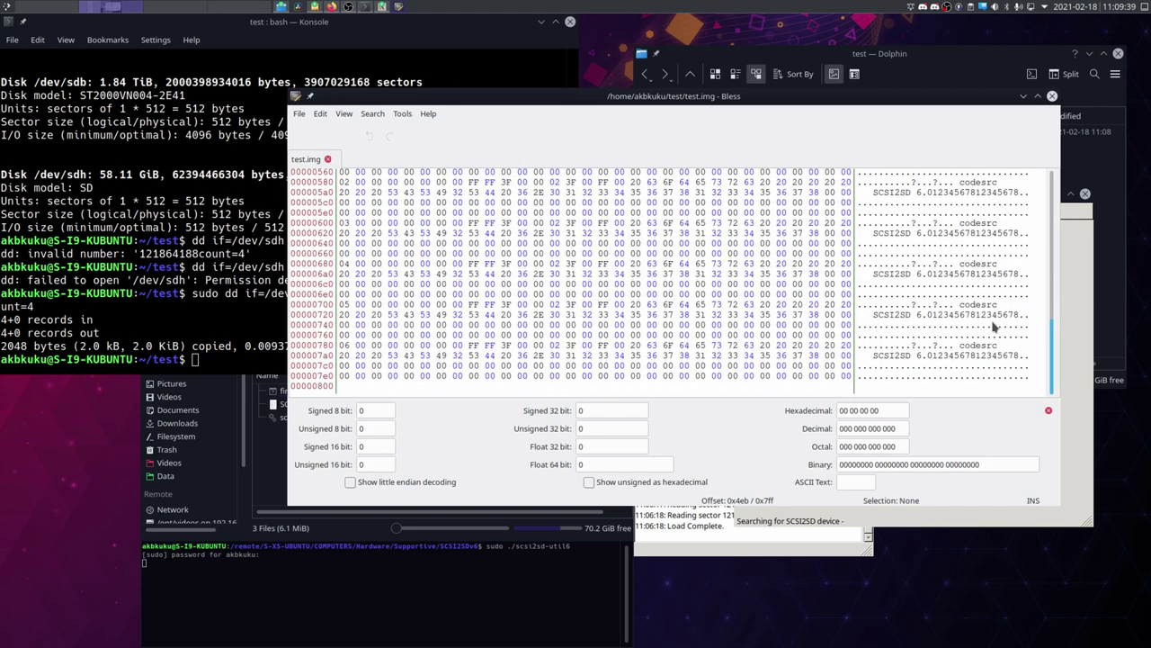
click(1076, 252)
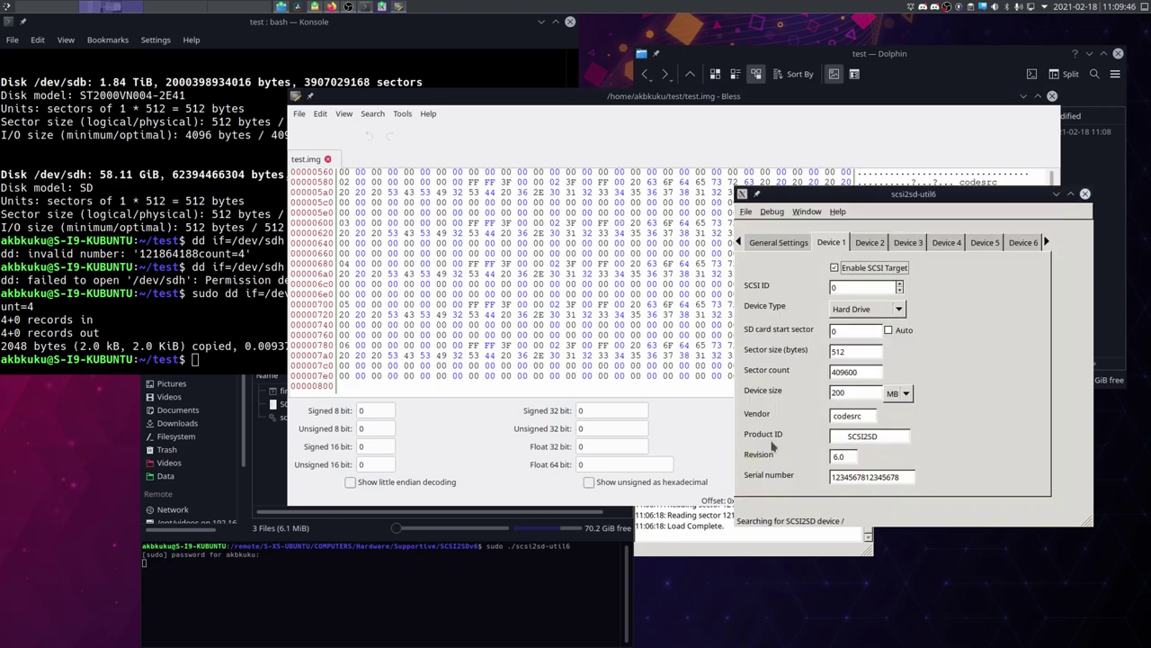
Step: Rerun the sudo dd command without the skip option to copy the SD card's first four sectors into test.img
click(91, 231)
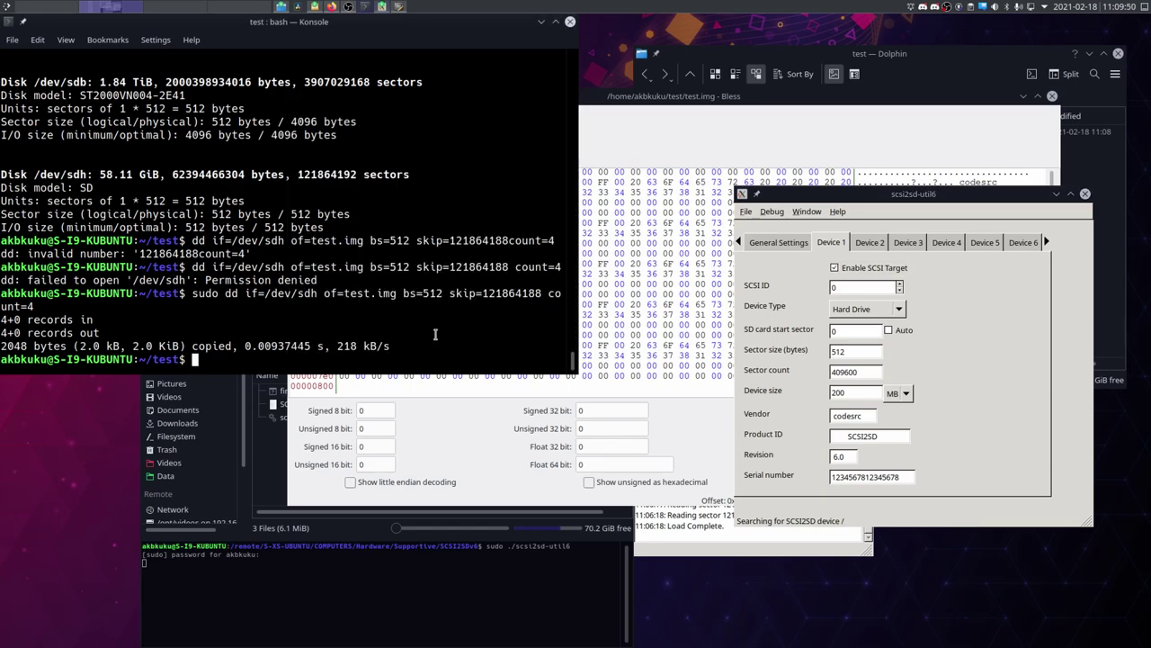
key(Up)
key(Home)
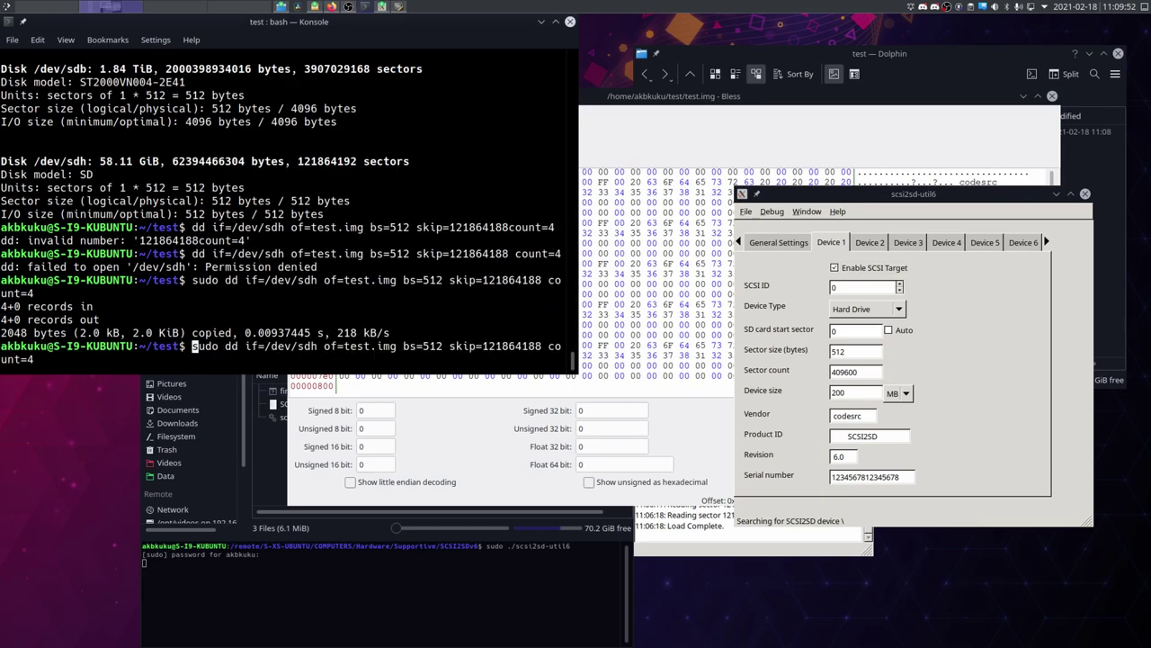
key(ctrl+Right)
key(ctrl+Right)
key(ctrl+Right)
key(ctrl+Right)
key(ctrl+Right)
key(ctrl+Right)
key(ctrl+Right)
key(ctrl+Right)
key(ctrl+Right)
key(ctrl+Right)
key(ctrl+Right)
key(ctrl+Left)
key(Delete)
key(Delete)
key(Delete)
key(Delete)
key(Delete)
key(Delete)
key(Delete)
key(Delete)
key(Delete)
key(Delete)
key(Delete)
key(Delete)
key(Delete)
key(Delete)
key(Delete)
key(Return)
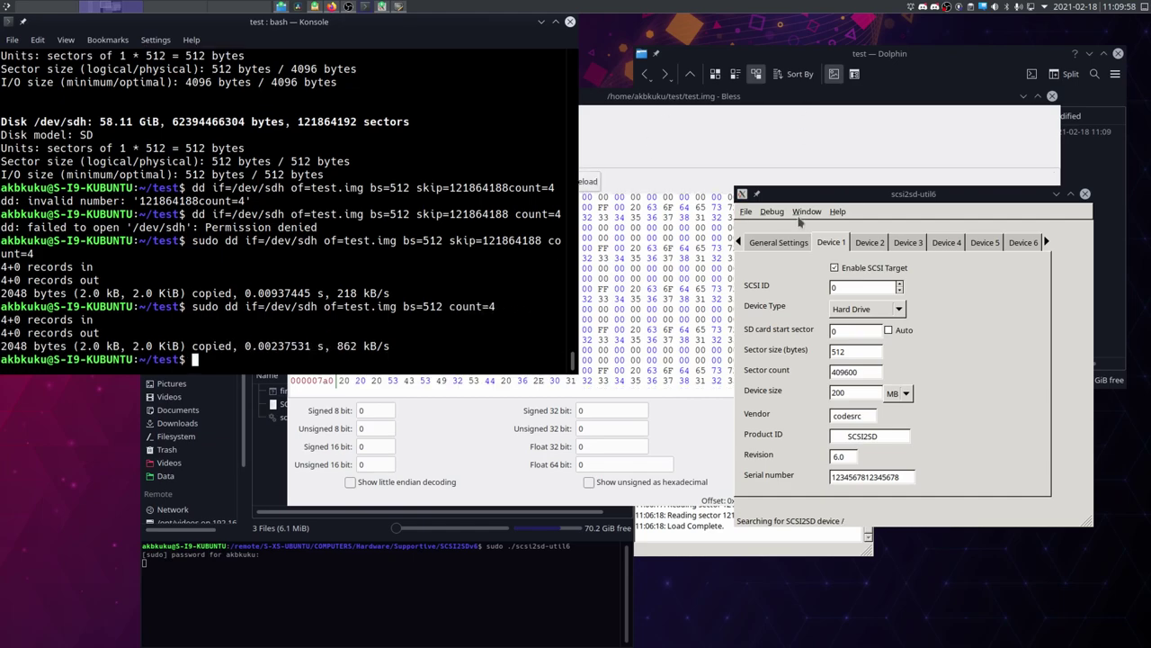
Step: Reload the changed test.img in Bless and examine the copied first sectors from the header to the end
click(754, 151)
click(573, 185)
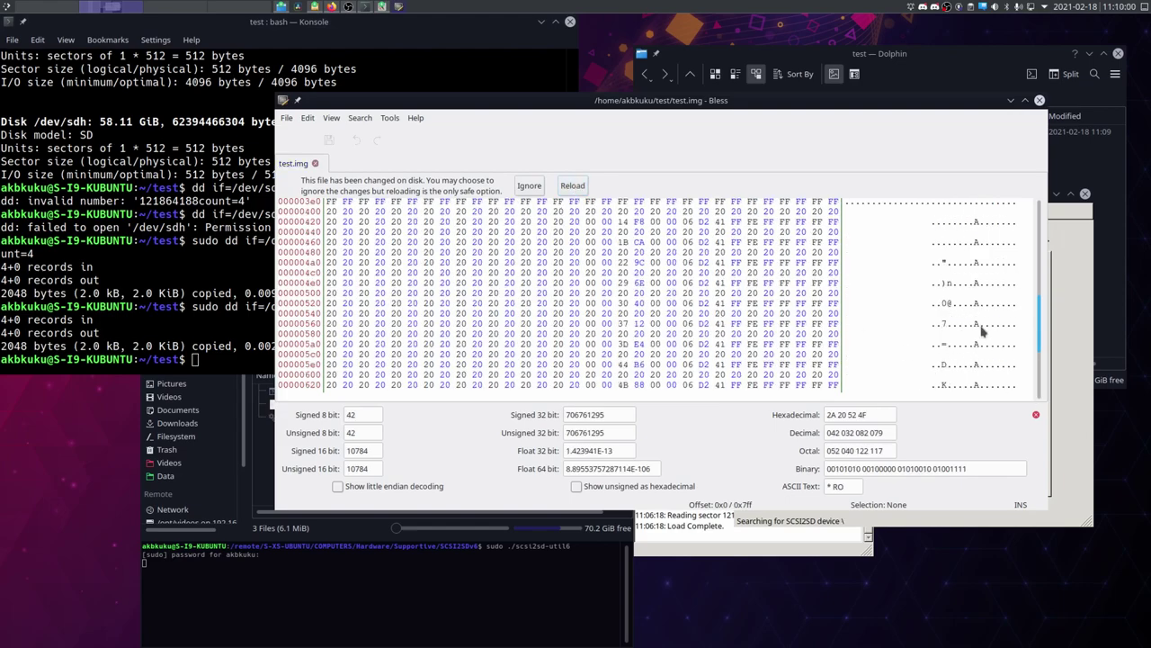
scroll(981, 342, up, 8)
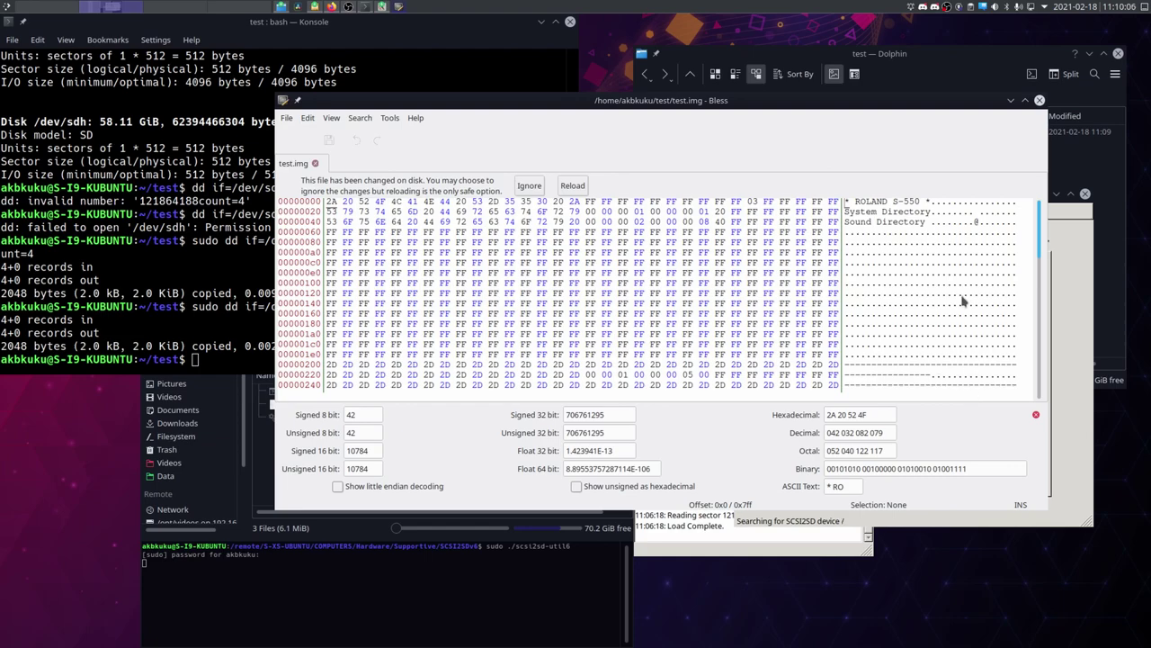
scroll(958, 306, down, 7)
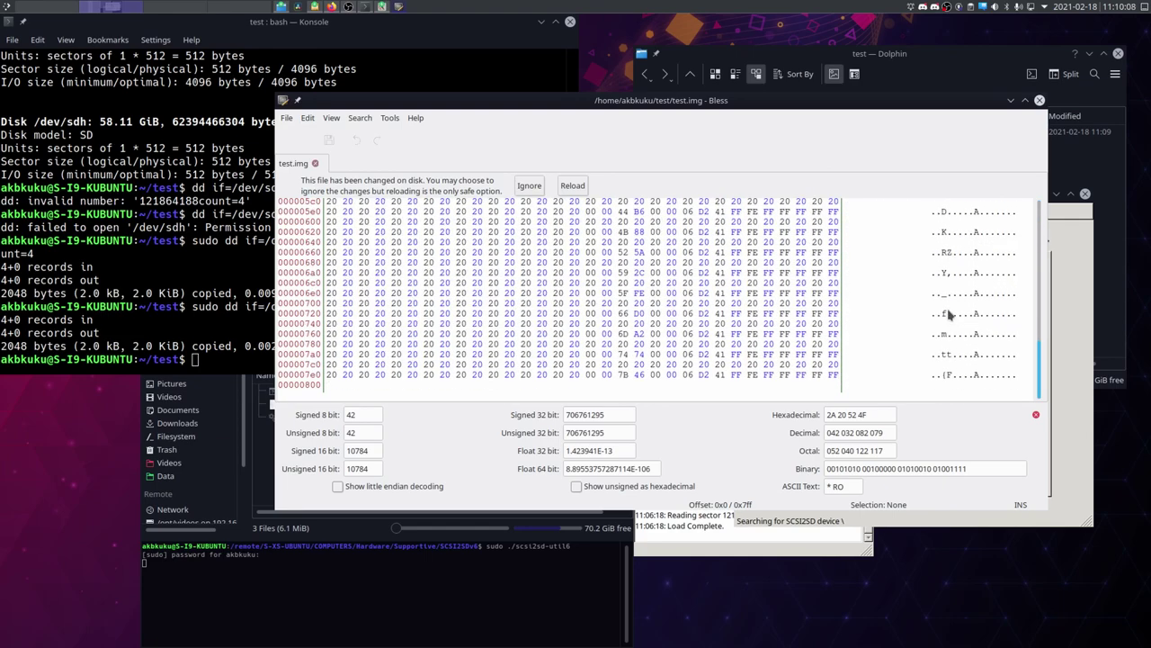
scroll(955, 319, up, 4)
scroll(955, 328, up, 4)
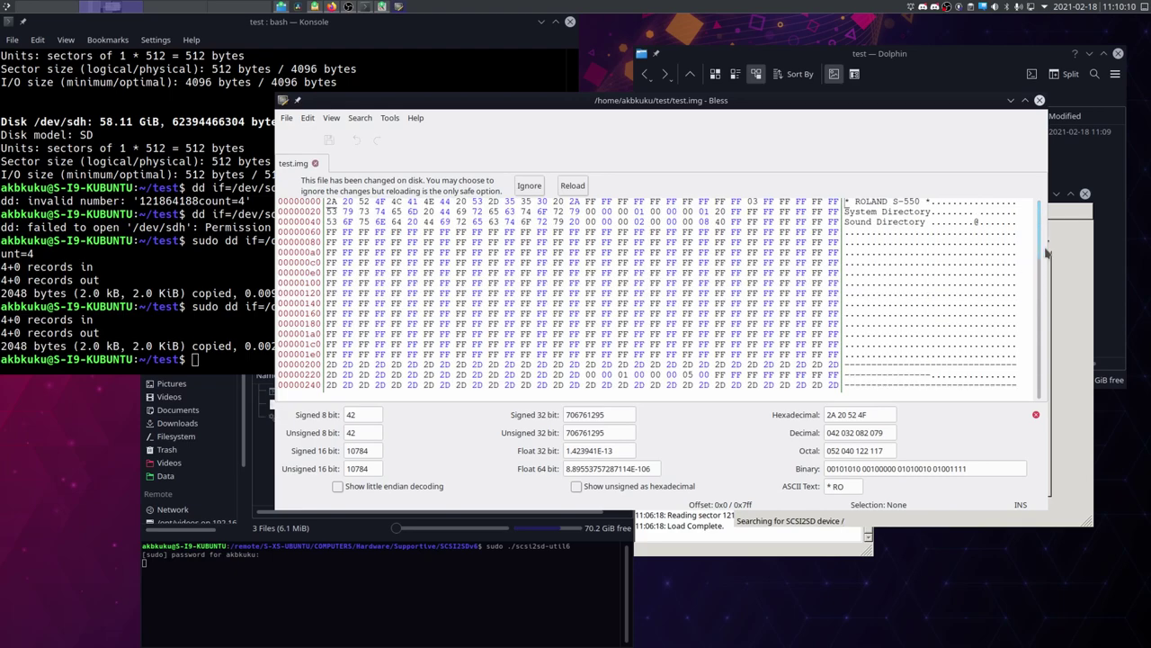
Step: Review Device 1's SD card start sector, sector size and device size unit in scsi2sd-util6, keeping MB selected
click(1075, 239)
double_click(833, 330)
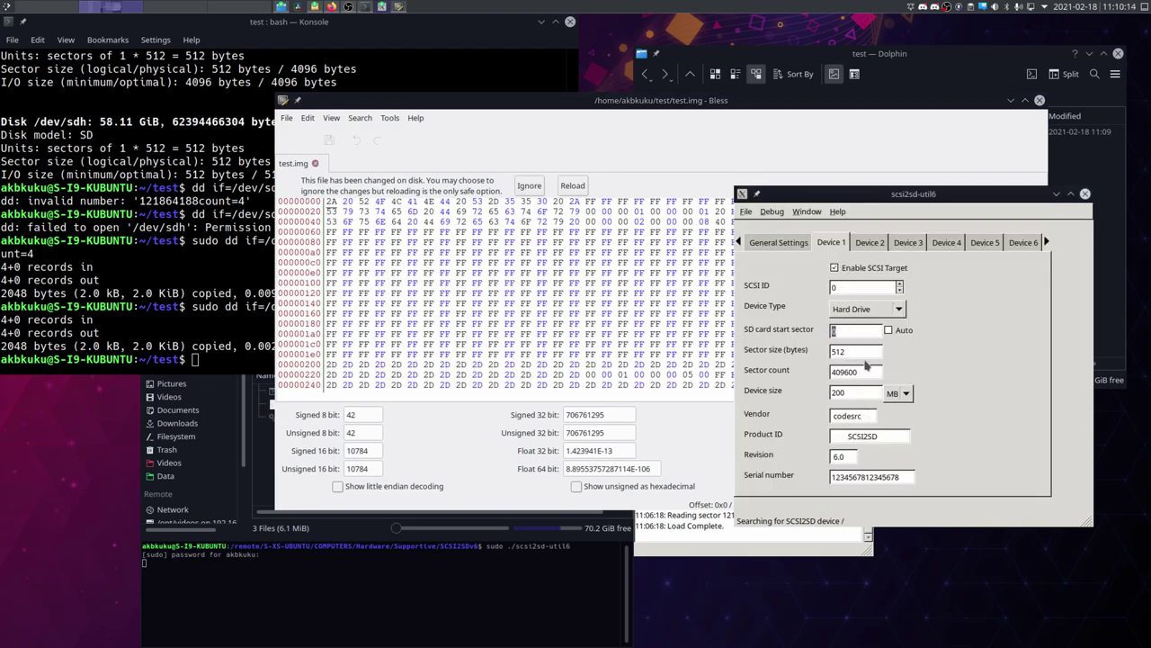
double_click(858, 352)
key(Tab)
click(901, 395)
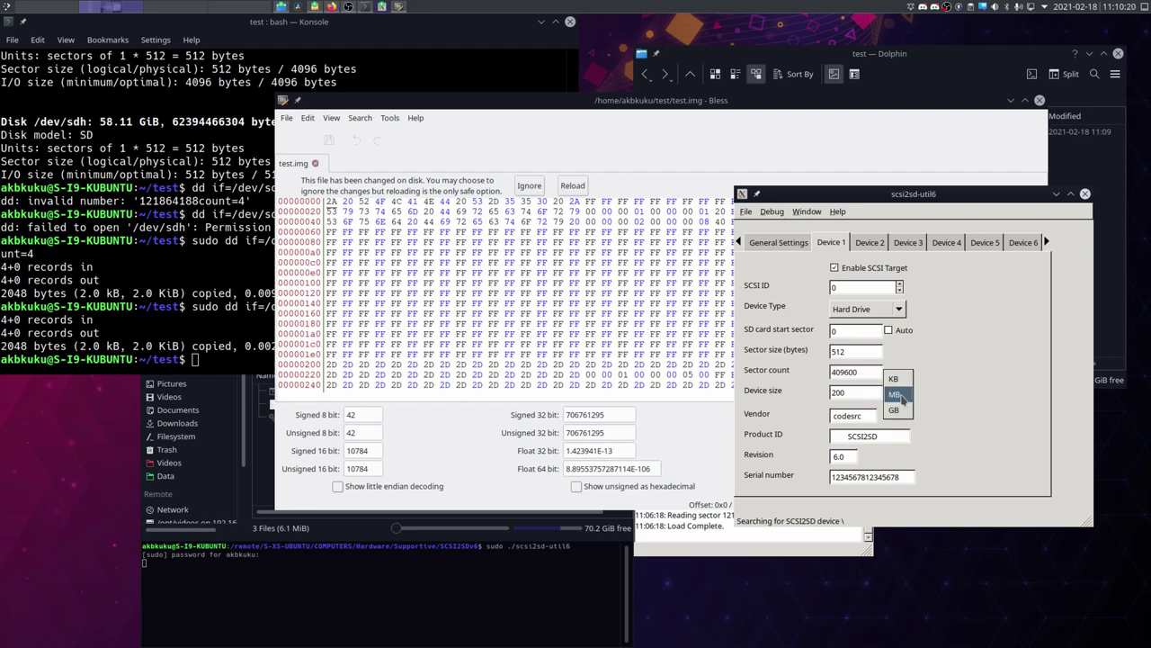
click(895, 395)
click(899, 393)
click(895, 395)
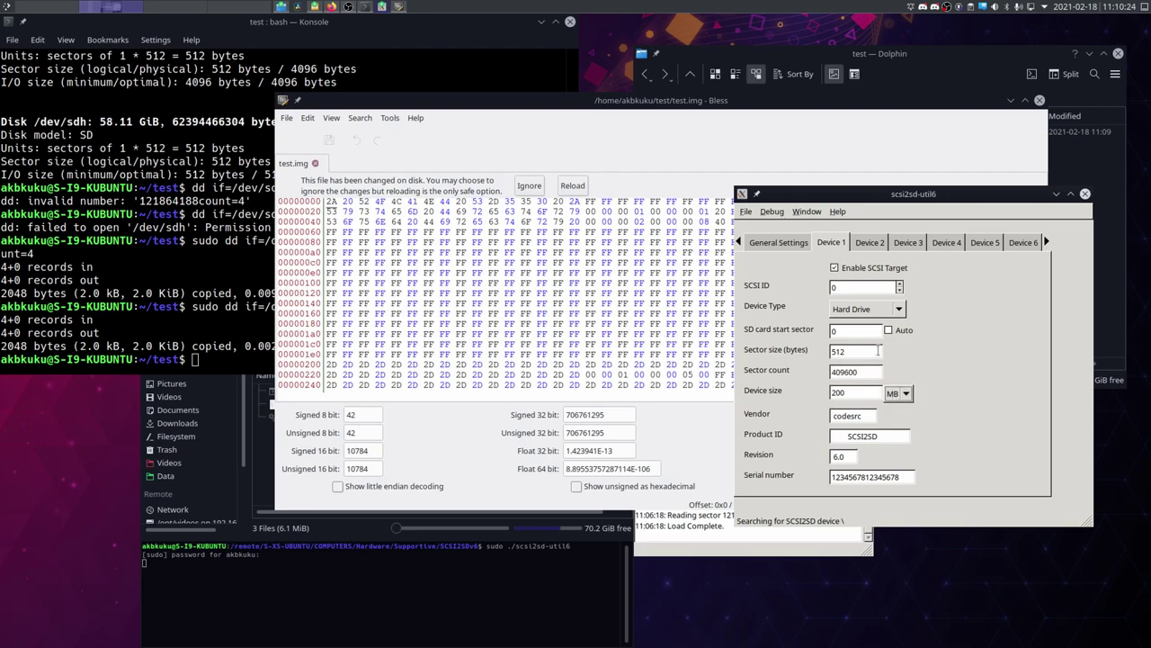
Step: Reposition the Bless window and look through test.img again, then return to the dd commands in the terminal
click(842, 120)
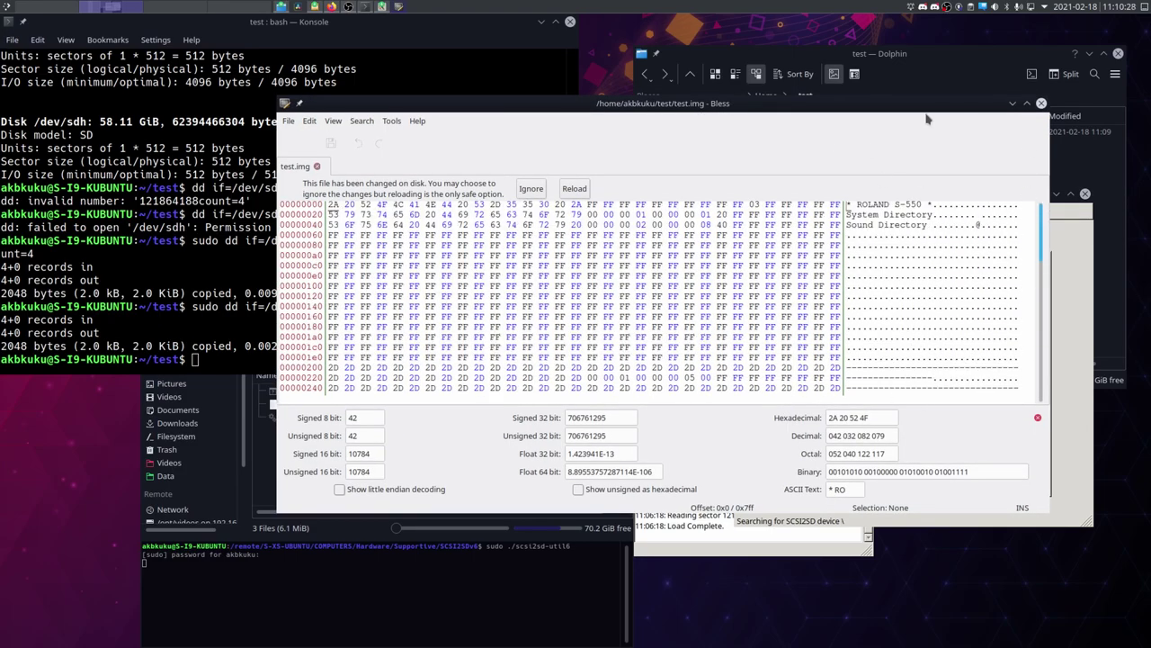
drag(928, 119, 881, 125)
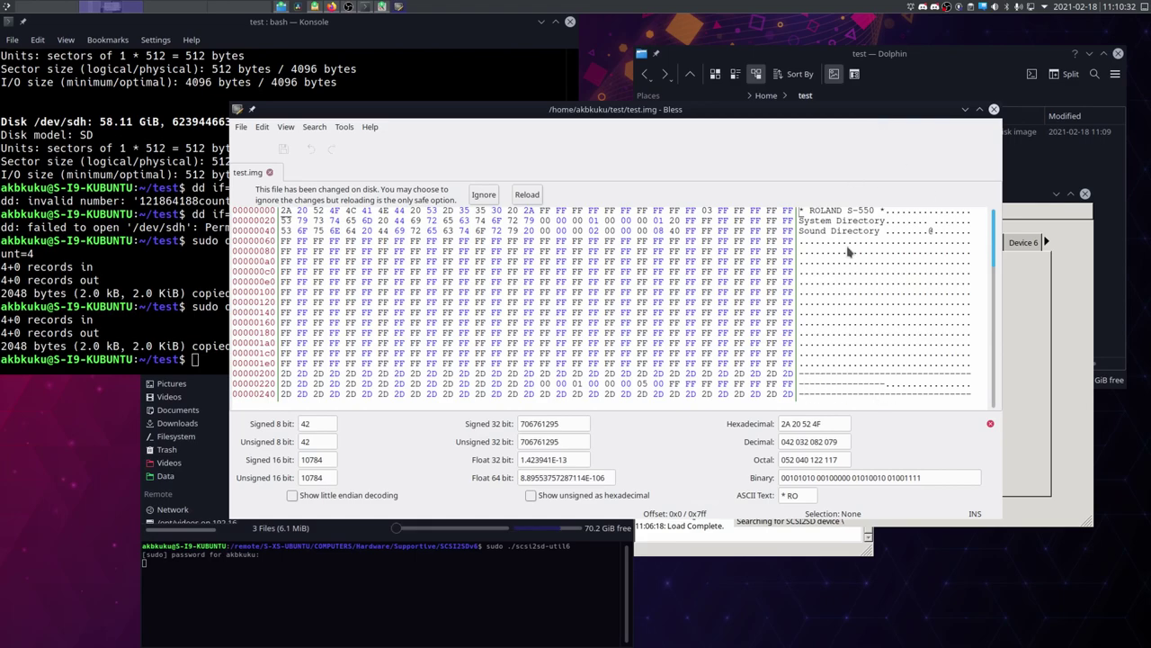
scroll(903, 315, down, 4)
scroll(903, 314, down, 13)
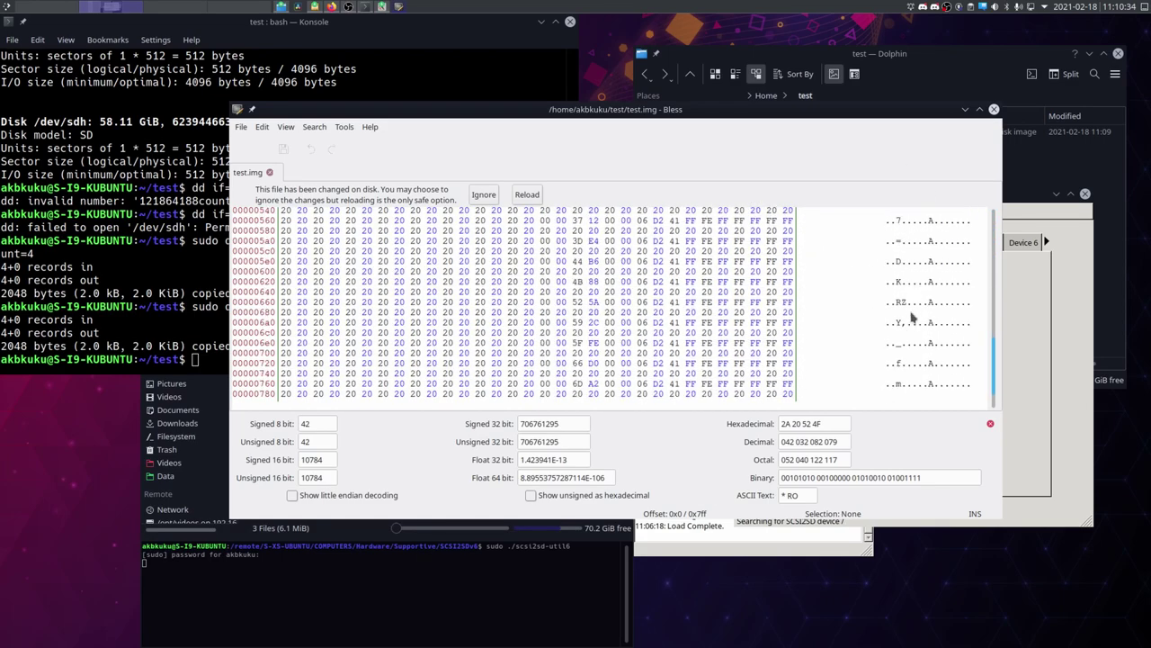
scroll(919, 343, up, 15)
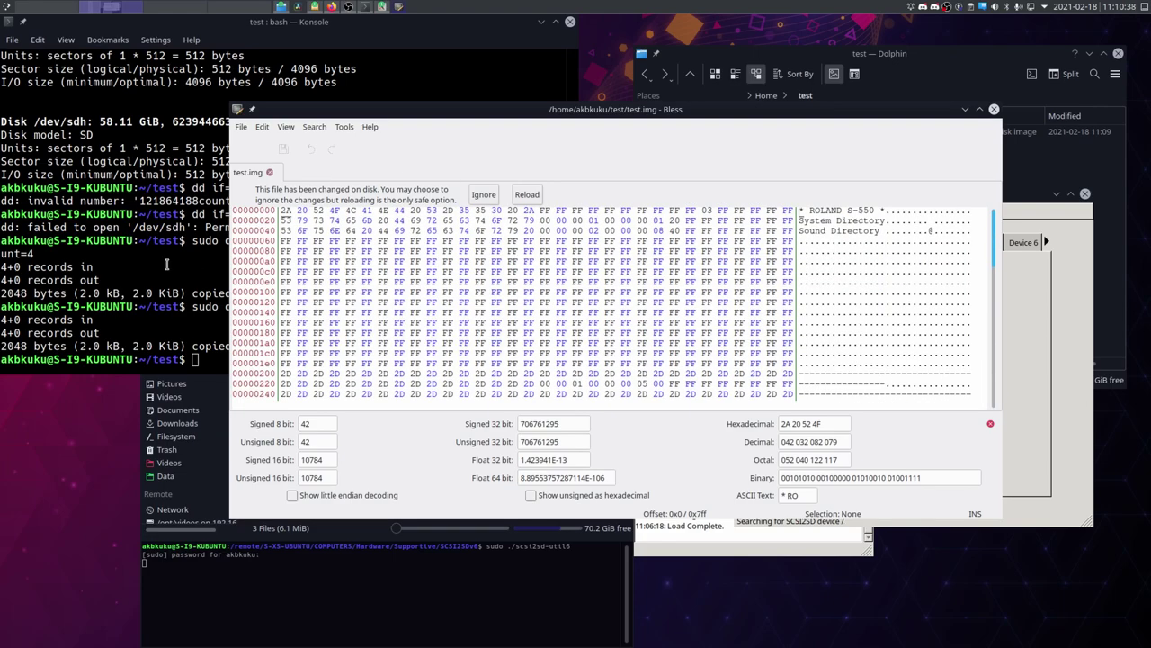
click(167, 264)
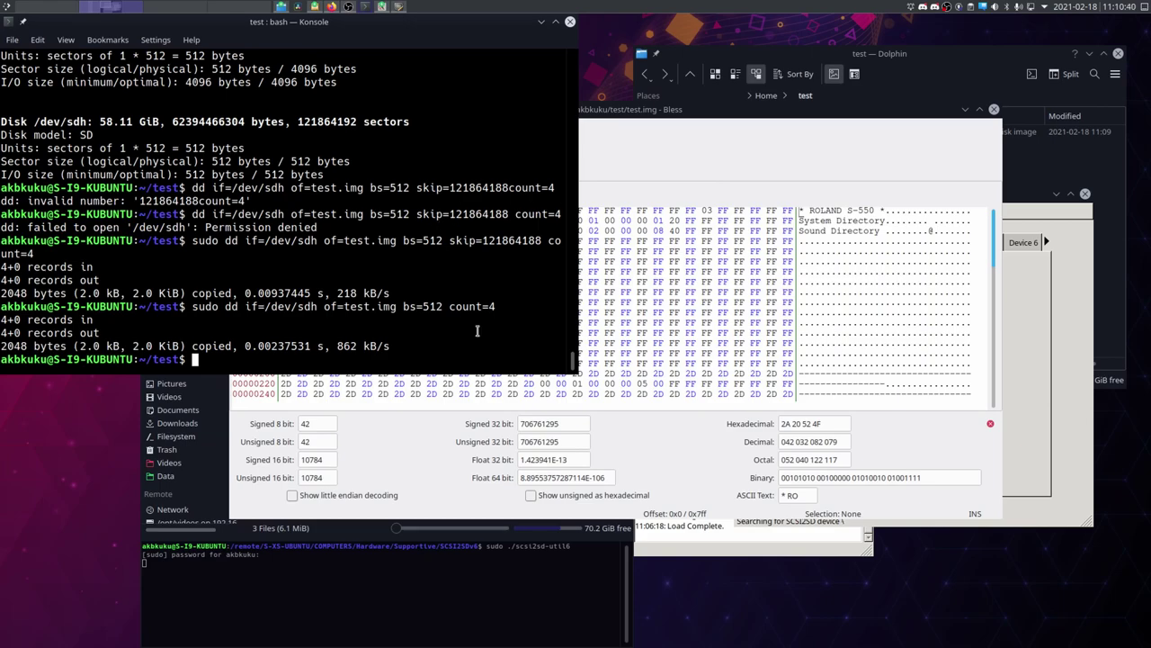
Step: Reposition the scsi2sd-util6 window and compare Device 1's settings with the terminal output and the test.img header in Bless
click(1065, 315)
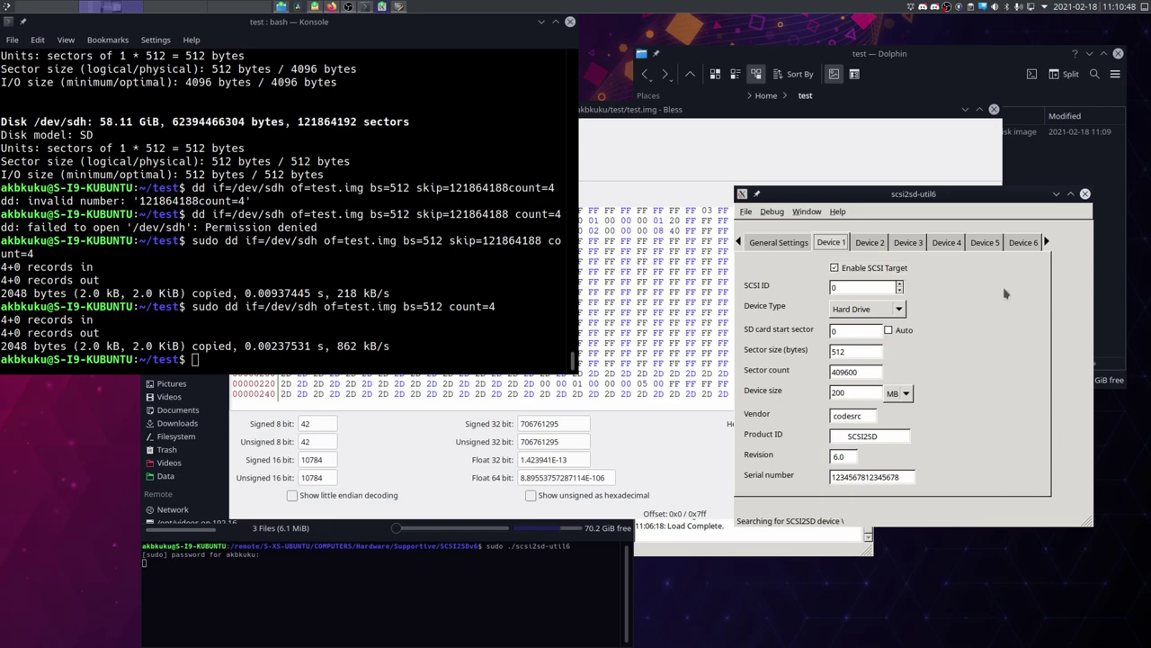
key(Tab)
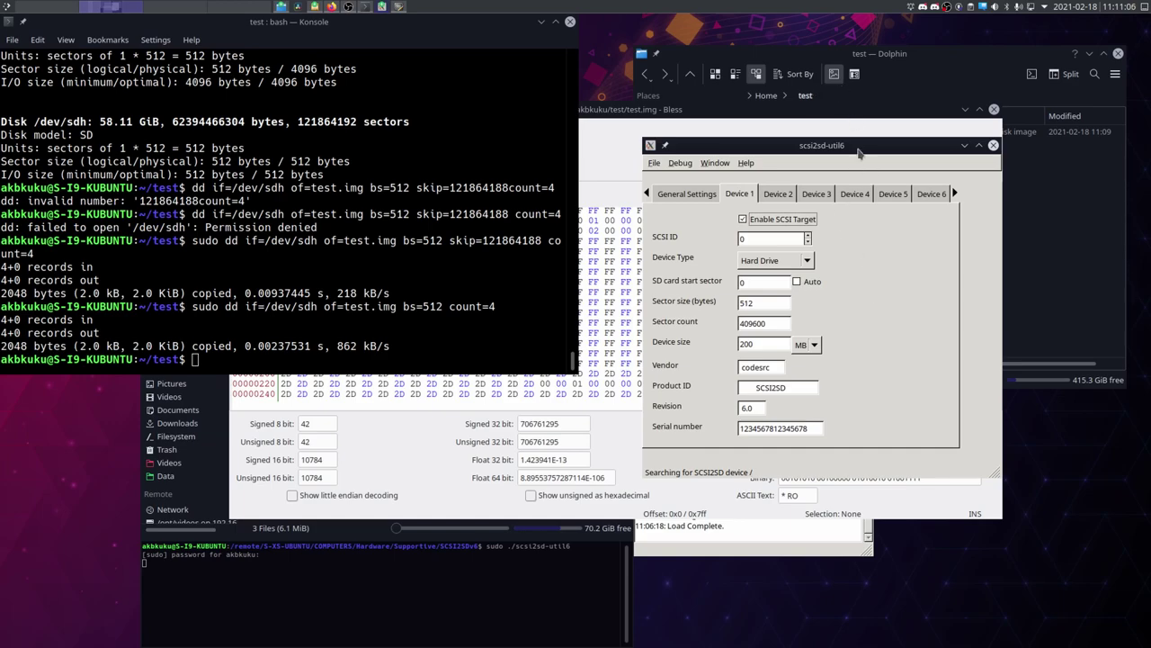
drag(866, 150, 959, 149)
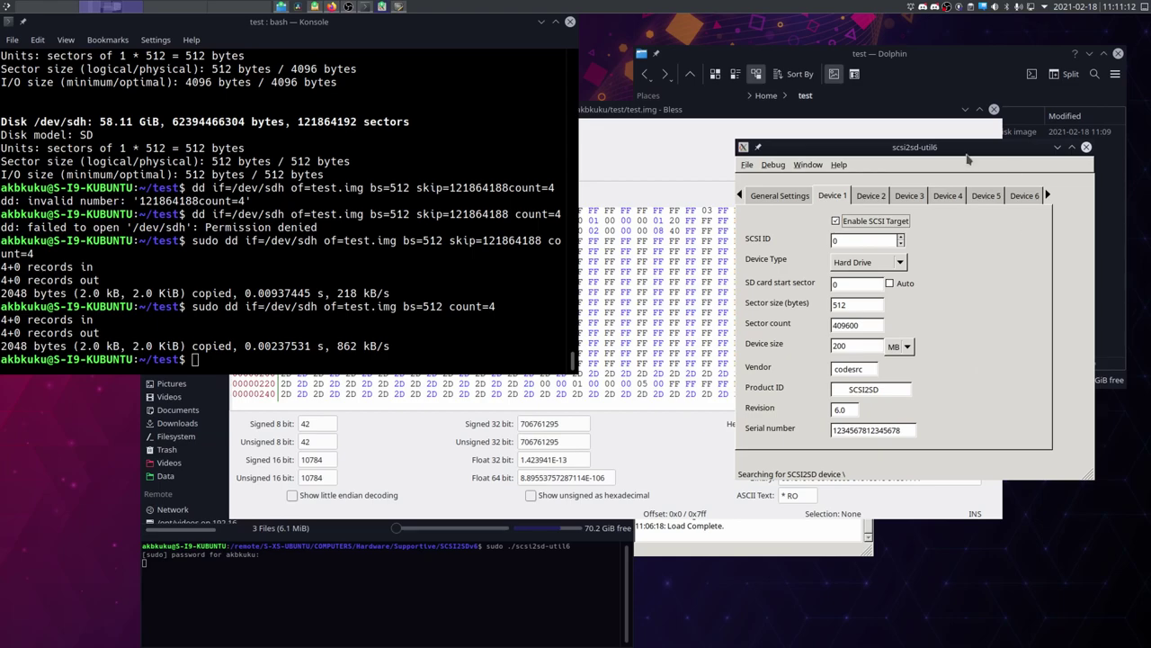
click(407, 298)
drag(862, 142, 809, 110)
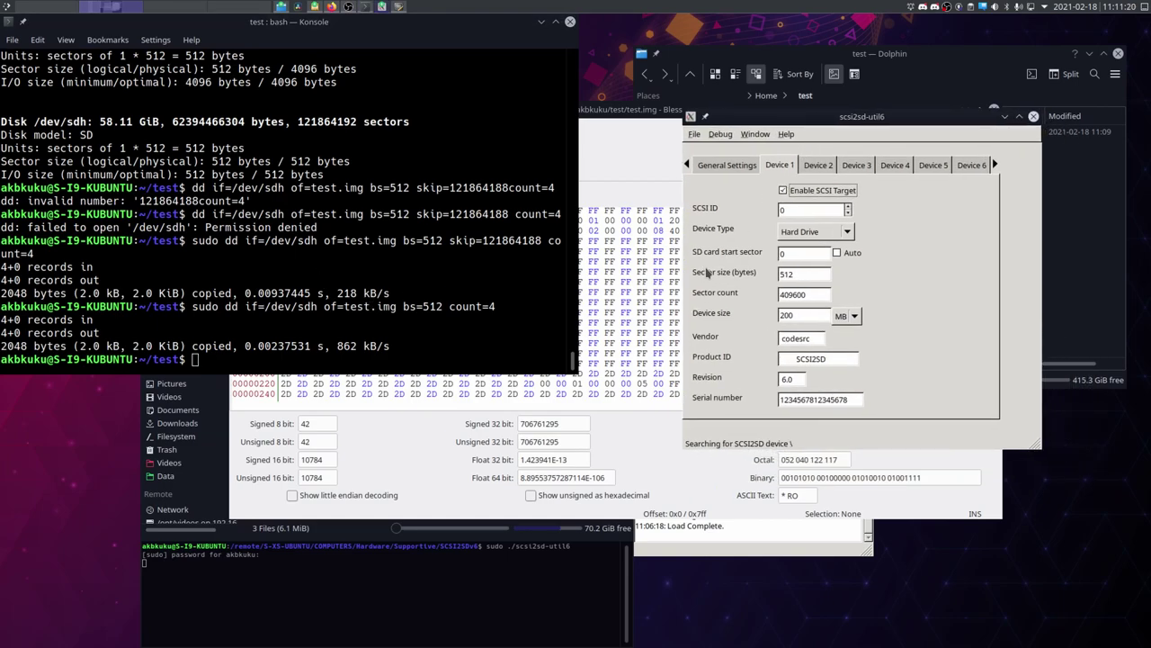
click(659, 142)
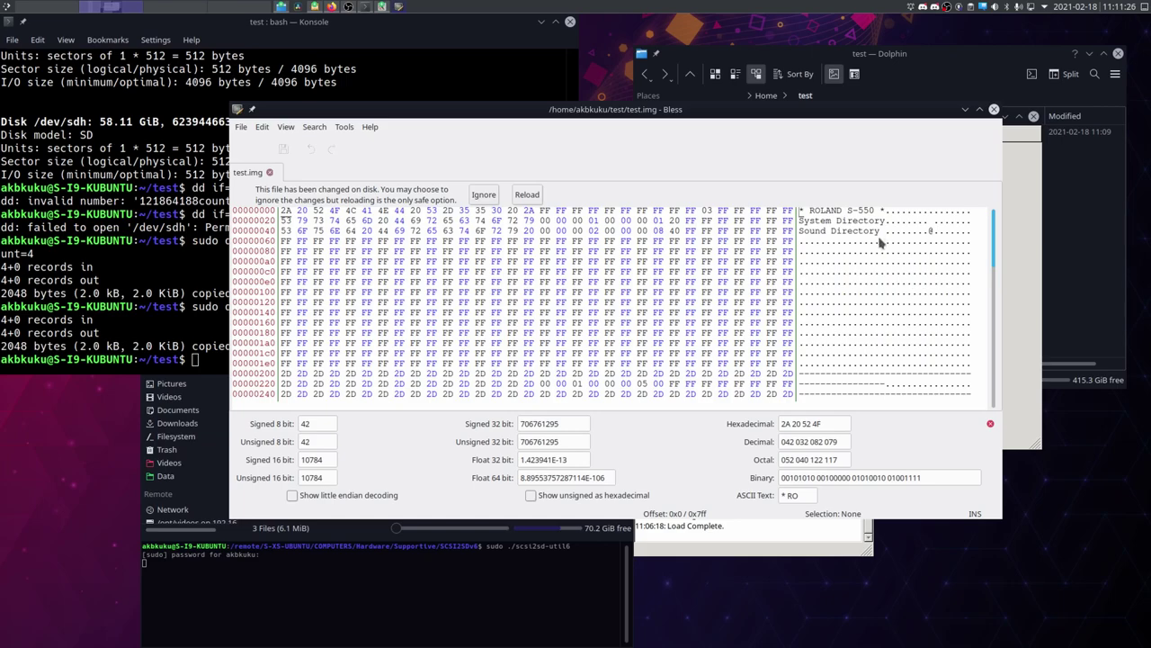
click(1025, 166)
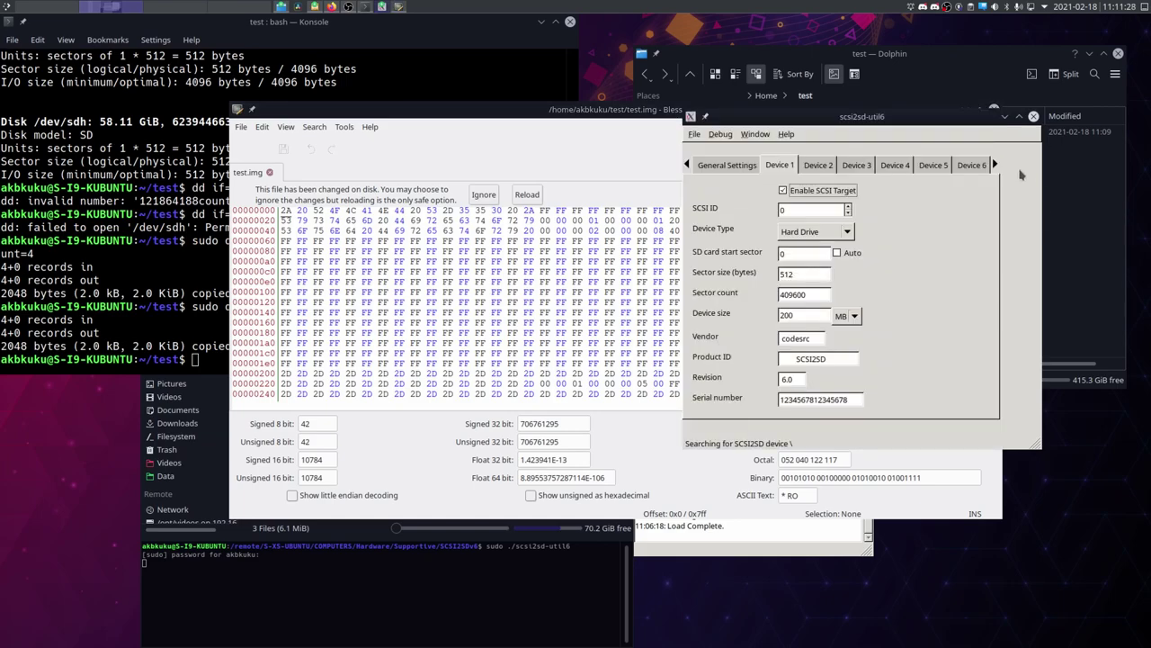
Step: Separate the scsi2sd-util6 and Bless windows, and shrink the Bless window to uncover the terminal's dd commands
drag(819, 116, 900, 56)
drag(704, 115, 652, 194)
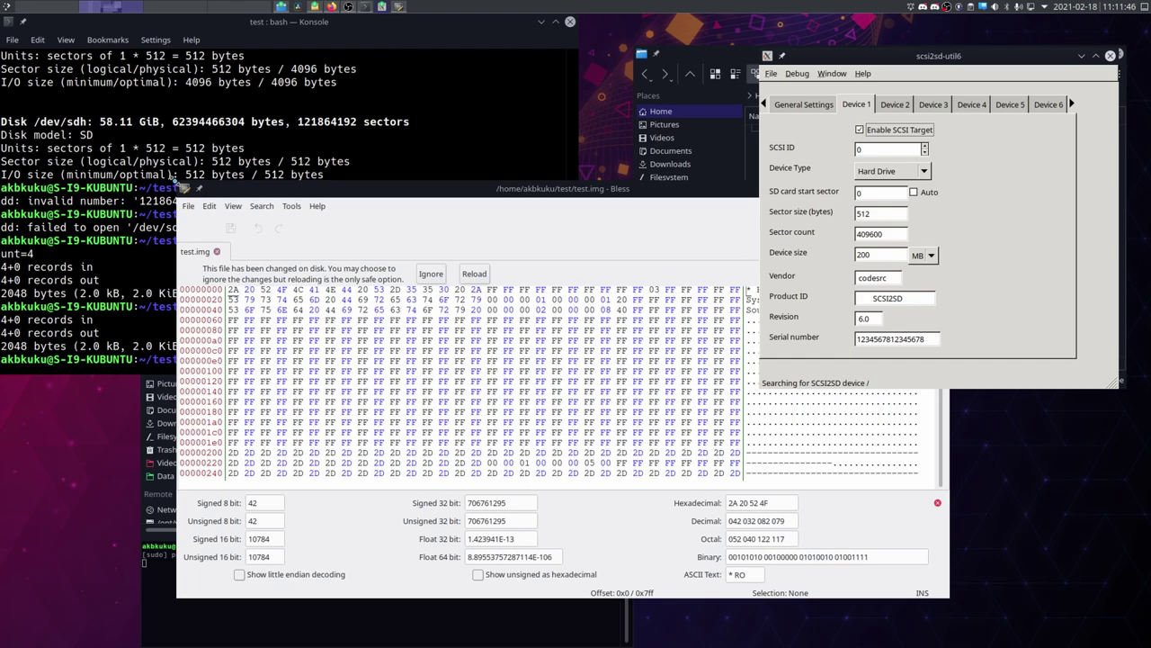
drag(185, 188, 268, 205)
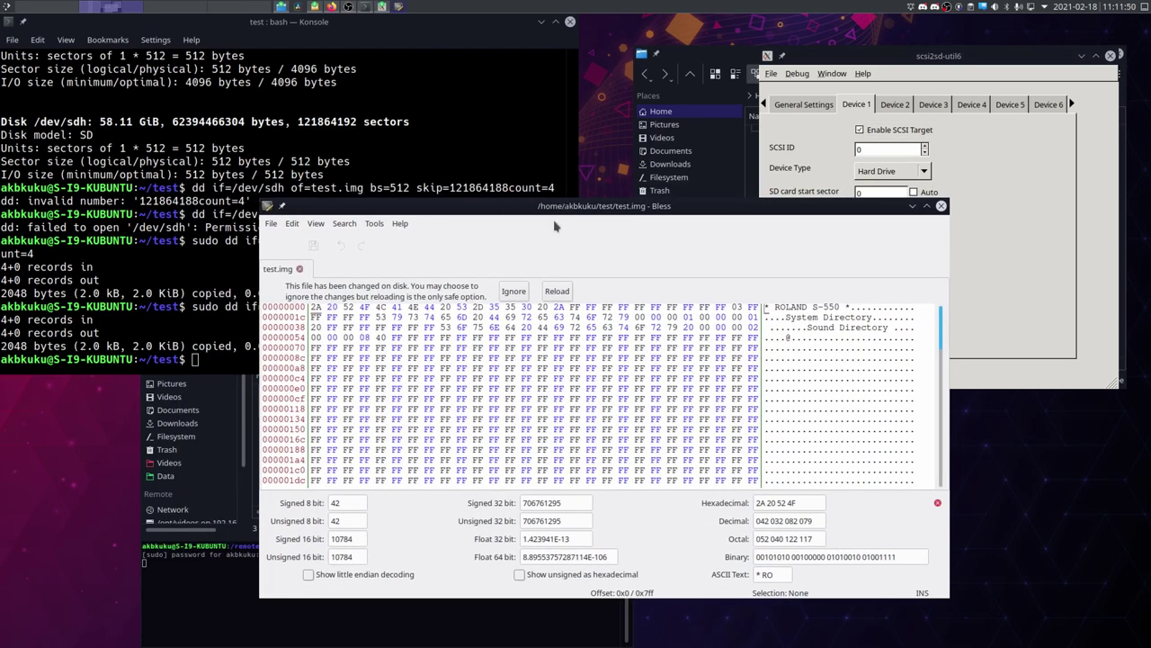
drag(557, 221, 452, 116)
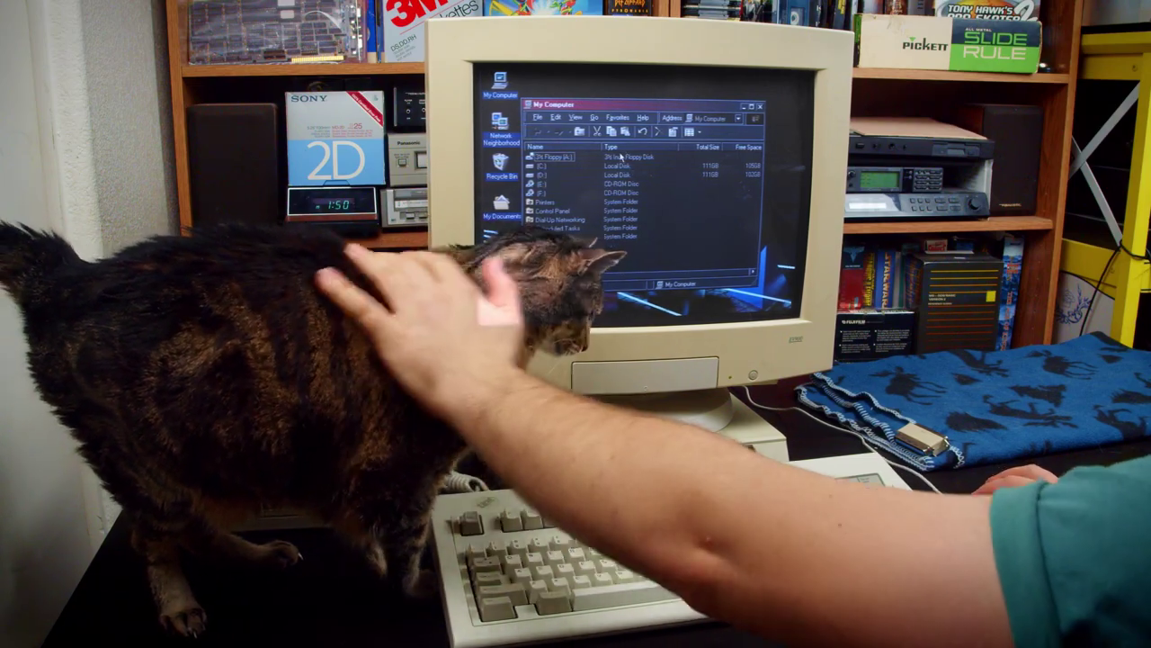
click(536, 137)
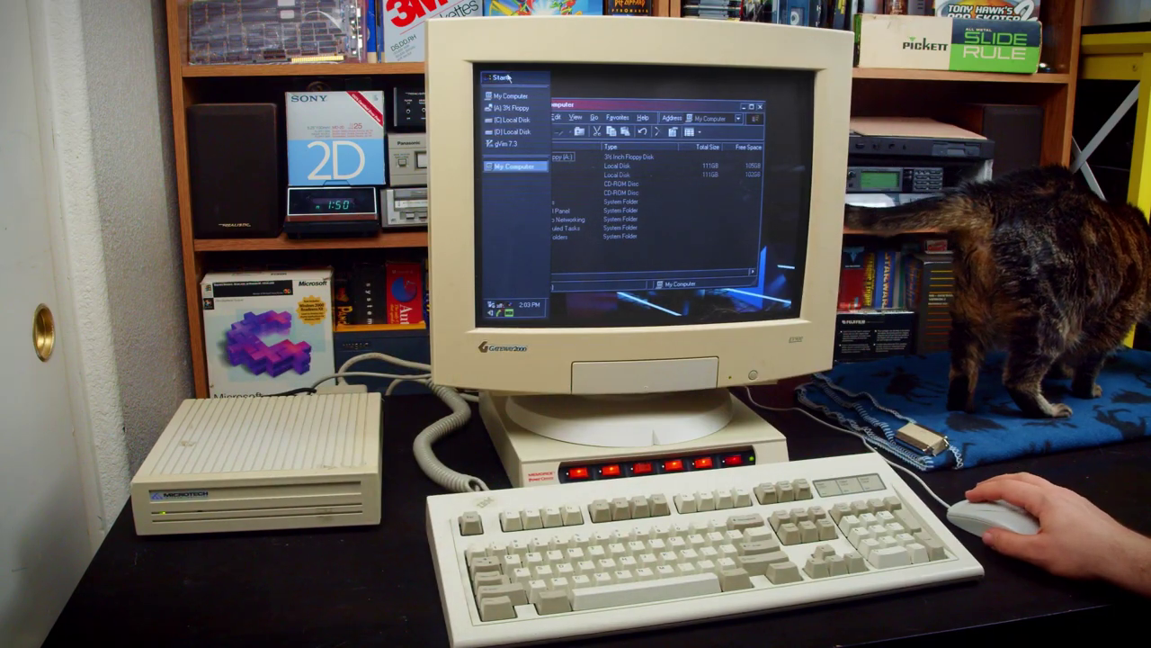
click(560, 274)
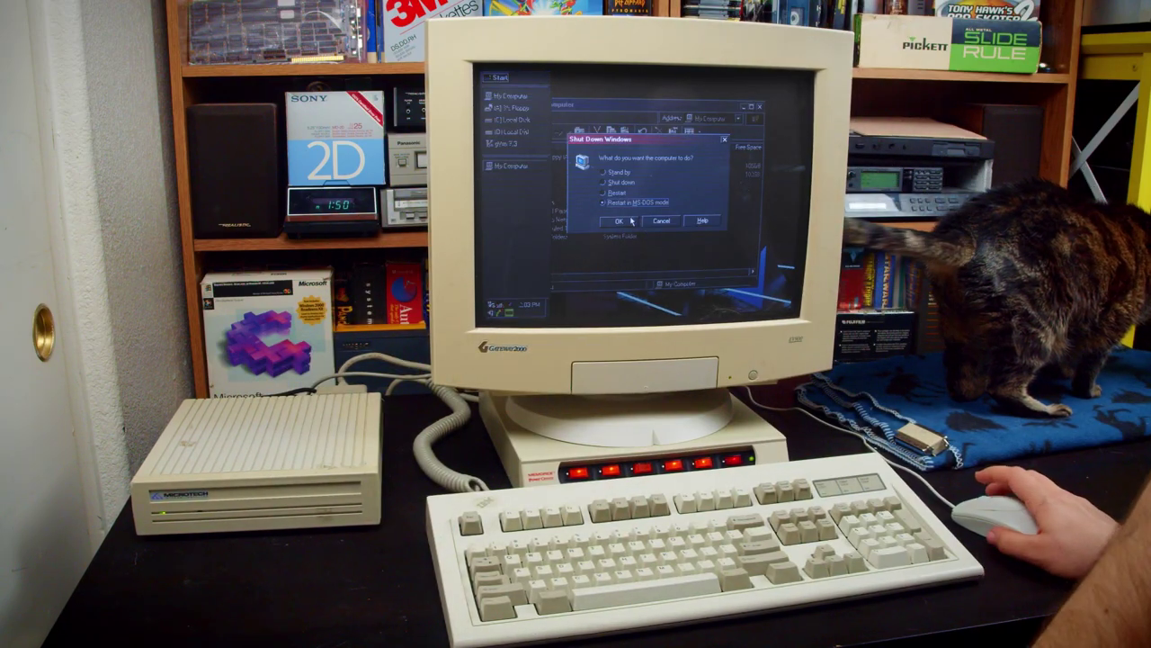
click(630, 220)
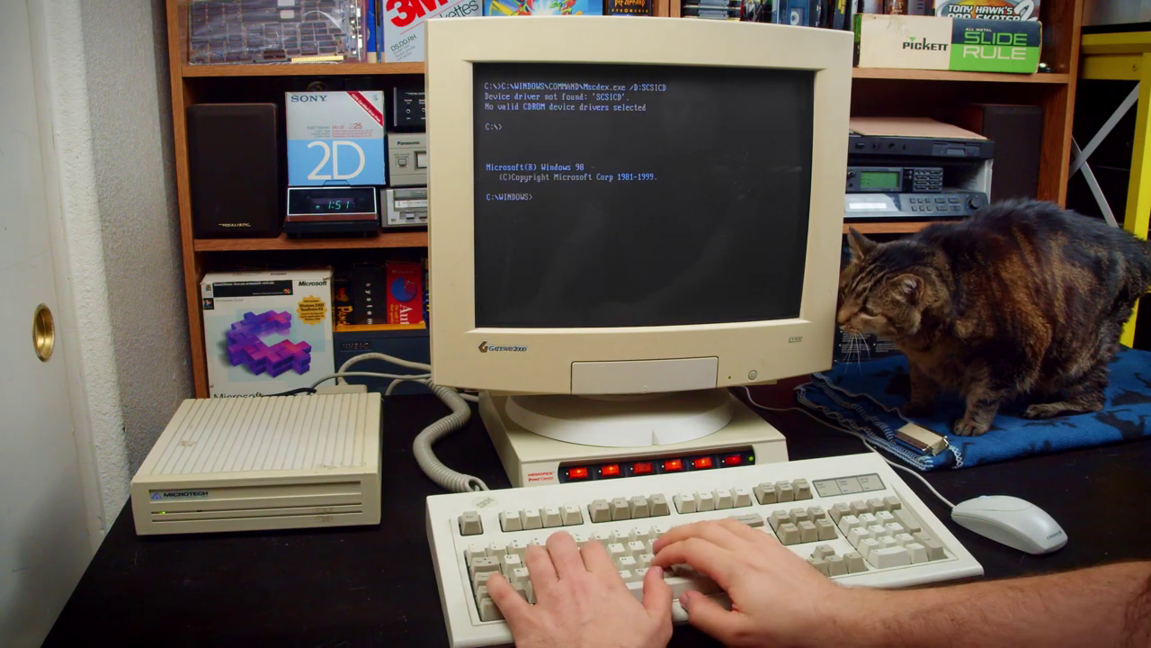
text(isk)
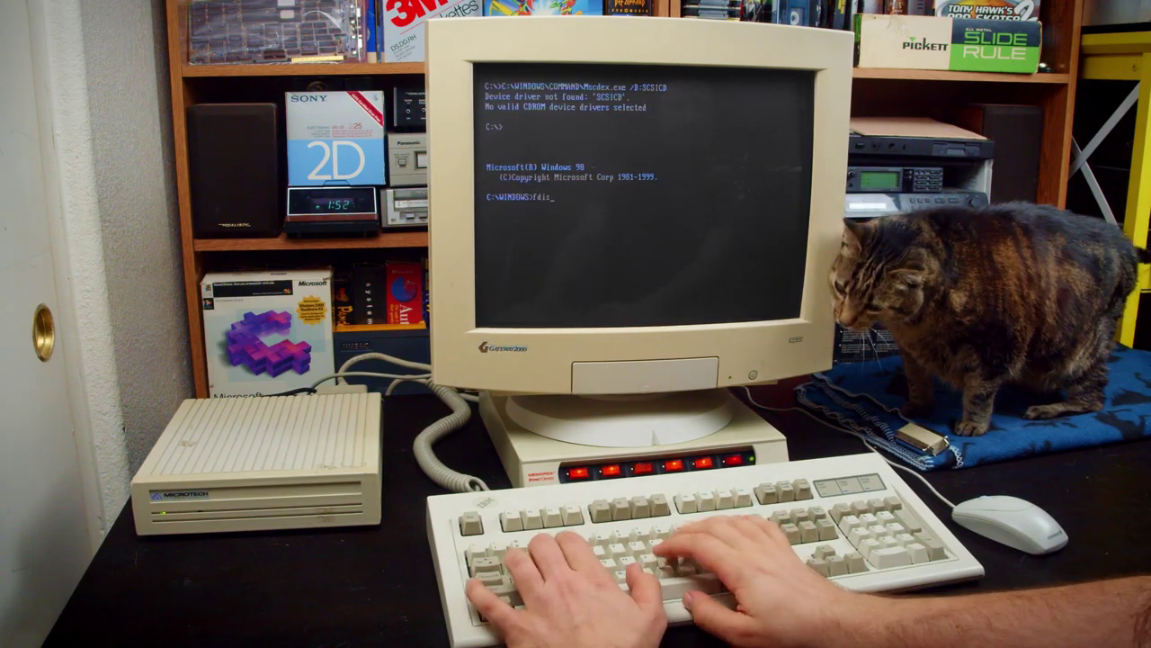
key(Return)
key(Return)
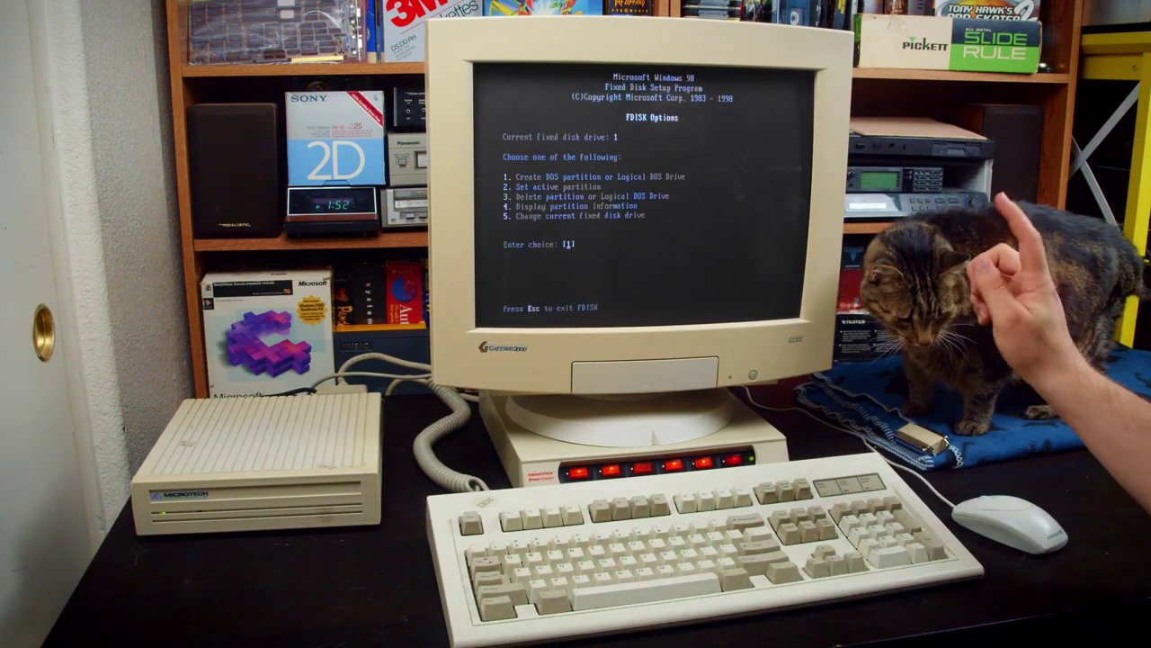
text(5)
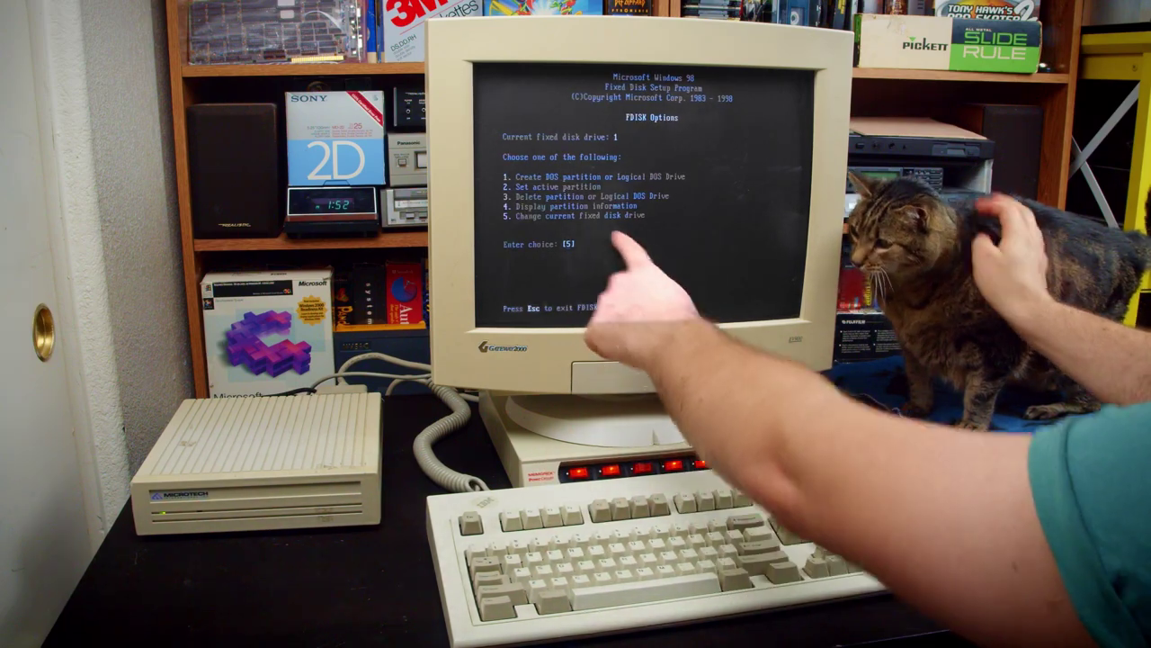
key(Return)
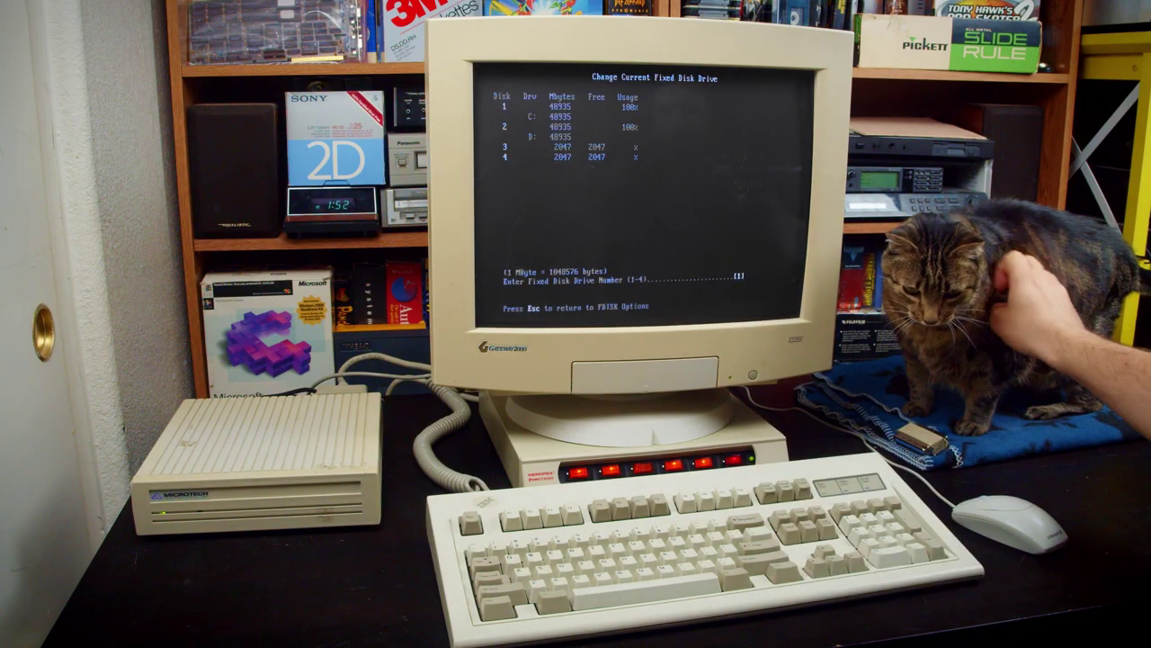
Step: Make fixed disk 3 the current drive in FDISK and display its partition information
text(3)
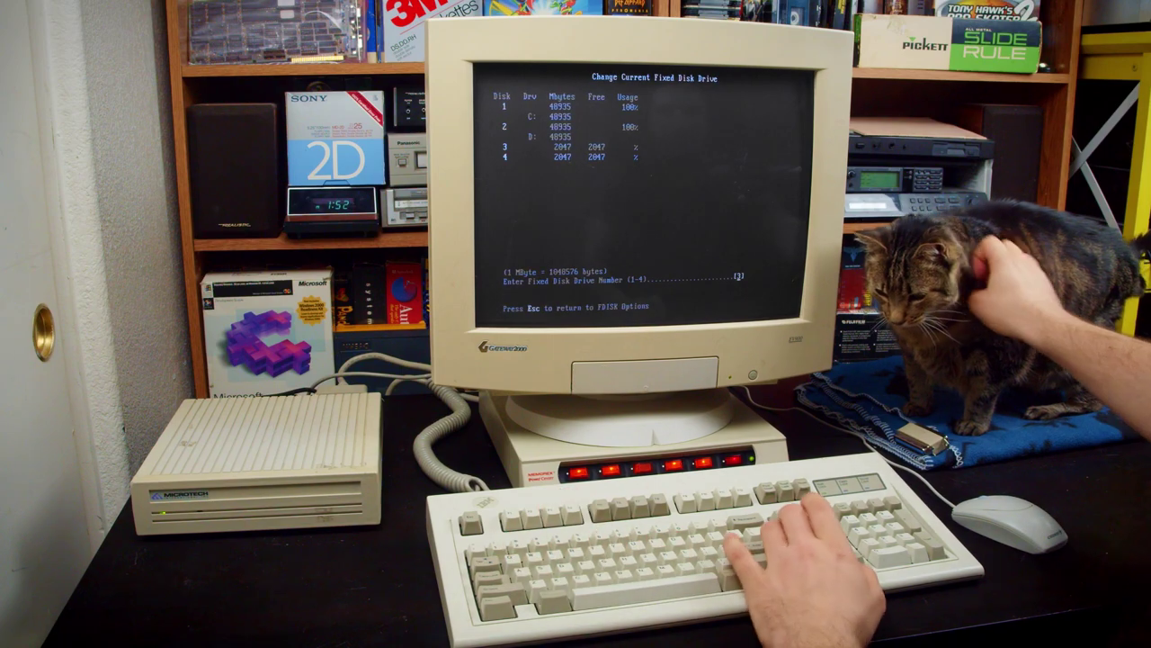
key(Return)
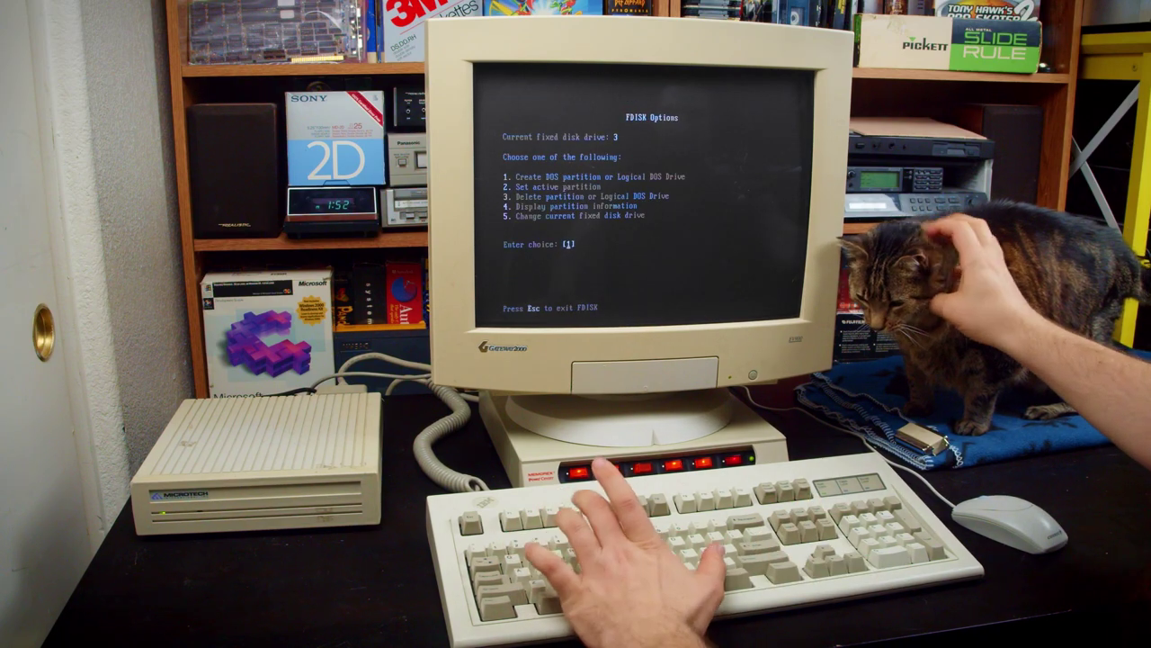
text(4)
key(Return)
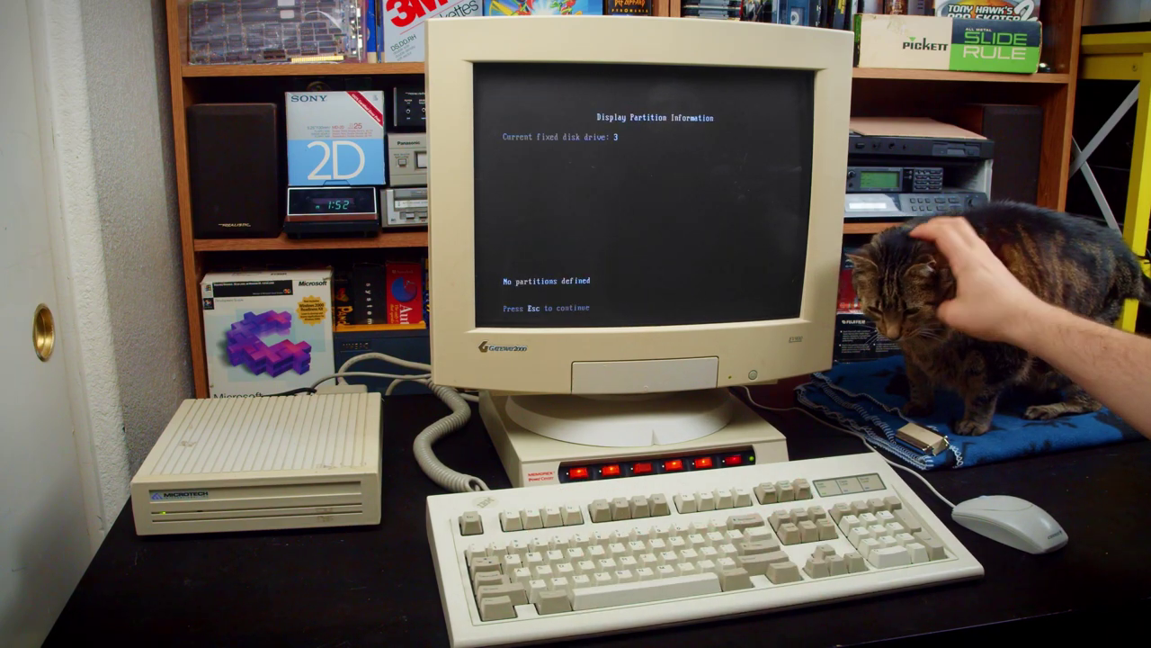
key(Escape)
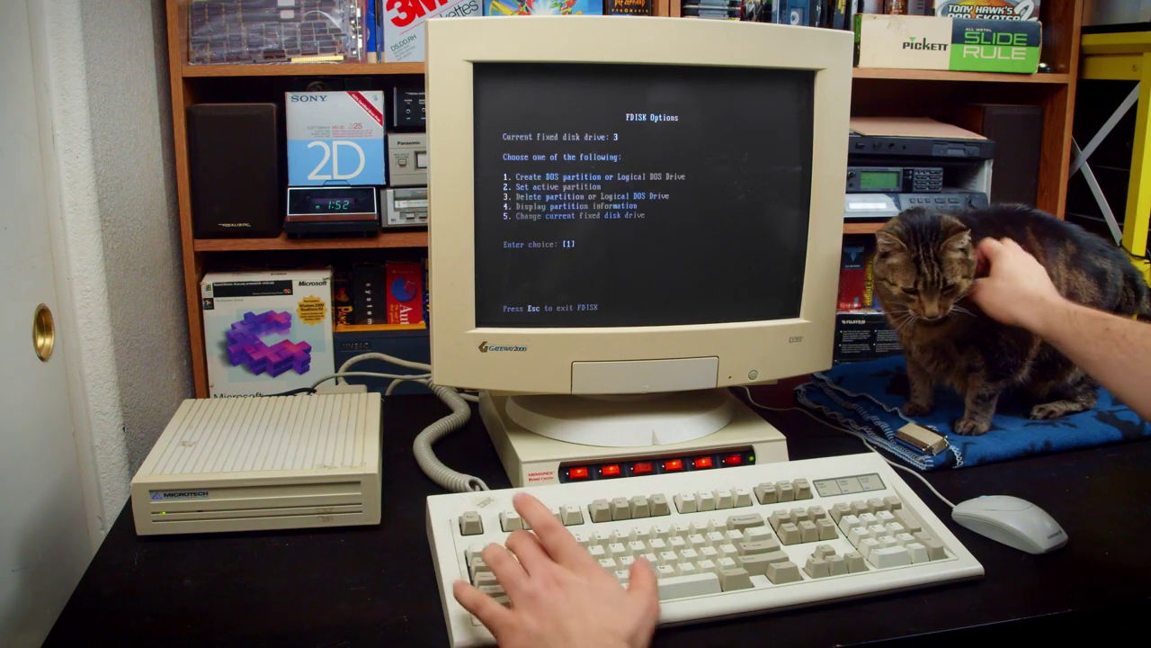
Step: Create a primary DOS partition of the maximum available size on fixed disk 3 and display the disk's partition information
key(Return)
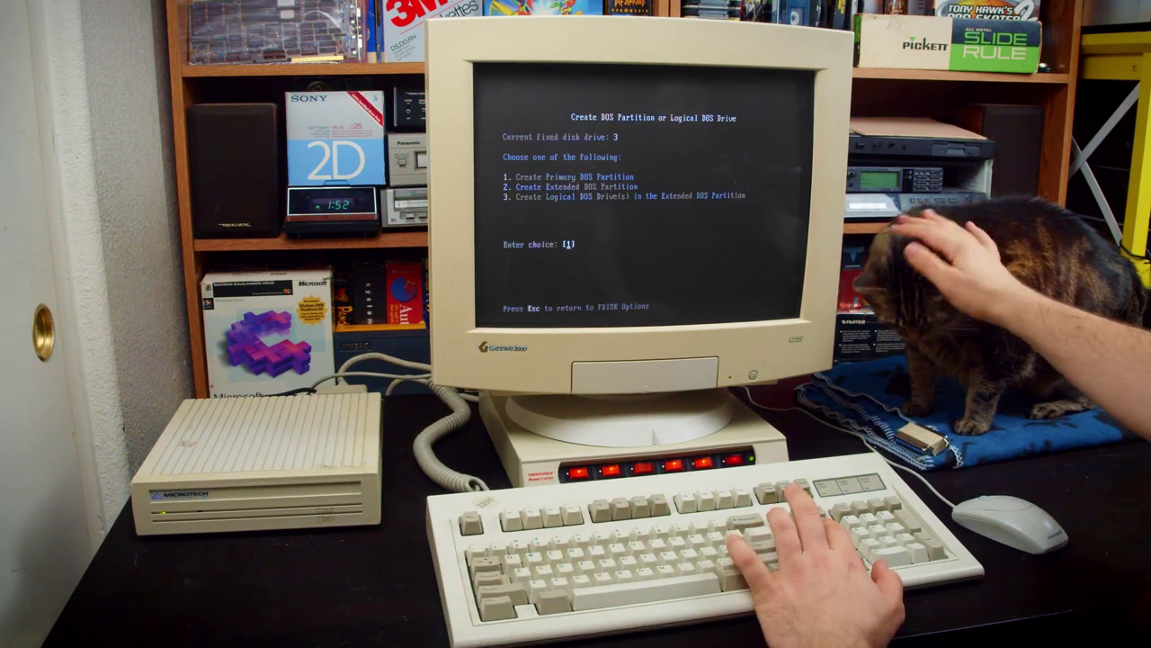
key(Return)
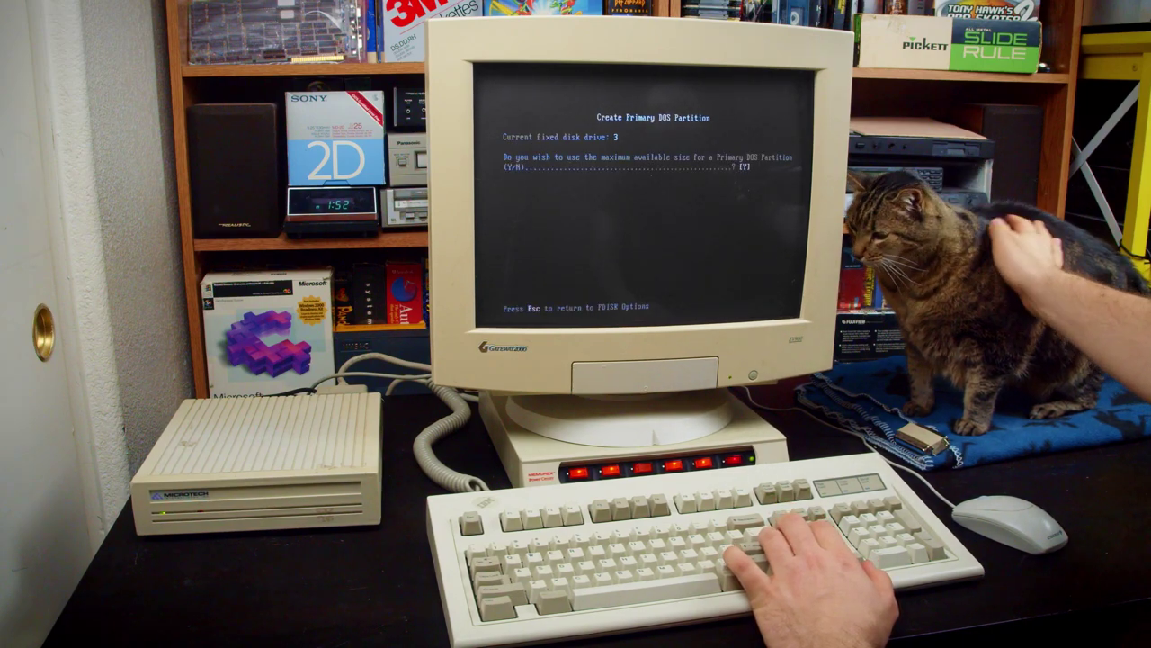
key(Return)
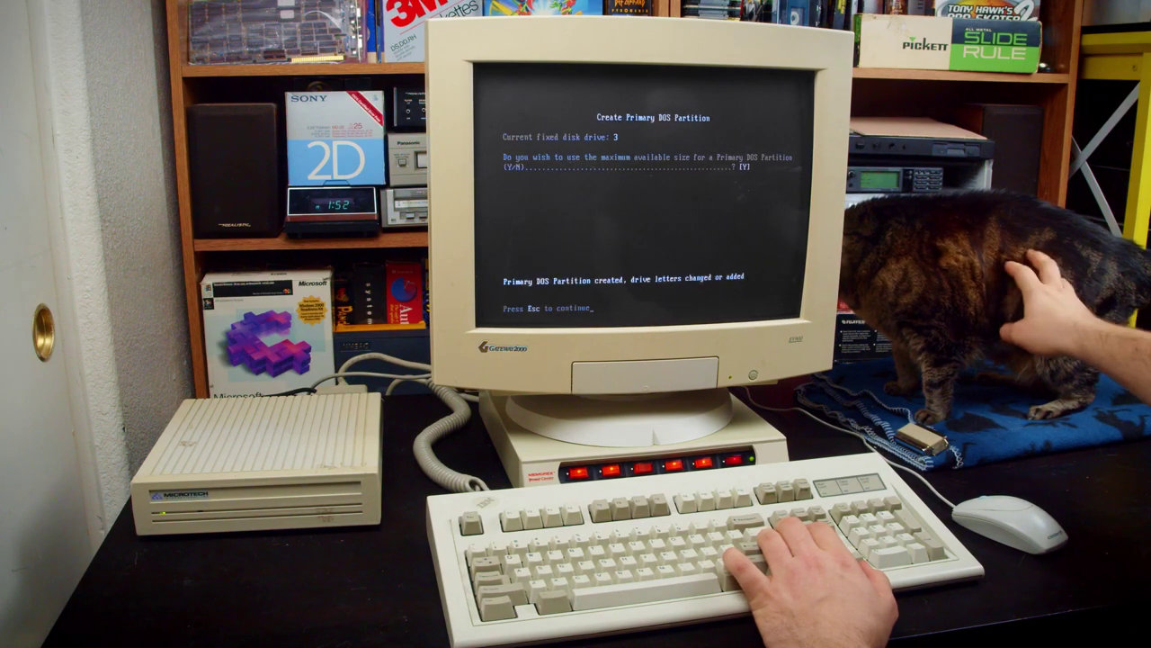
key(Escape)
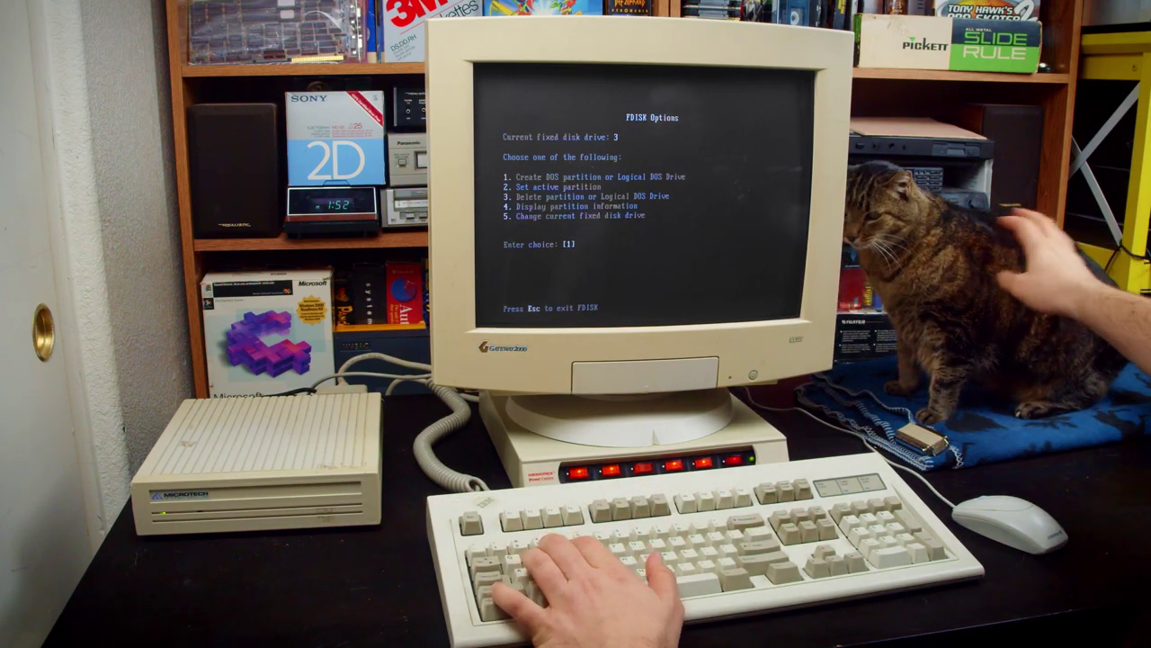
text(4)
key(Return)
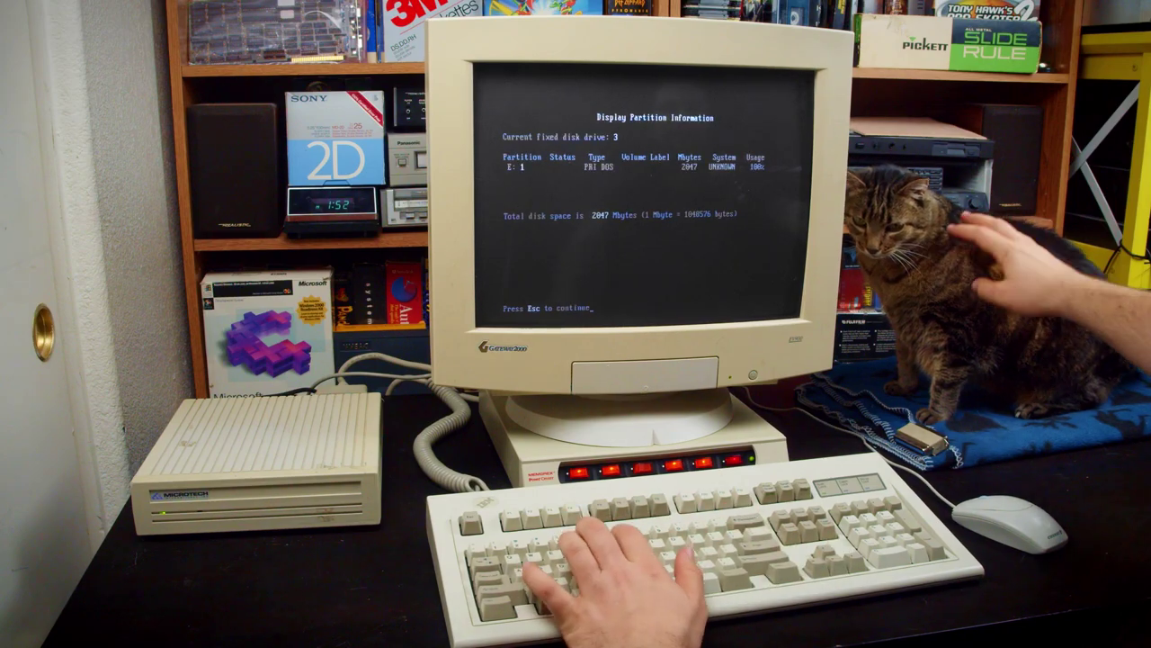
key(Escape)
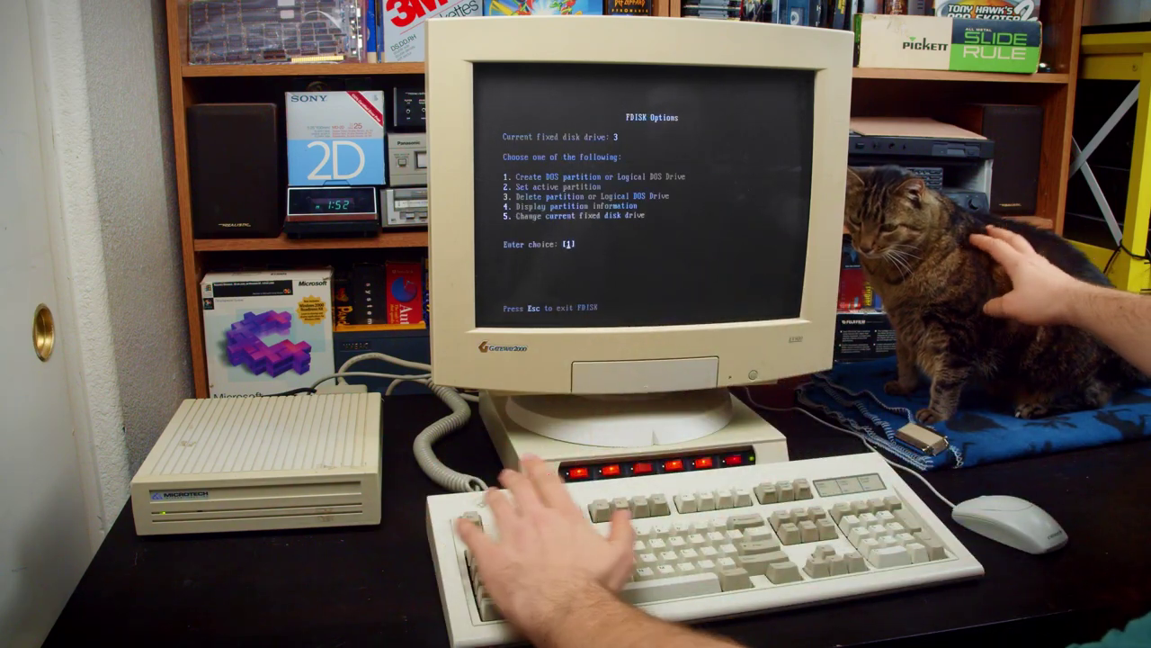
Step: Switch FDISK to fixed disk 4 and create a primary DOS partition of the maximum available size
text(5)
key(Return)
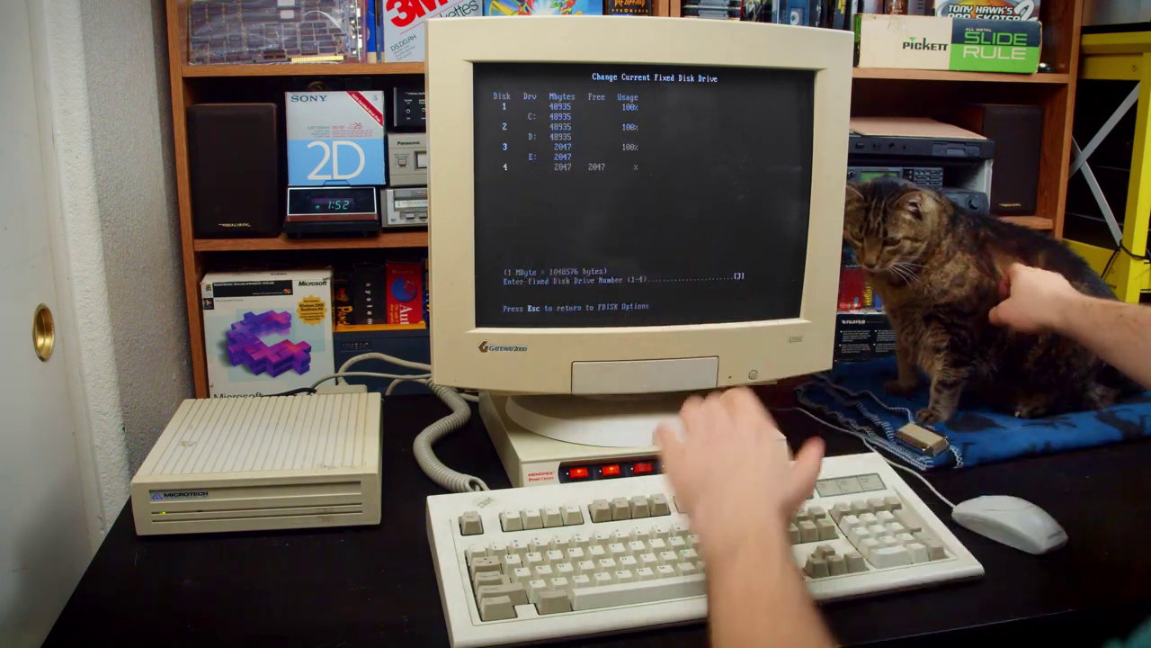
text(4)
key(Return)
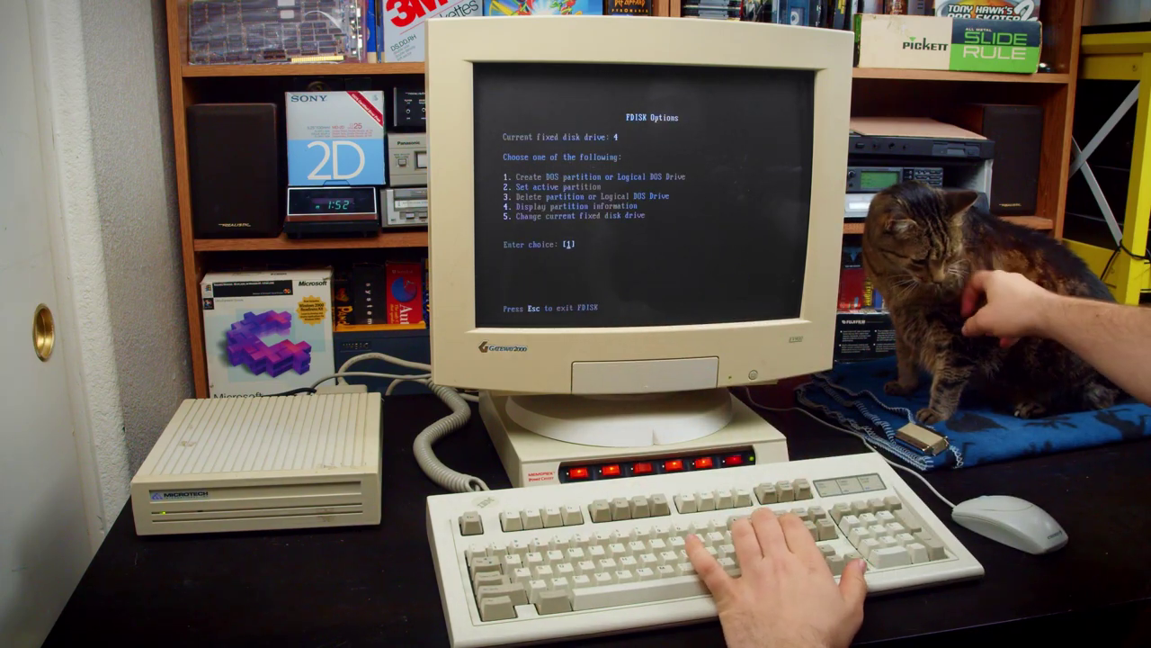
key(Return)
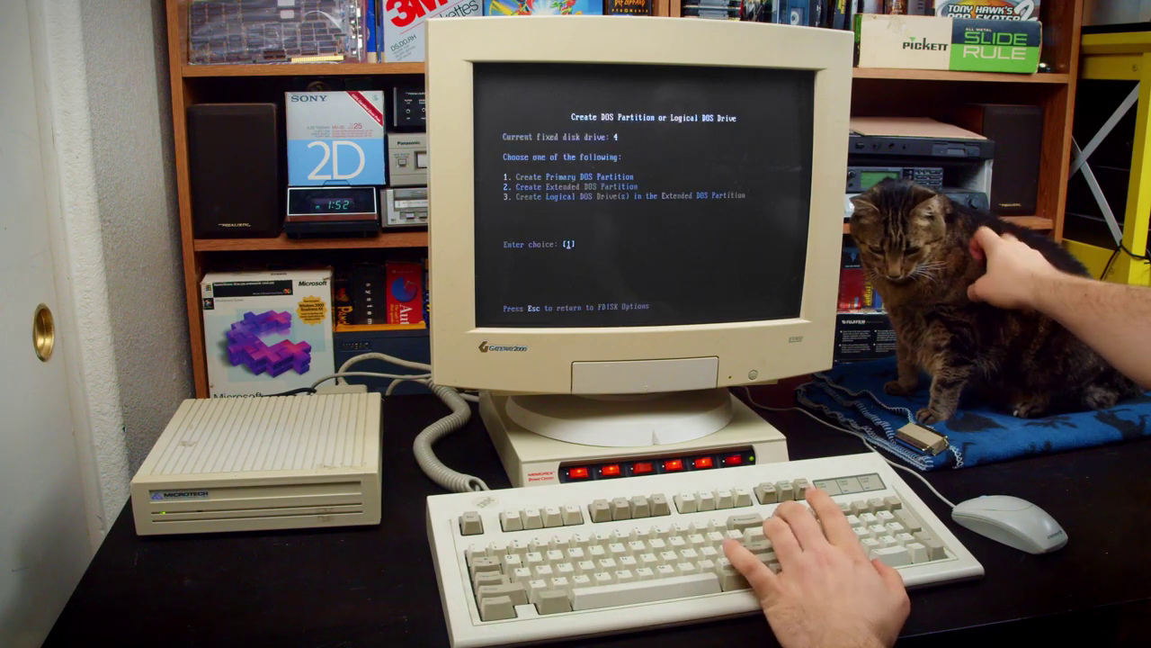
key(Return)
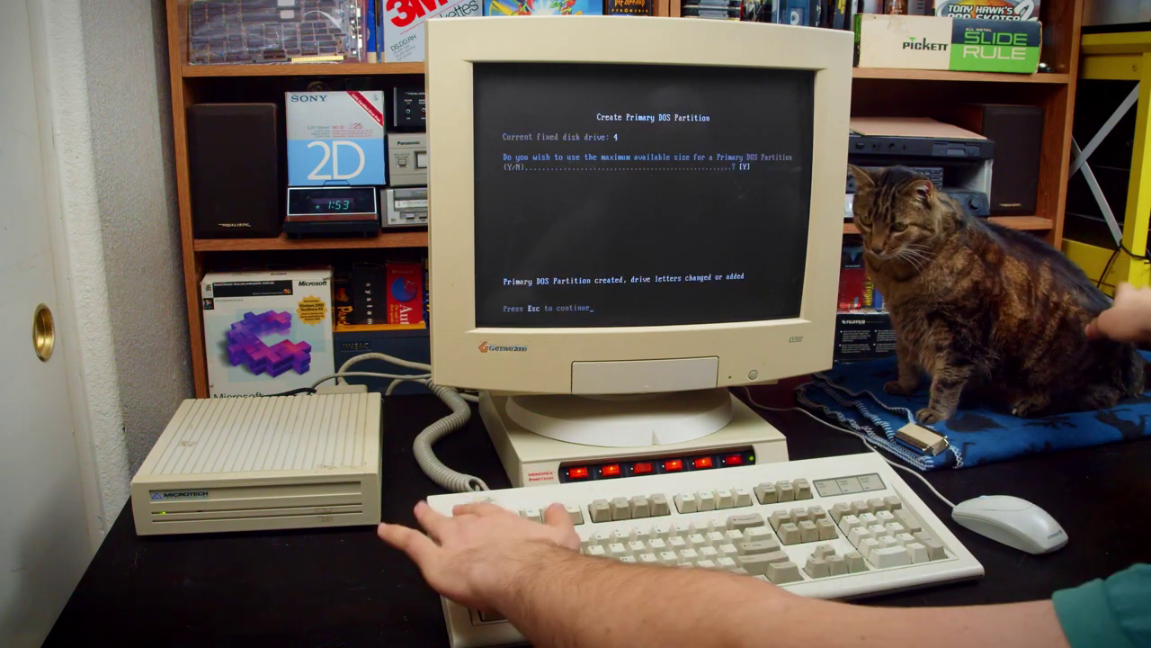
Step: Display the partition information of fixed disk 4 and exit FDISK to the DOS prompt
key(Escape)
text(4)
key(Return)
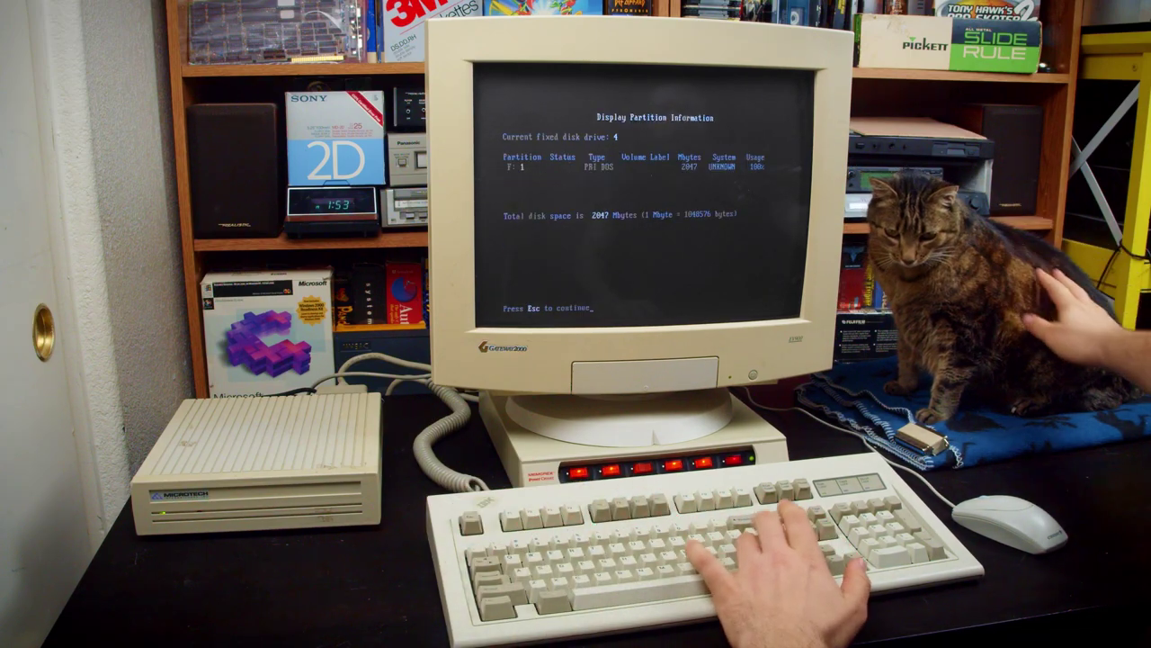
key(Escape)
key(Escape)
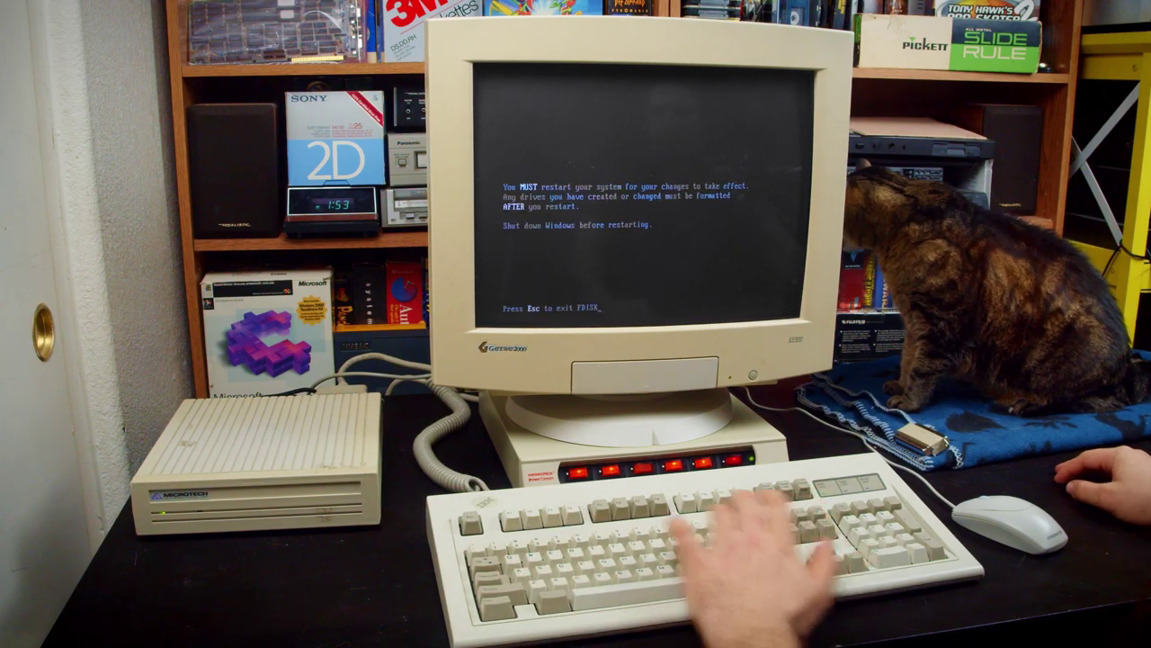
key(Escape)
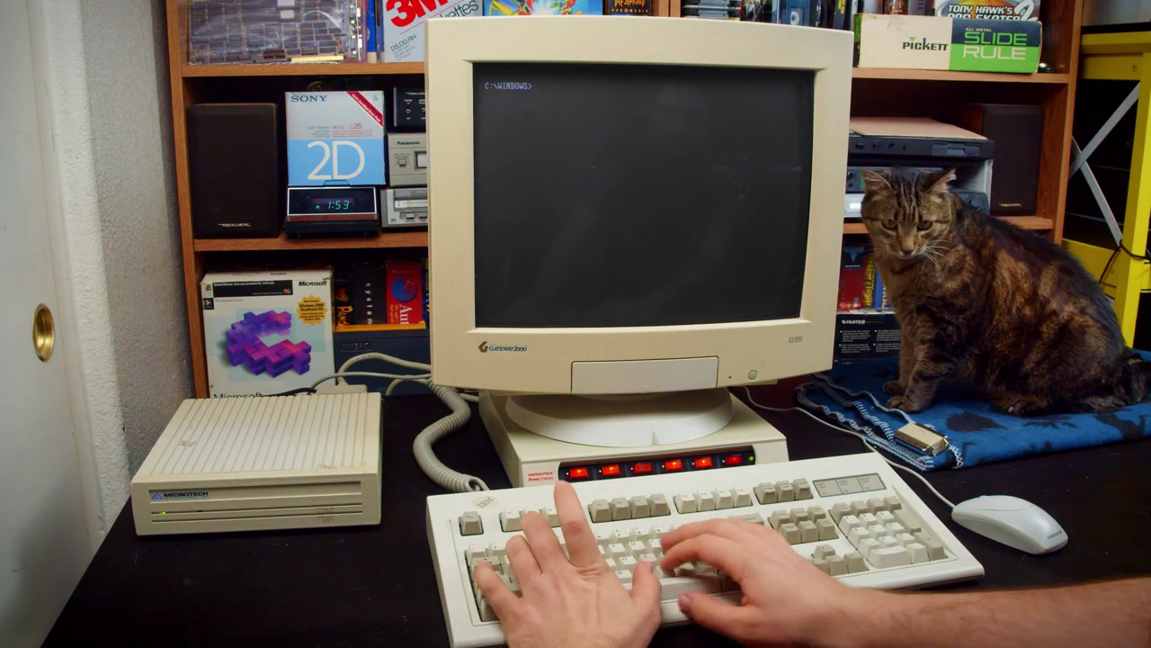
Step: Start Windows with the win command and restart the computer from the fatal exception screen
key(ctrl+alt+Delete)
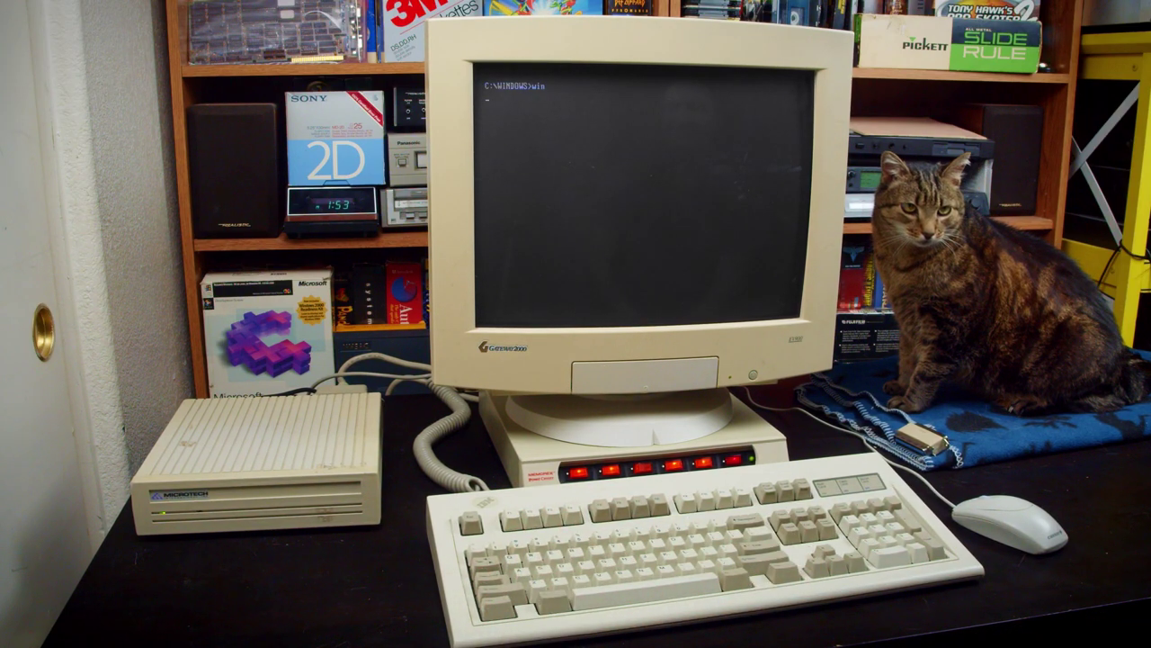
key(Return)
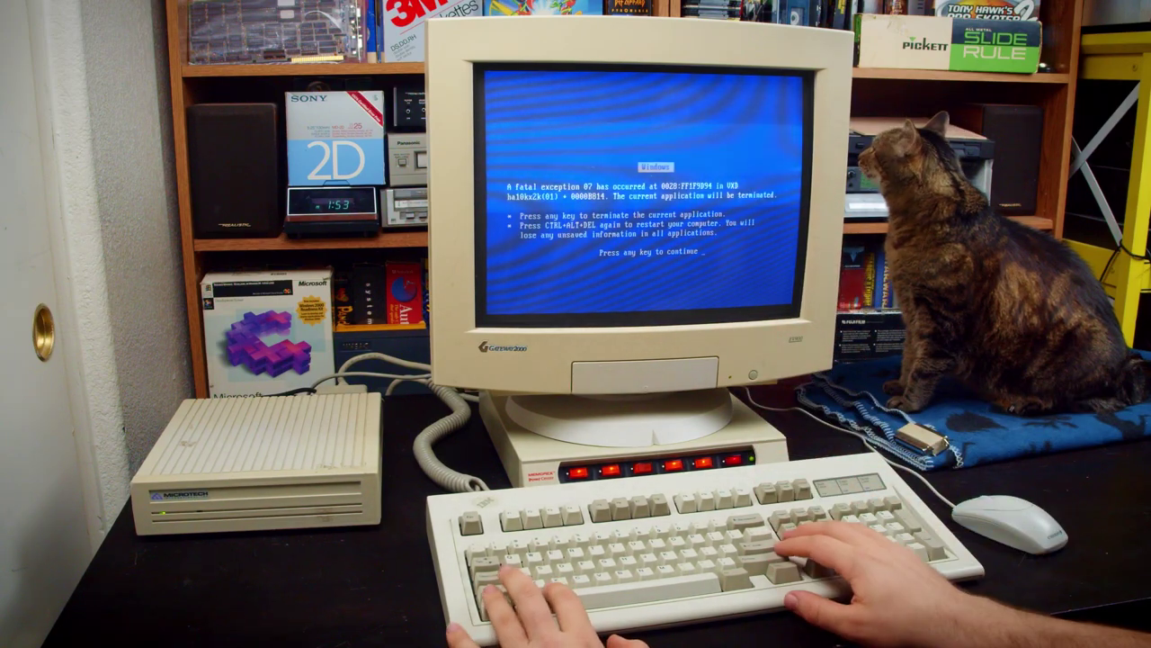
key(ctrl+alt+Delete)
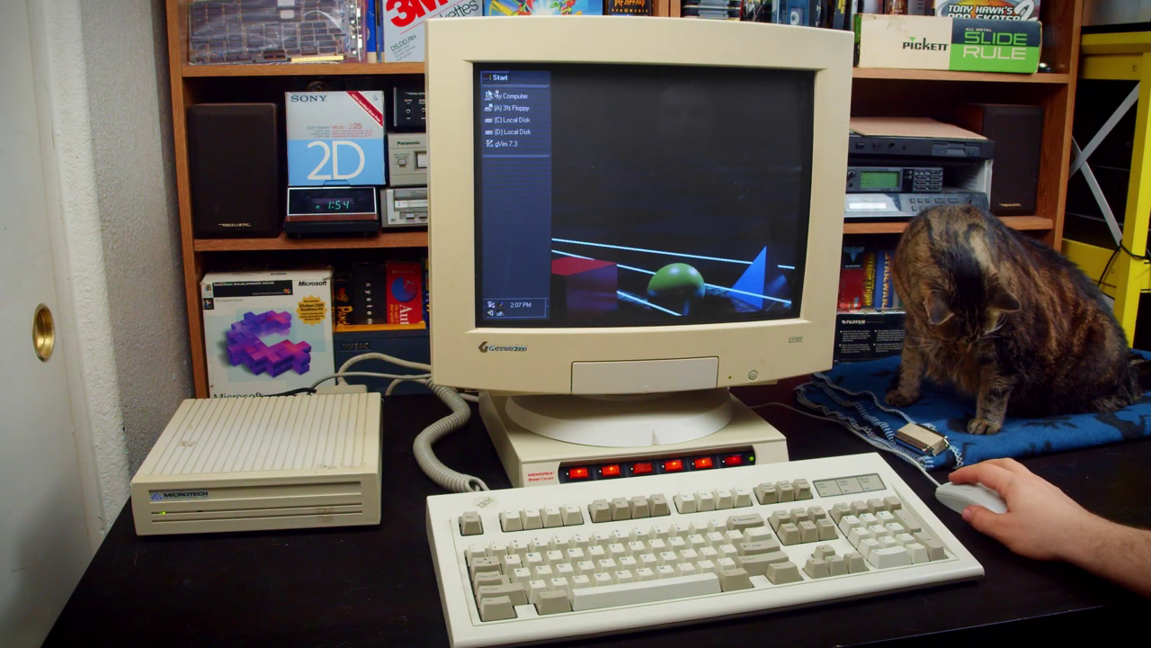
Step: Open My Computer and bring up the Format dialog for drive E:
click(508, 95)
drag(641, 107, 650, 99)
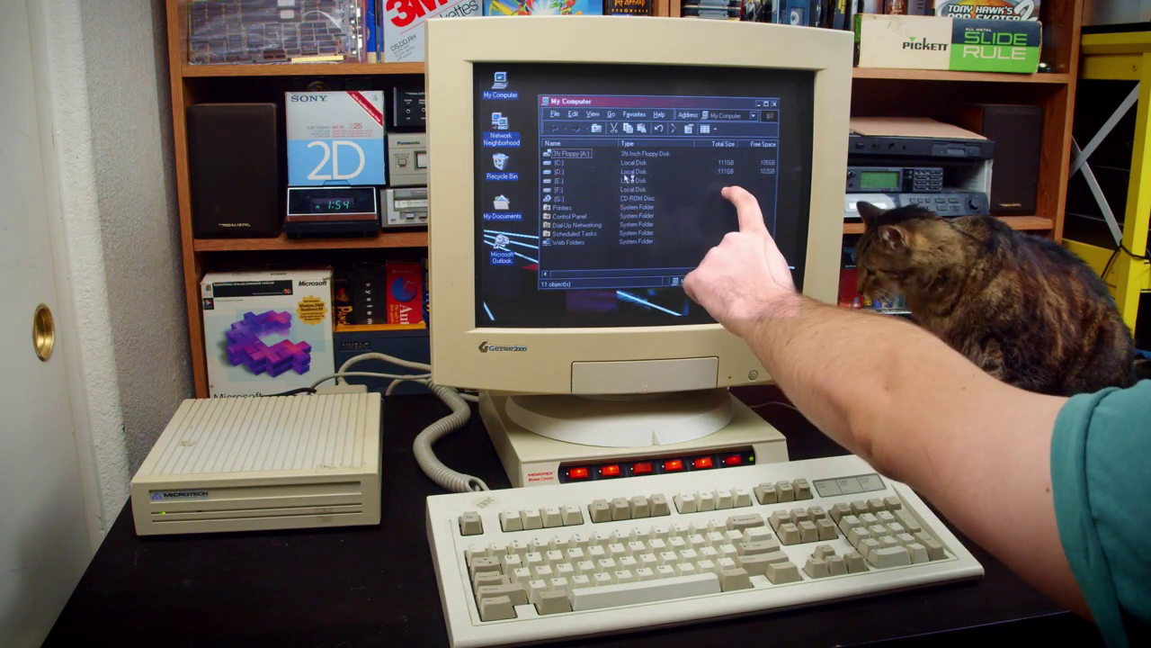
right_click(553, 182)
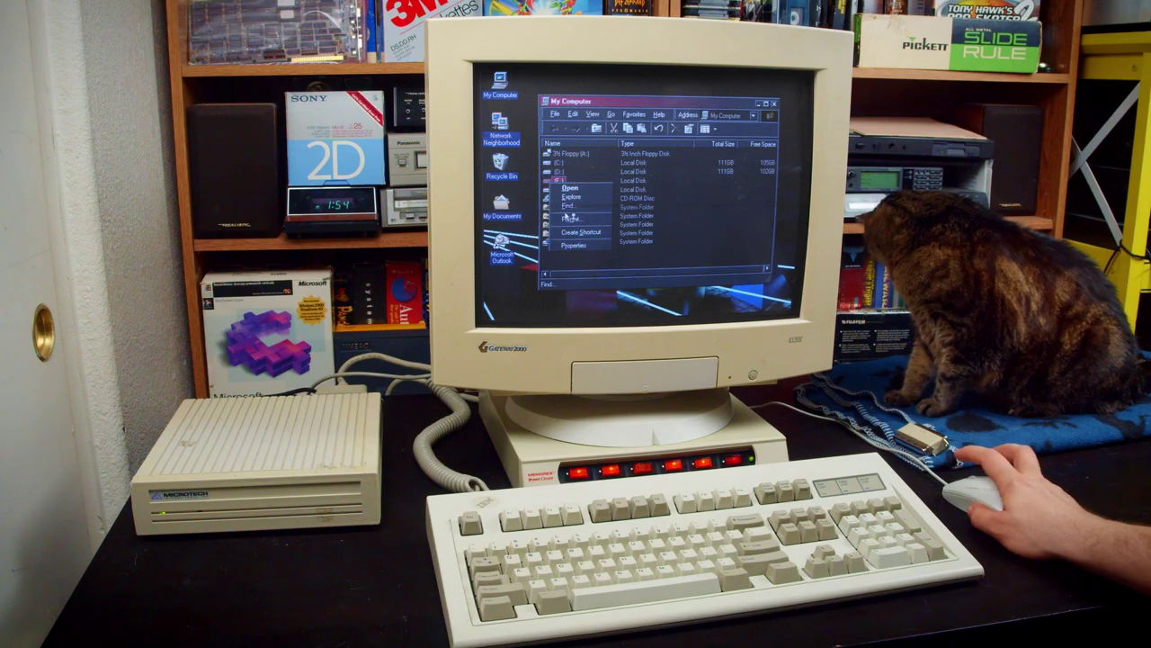
click(568, 219)
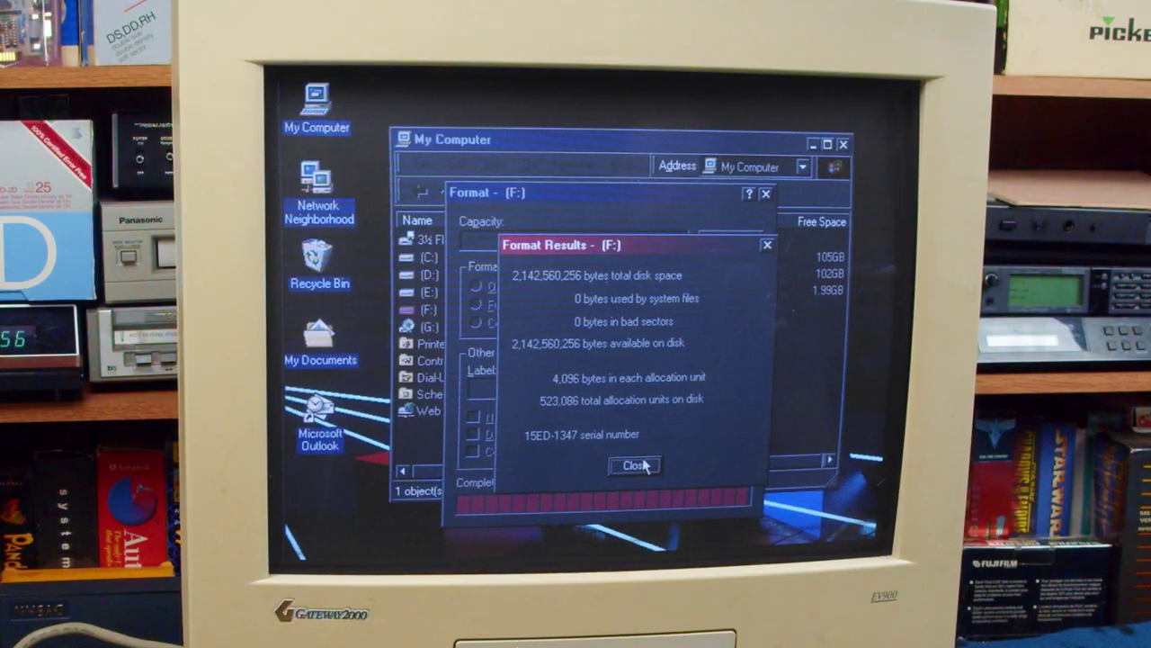
Step: Acknowledge the format results and ScanDisk advice for drive F: and close the Format dialog
key(Return)
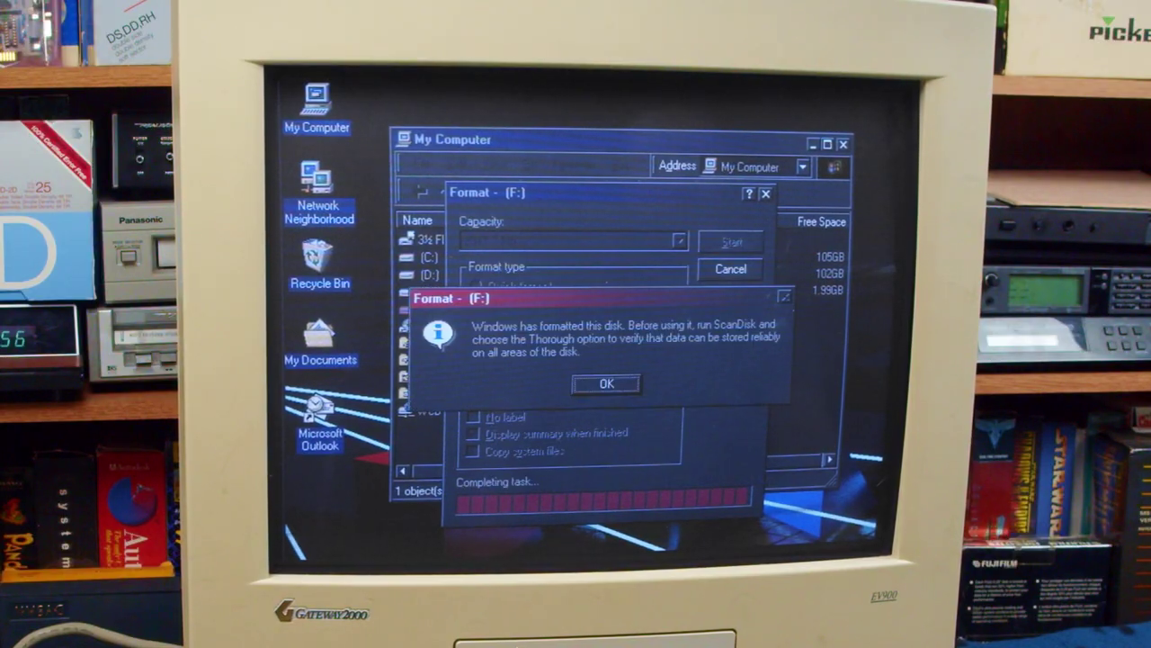
click(605, 385)
key(F1)
click(838, 114)
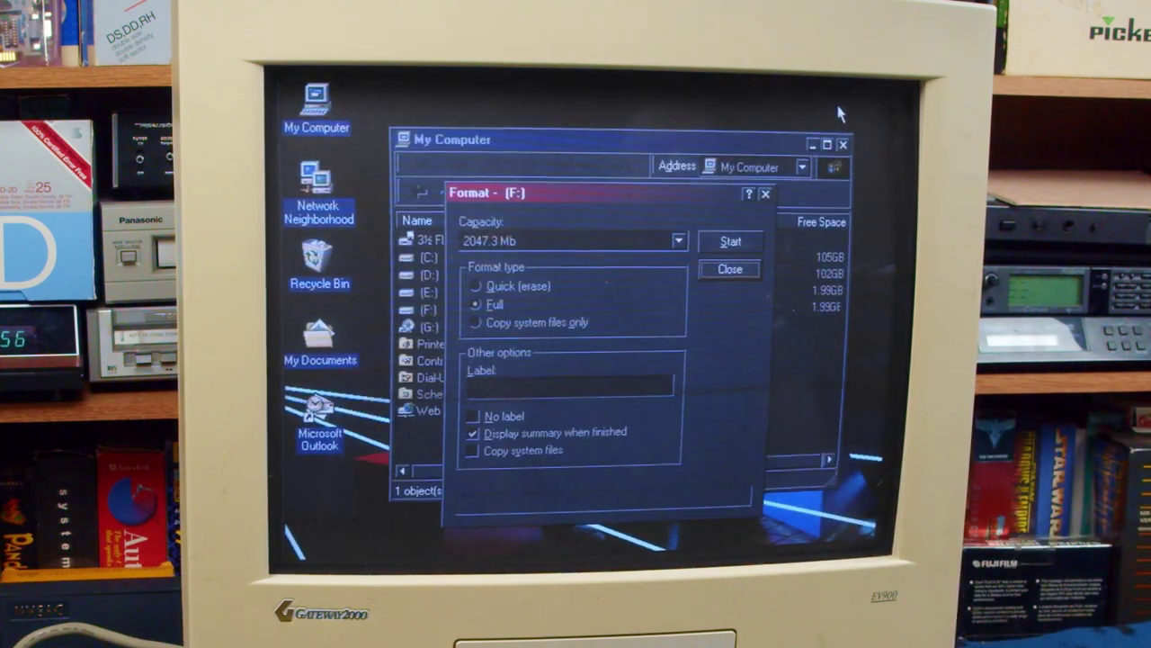
click(738, 270)
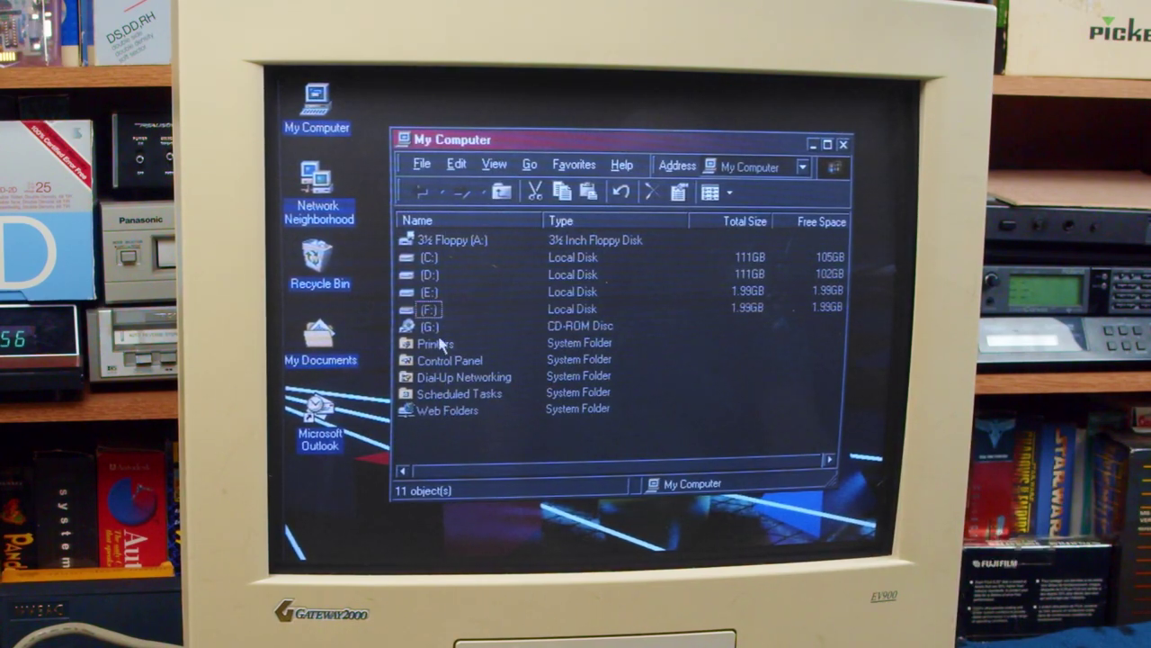
Step: Create a text document named Test File on drive E: and open it in Notepad
double_click(412, 291)
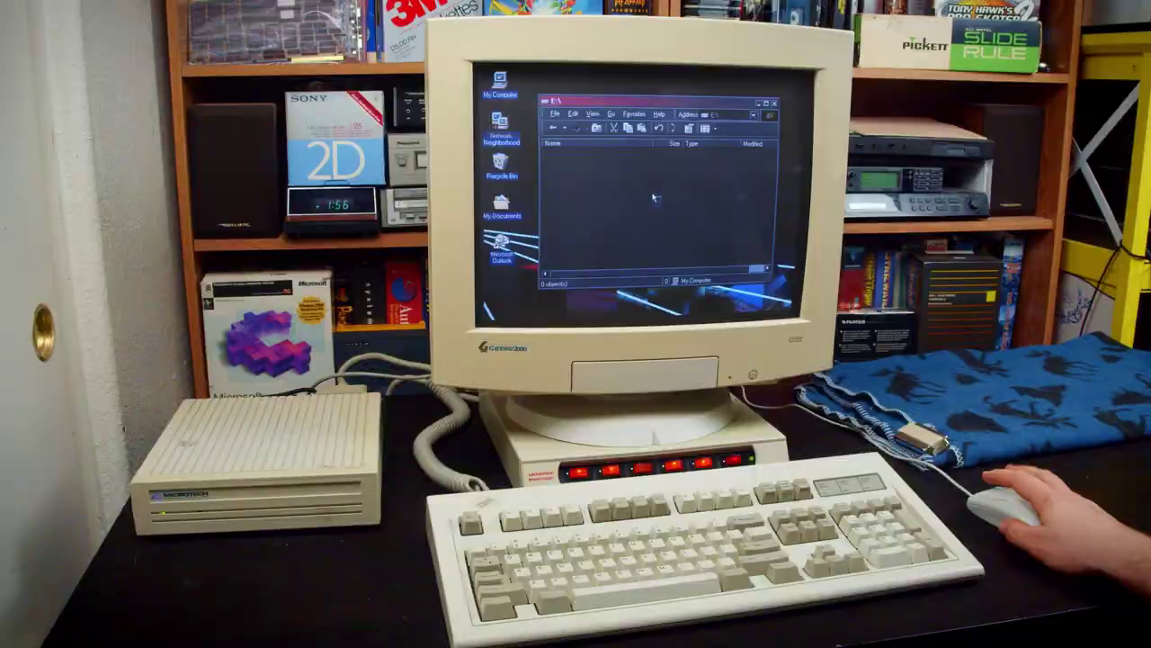
right_click(612, 317)
mouse_move(670, 279)
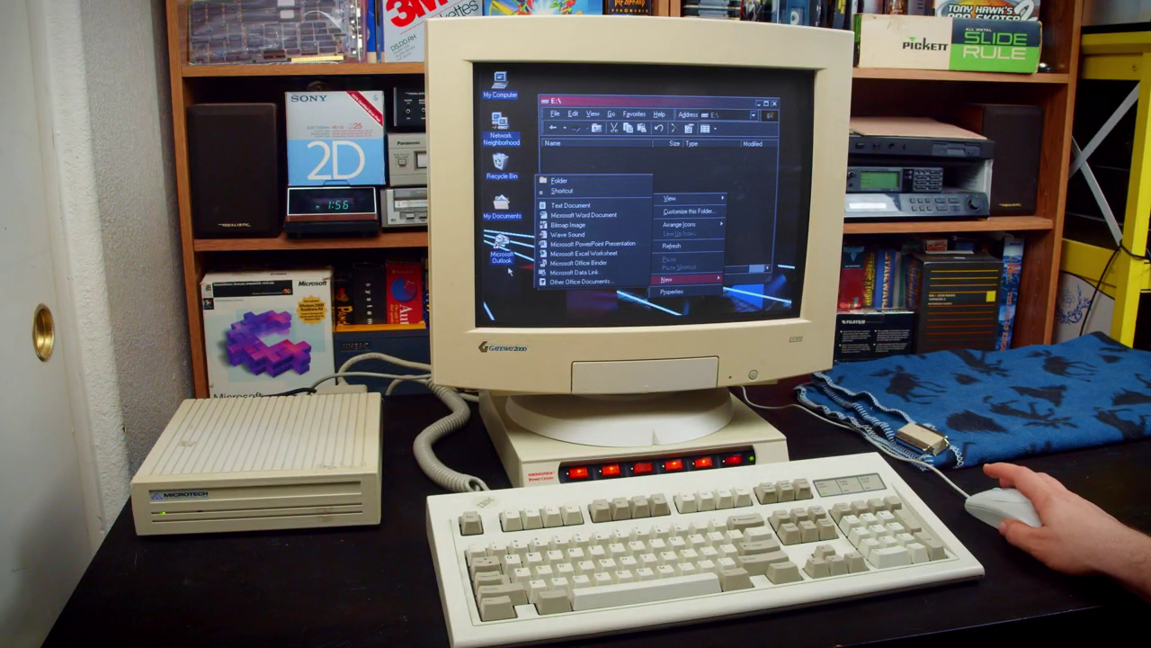
click(572, 205)
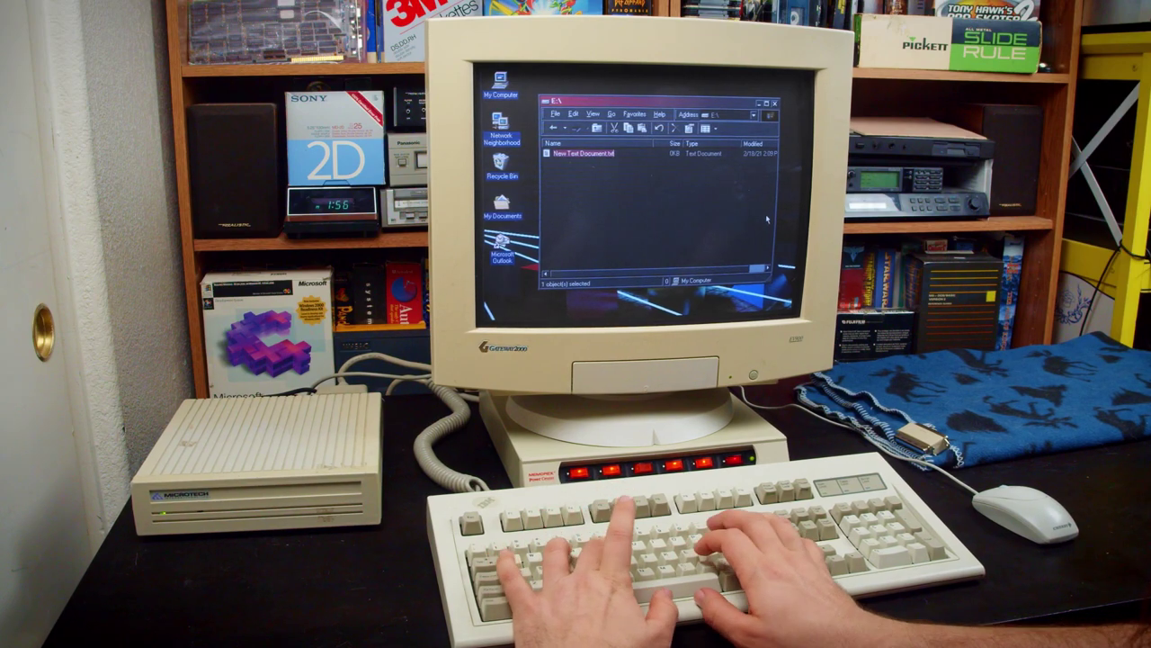
text(Test File)
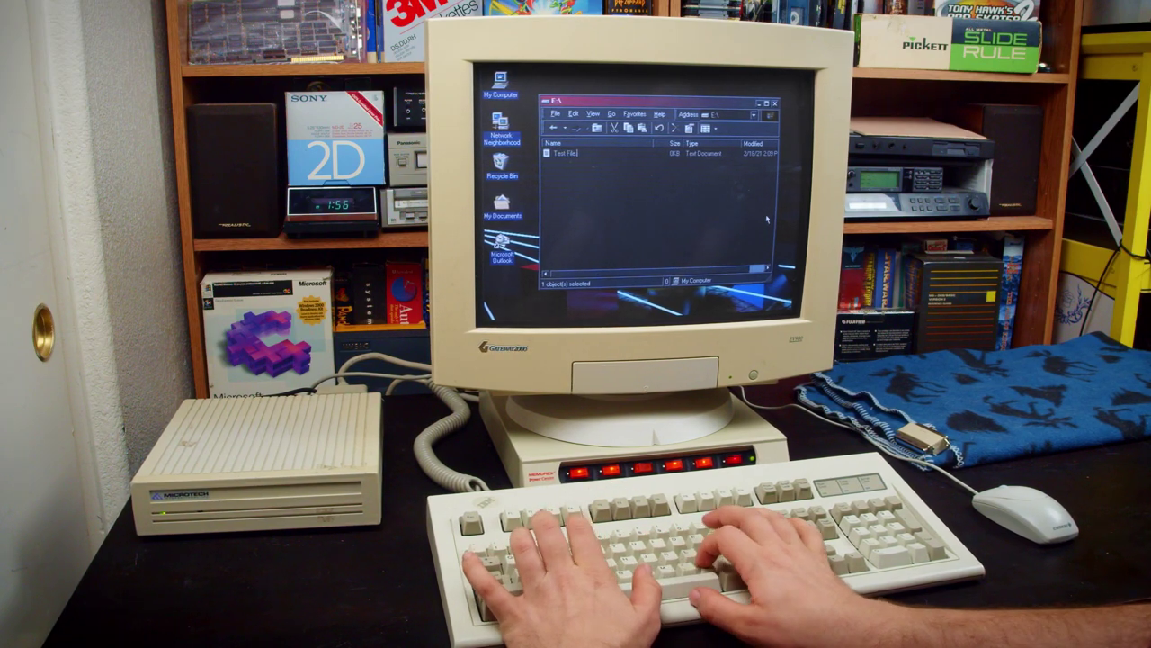
key(Return)
key(Return)
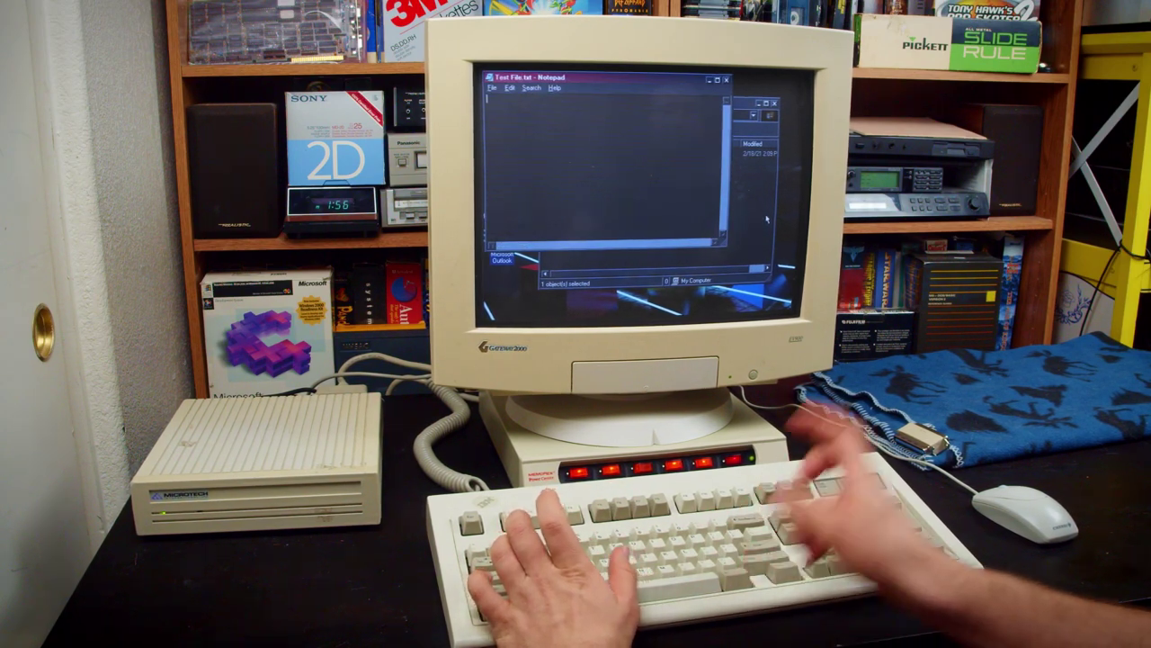
Step: Enter the line "Here is some text" in Test File.txt, save the file and close Notepad
text(Her)
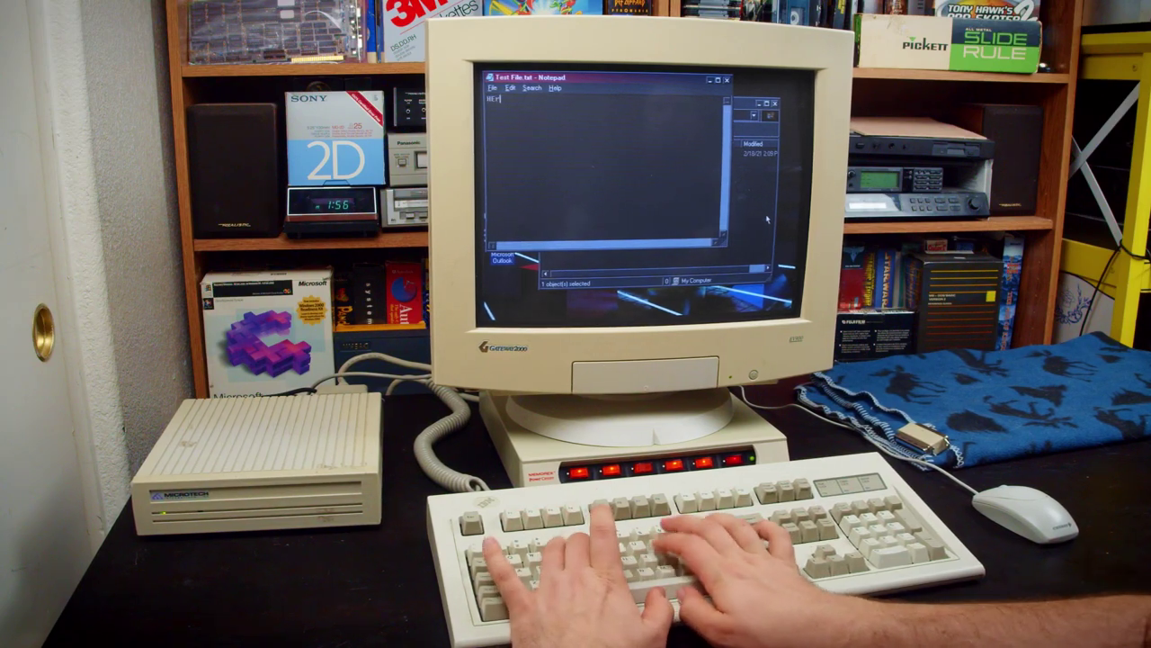
text(e i)
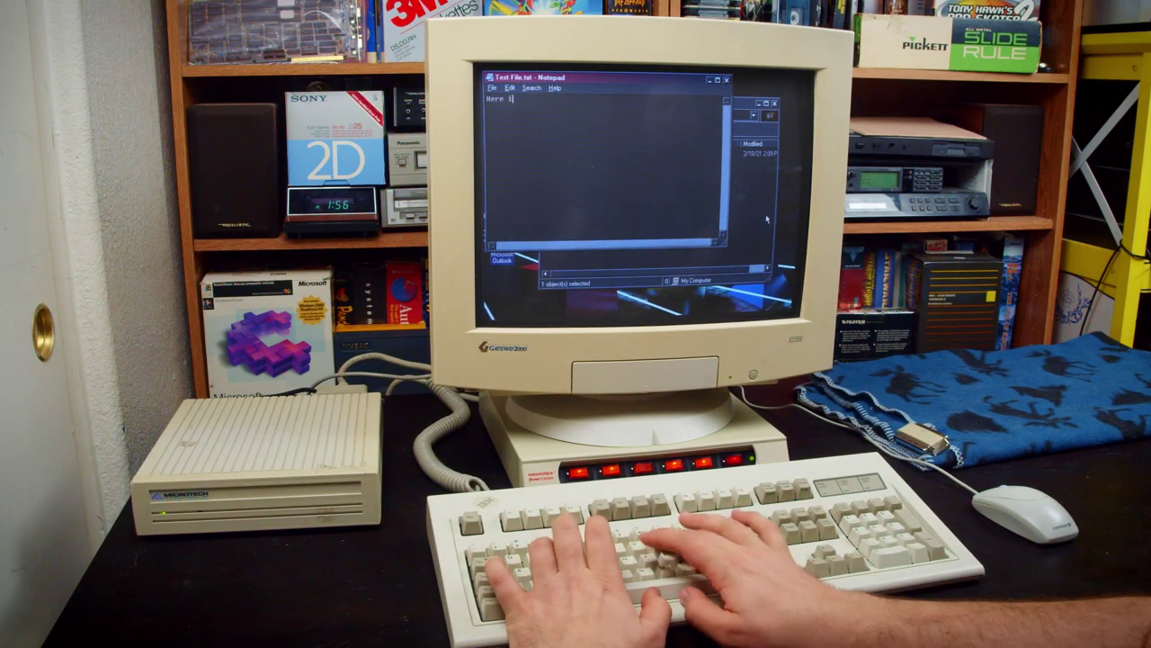
text(s some test)
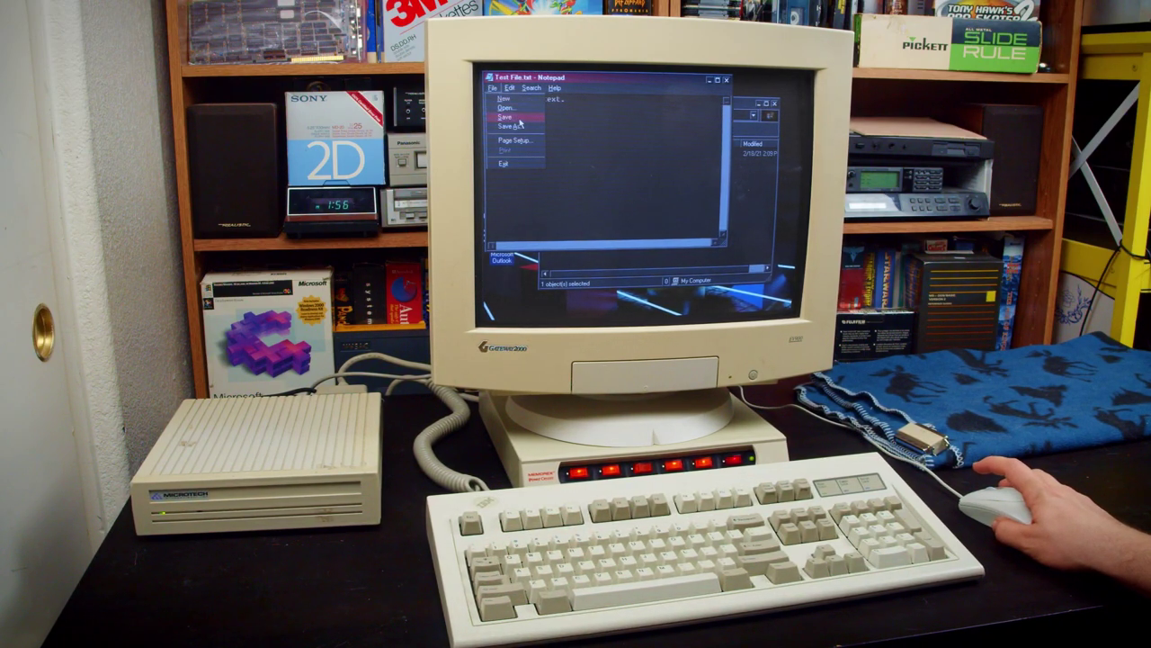
click(728, 80)
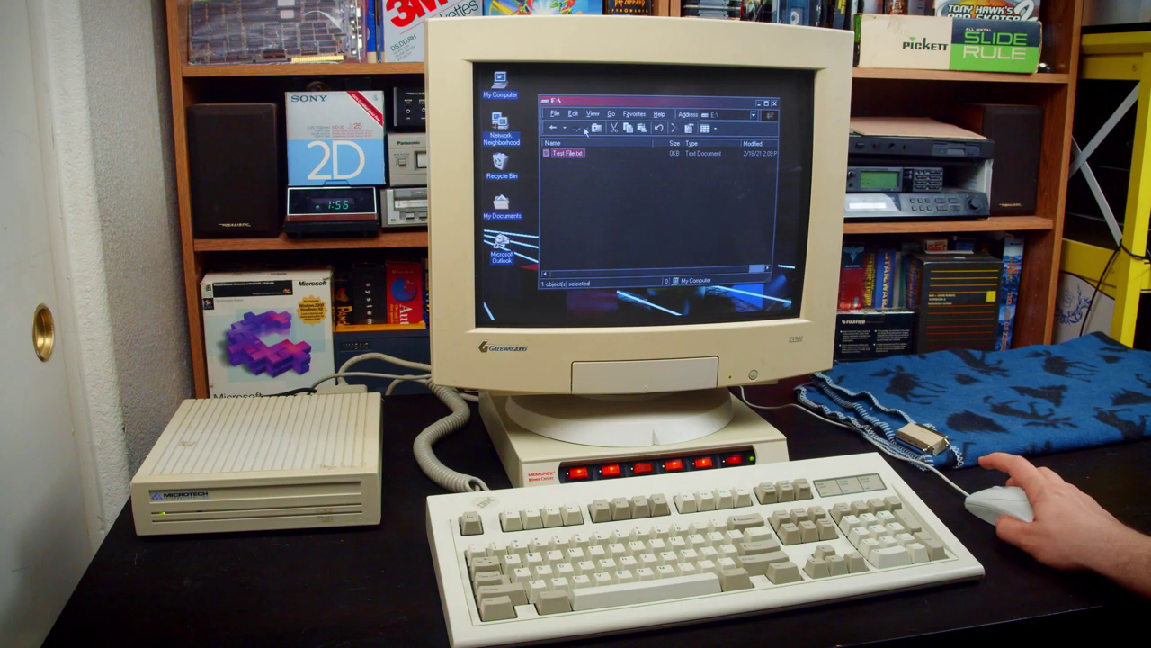
Step: Create a folder named Transfer on drive F: and open it
click(597, 128)
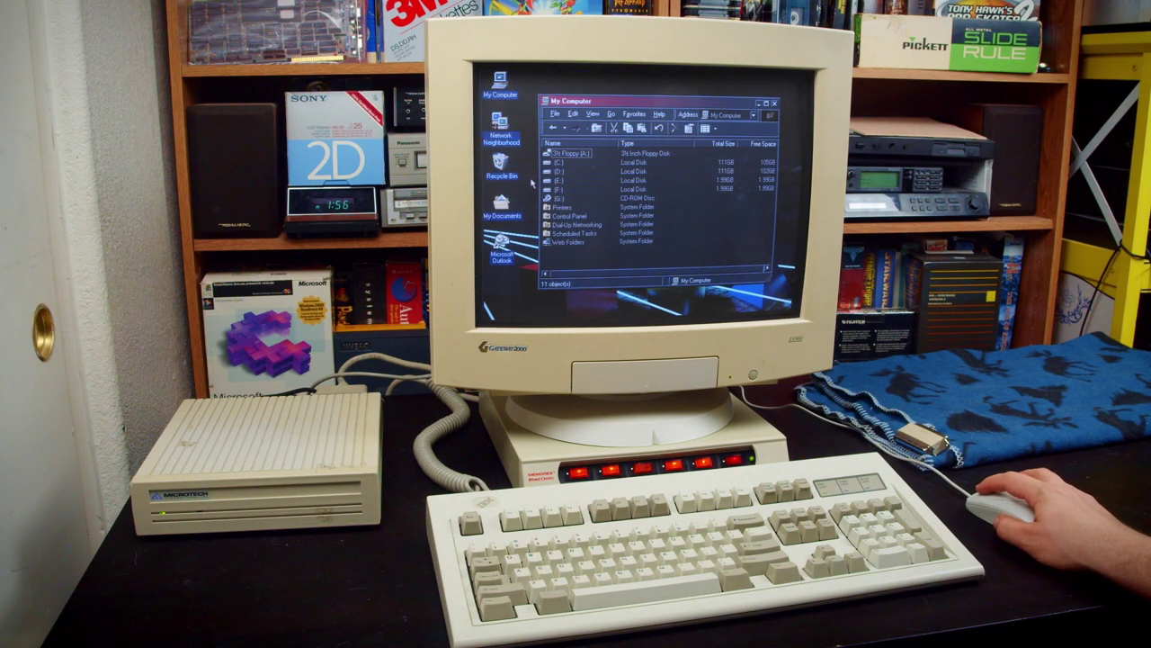
double_click(559, 191)
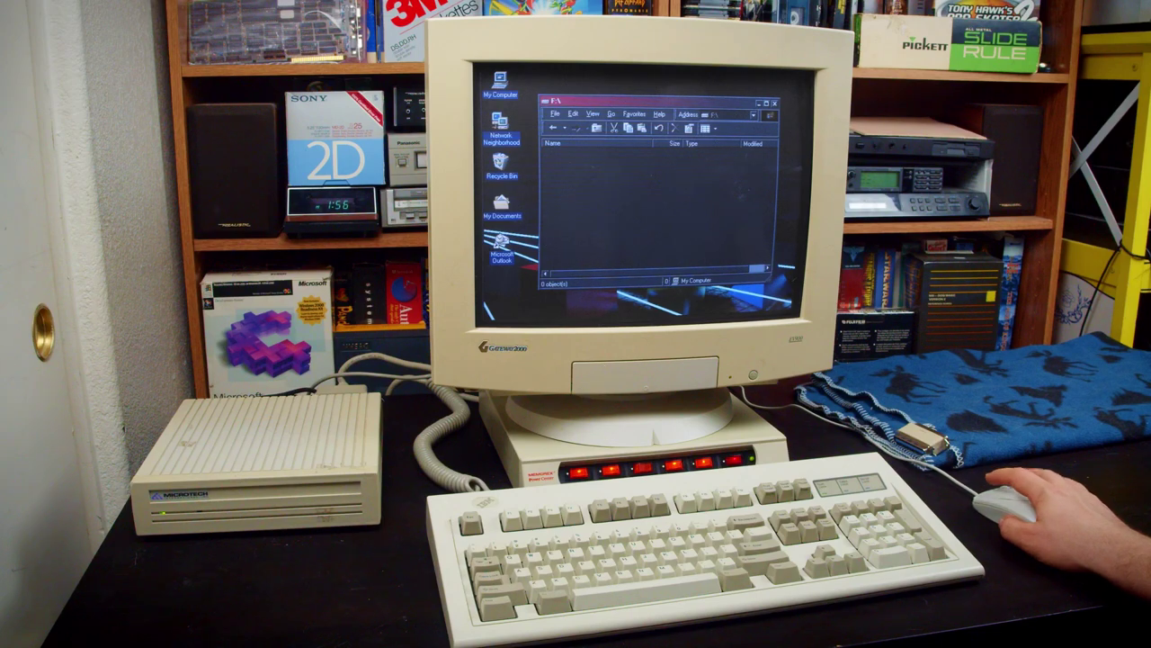
right_click(620, 180)
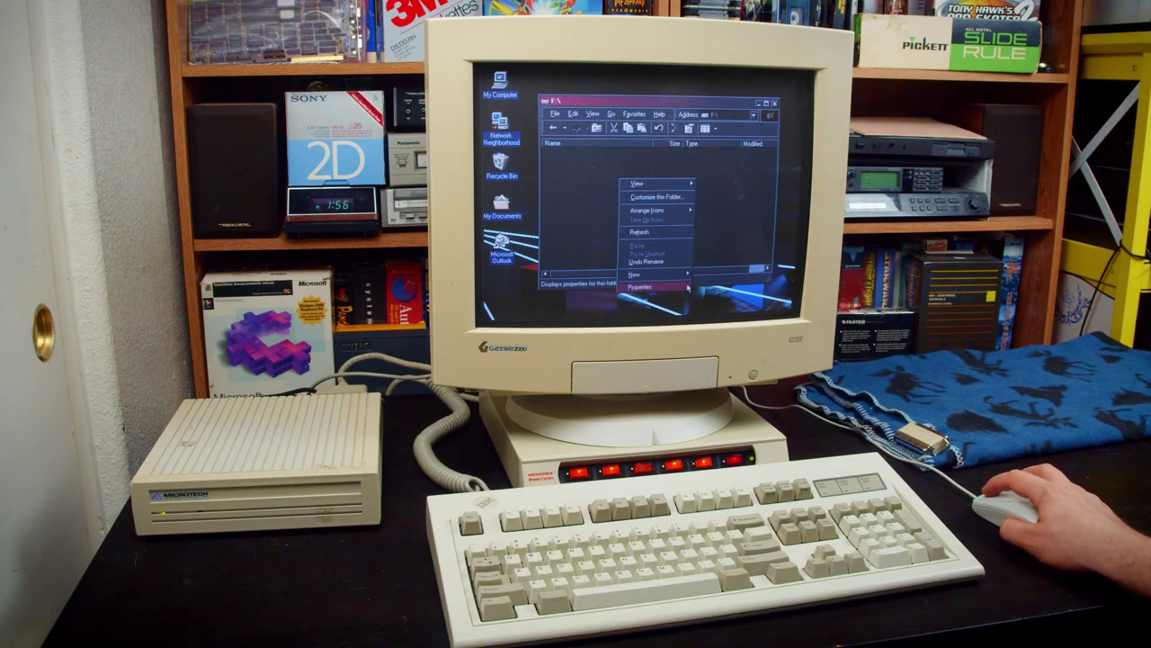
mouse_move(687, 273)
click(750, 172)
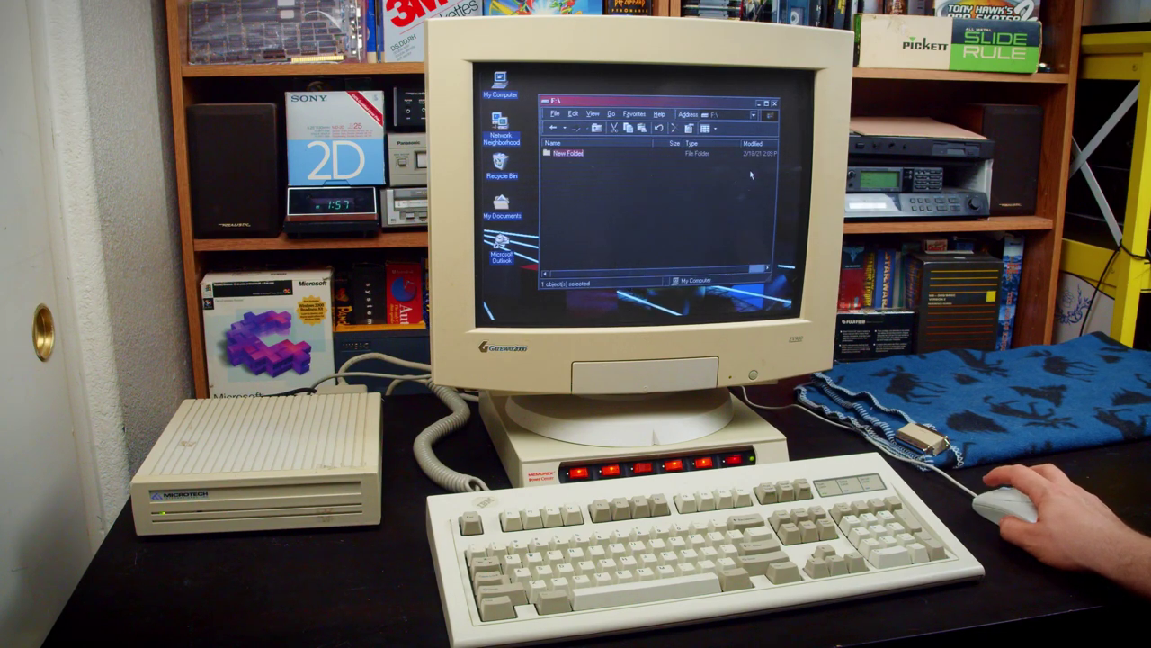
text(Trinsfer)
key(Return)
key(Return)
Step: Open C:\My Documents in a second window beside F:\Transfer and copy render-post.png into the Transfer folder
mouse_move(500, 76)
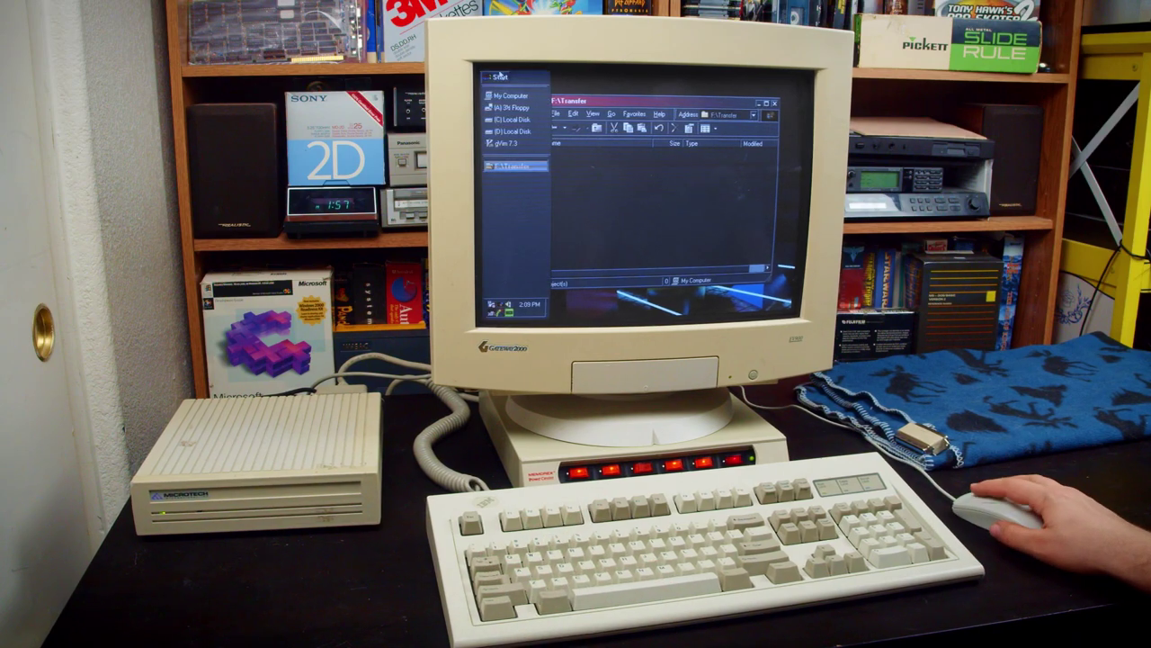
click(508, 97)
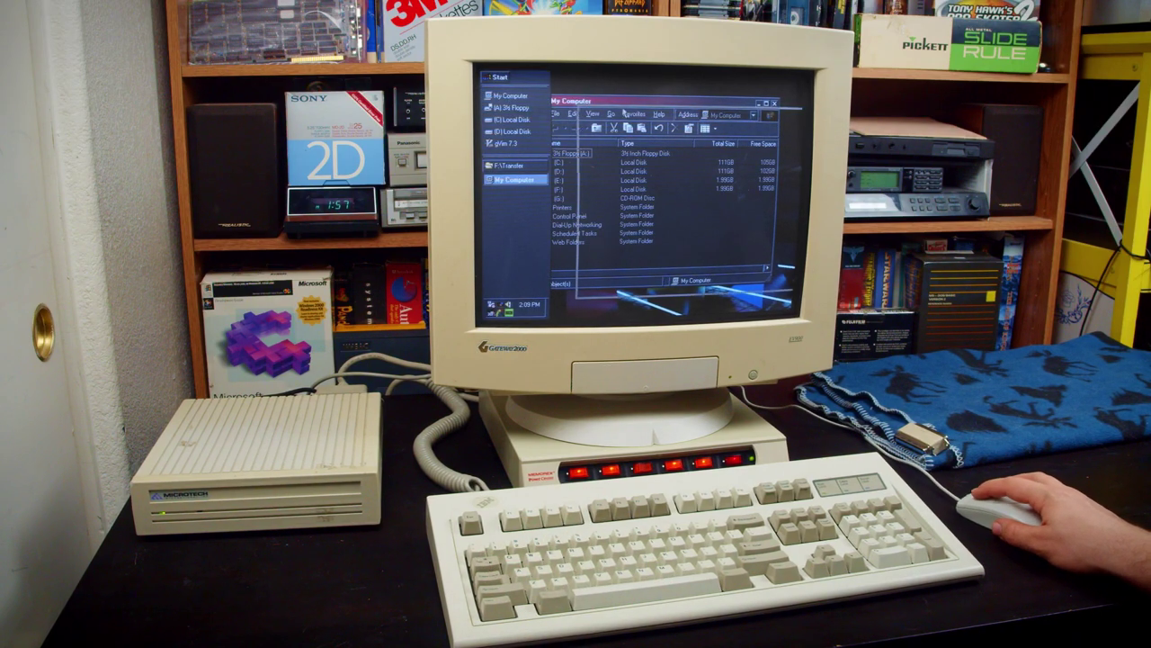
drag(630, 101, 772, 95)
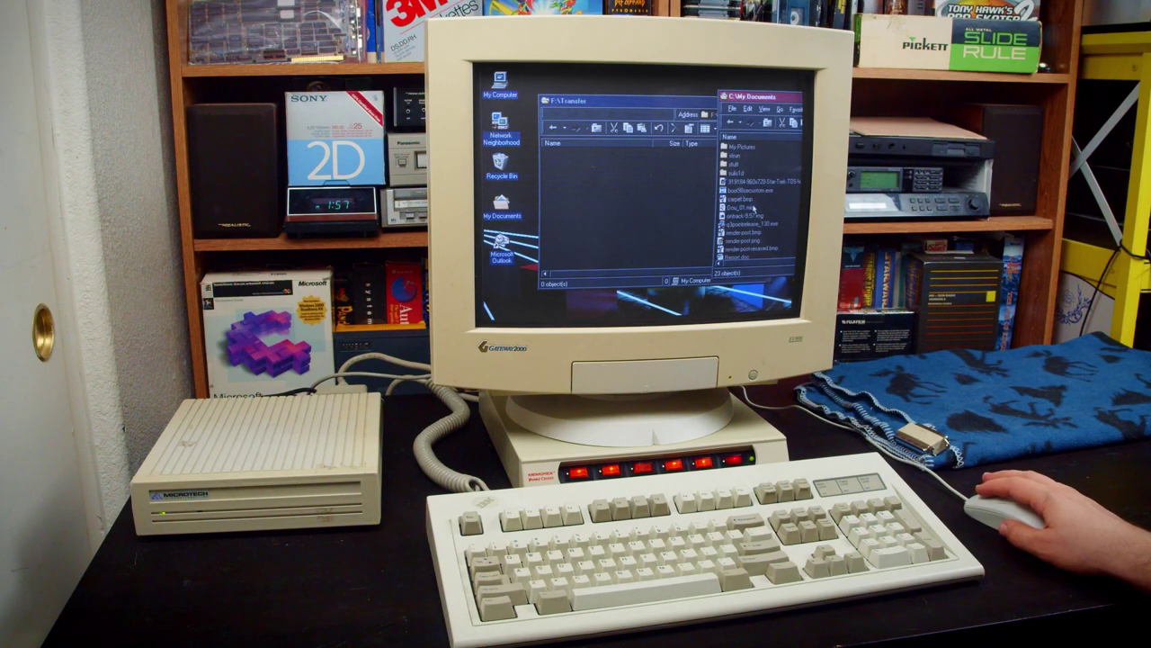
scroll(754, 209, down, 1)
drag(743, 216, 610, 202)
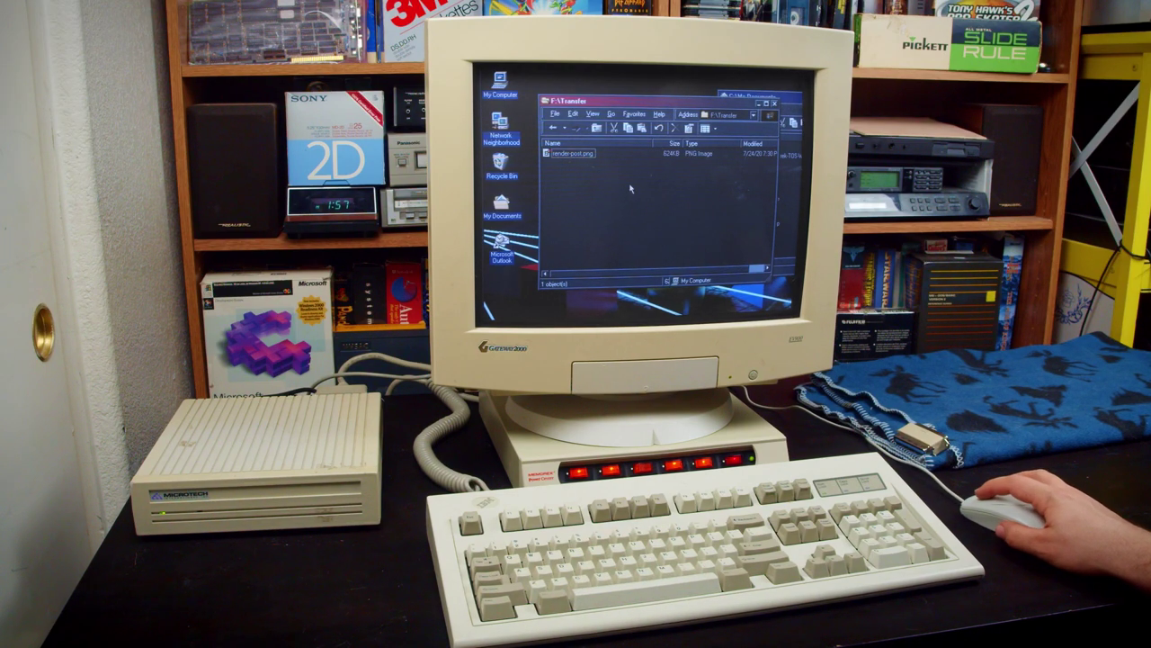
Step: Open render-post.png from F:\Transfer, view it in a maximized window and close the viewer
double_click(576, 154)
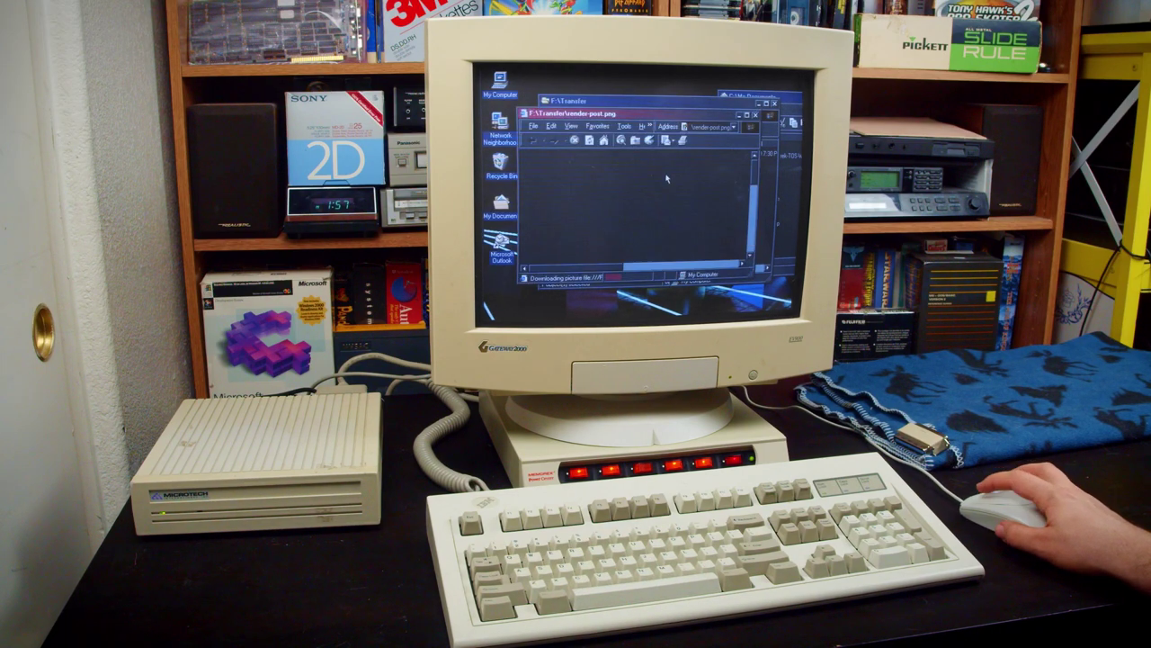
double_click(702, 116)
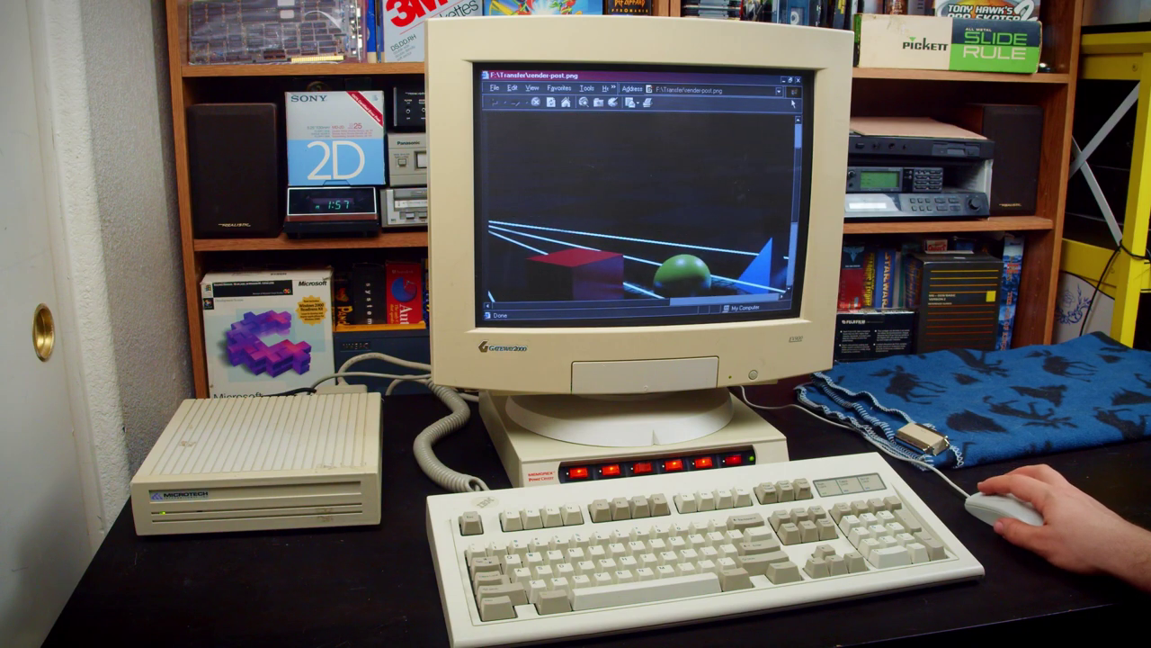
double_click(720, 76)
click(755, 116)
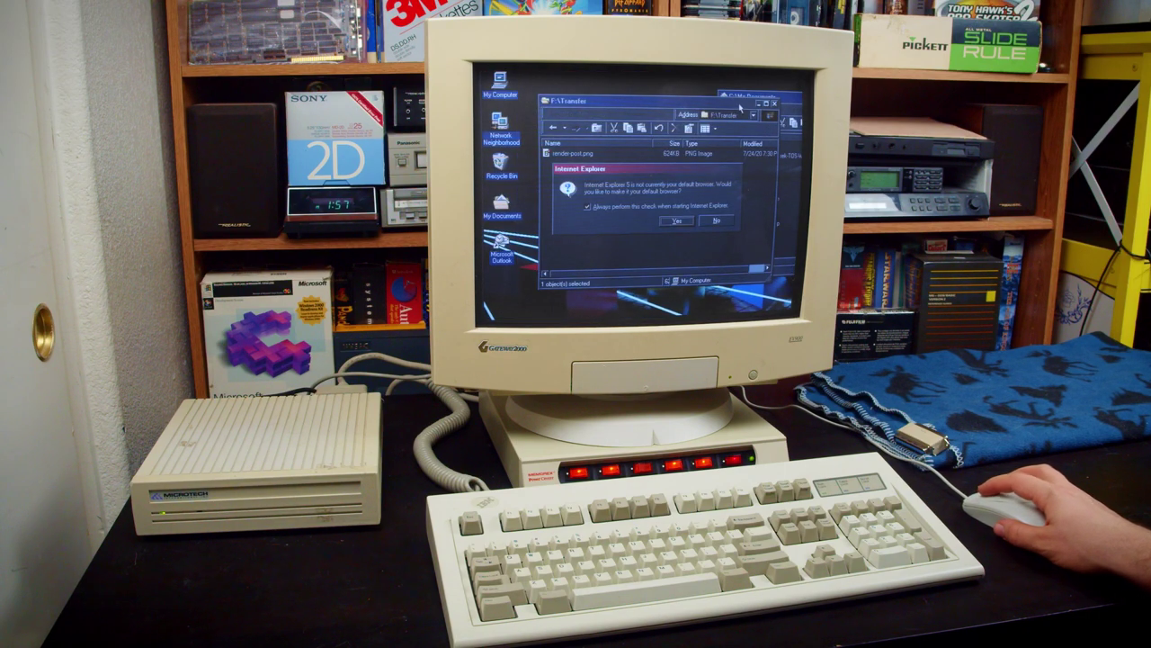
Step: Accept Internet Explorer 5 as the default browser and reposition the F:\Transfer window on the desktop
drag(711, 99, 709, 289)
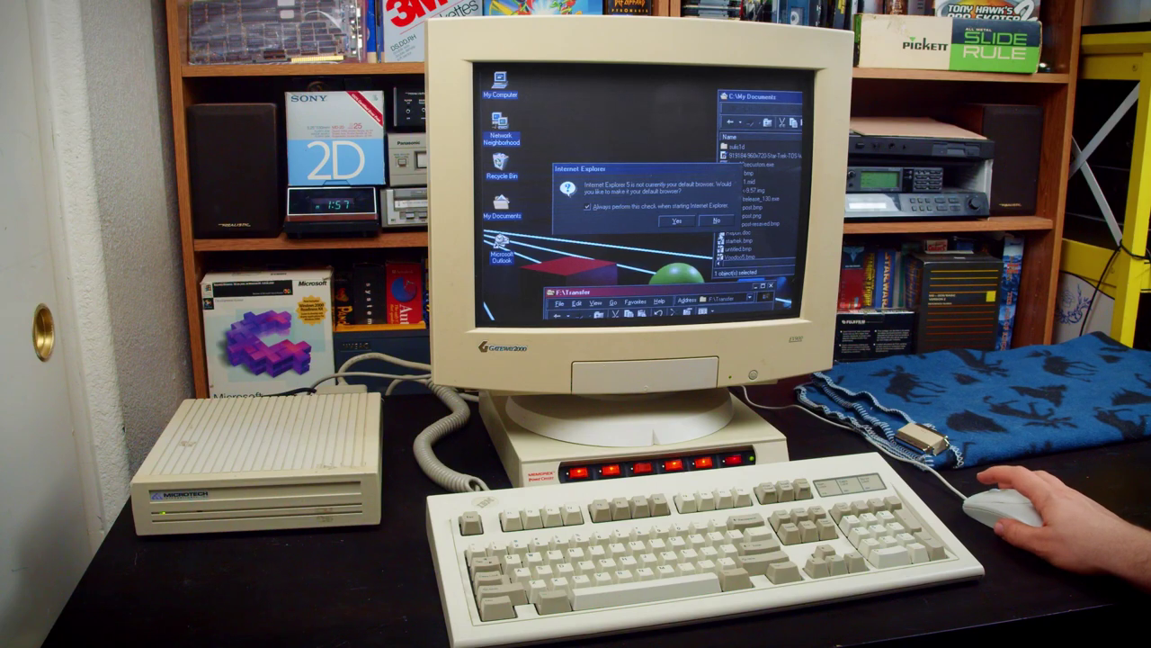
click(679, 223)
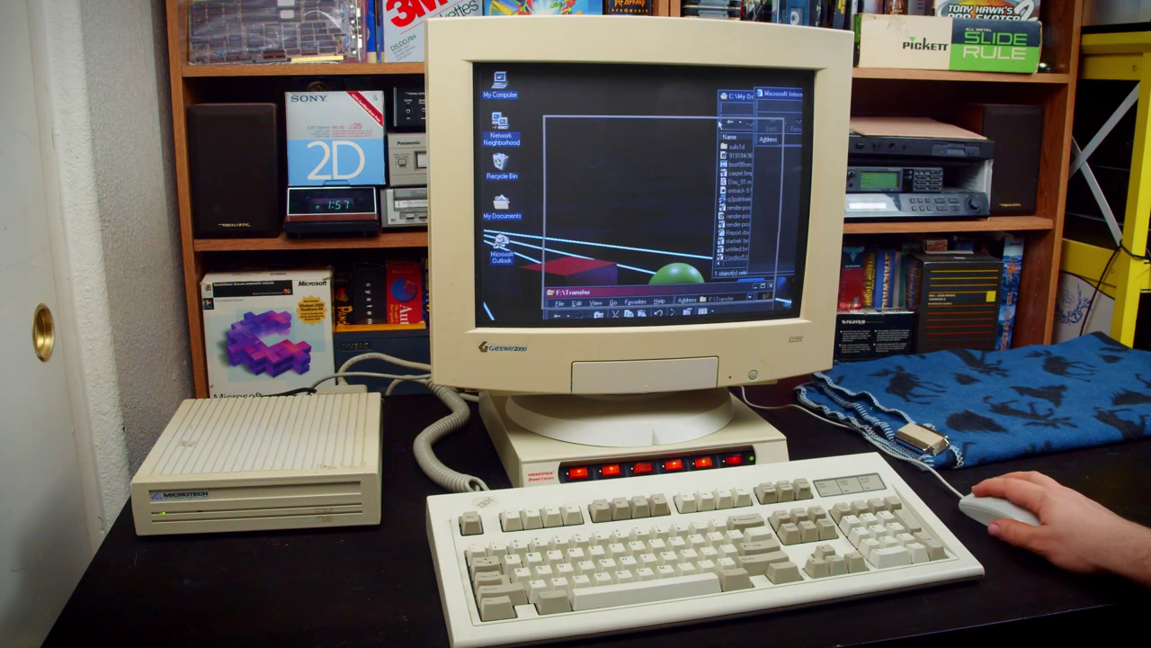
drag(719, 123, 660, 98)
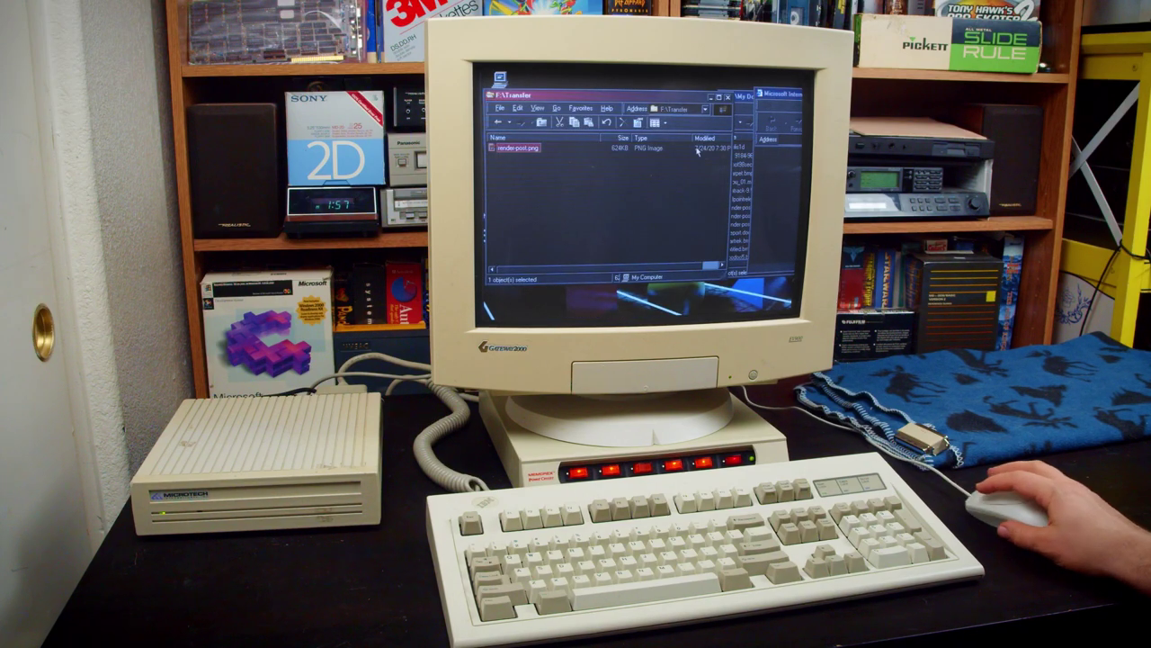
Step: Go back up from F:\Transfer to My Computer and shut down Windows with the Shut down option
click(541, 123)
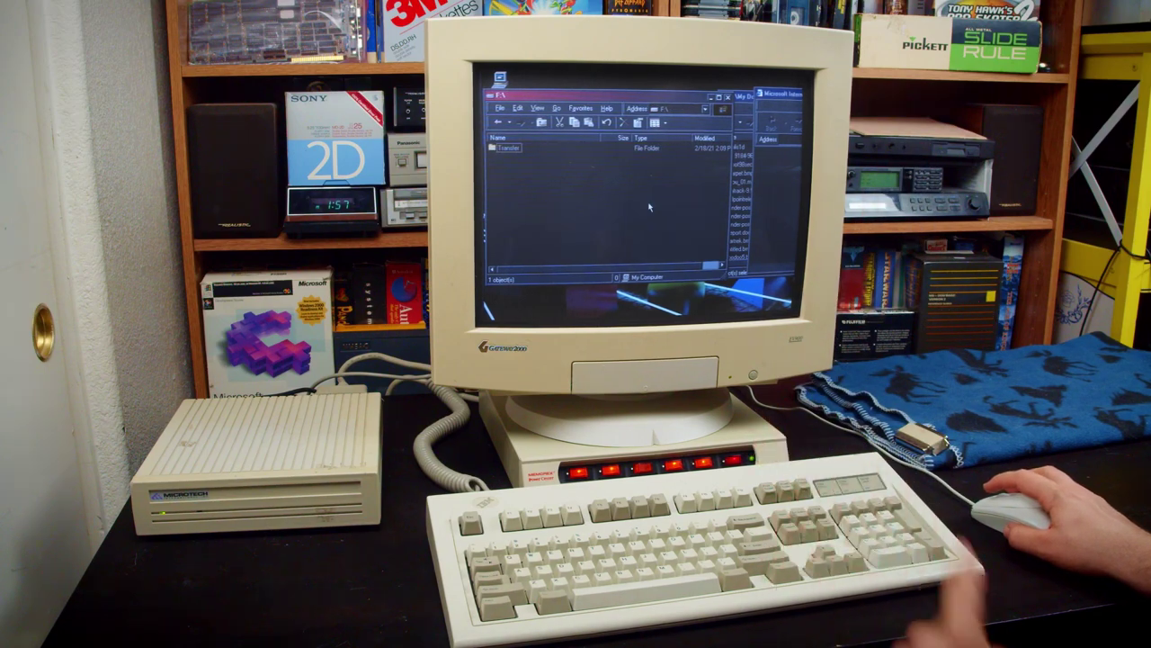
click(542, 122)
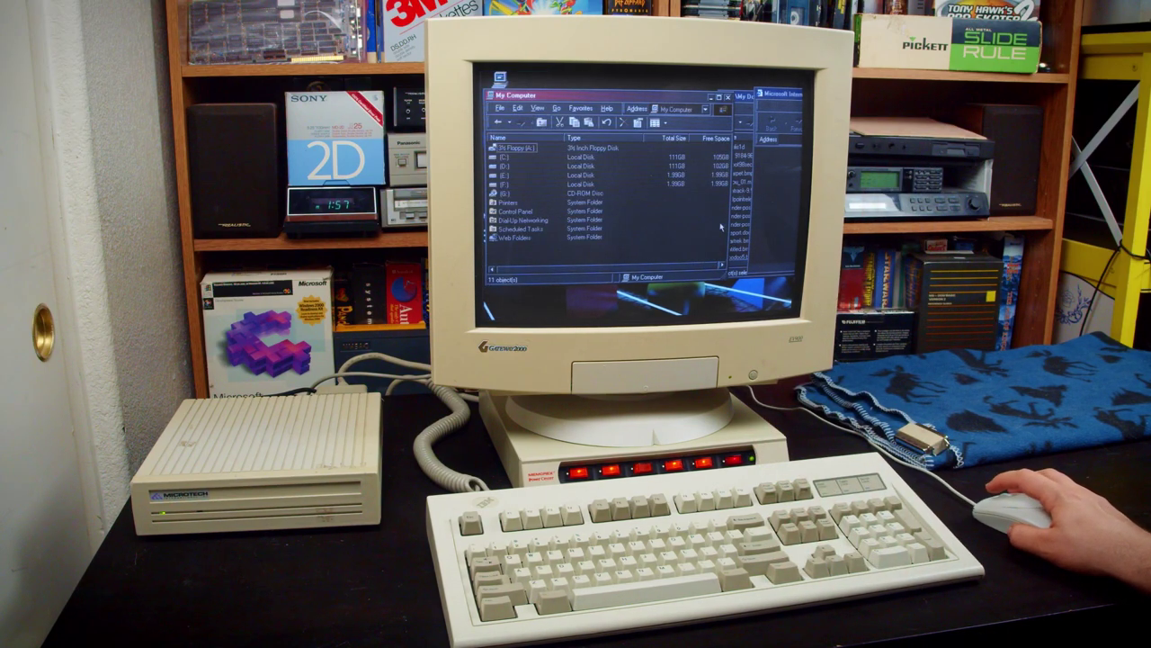
click(498, 79)
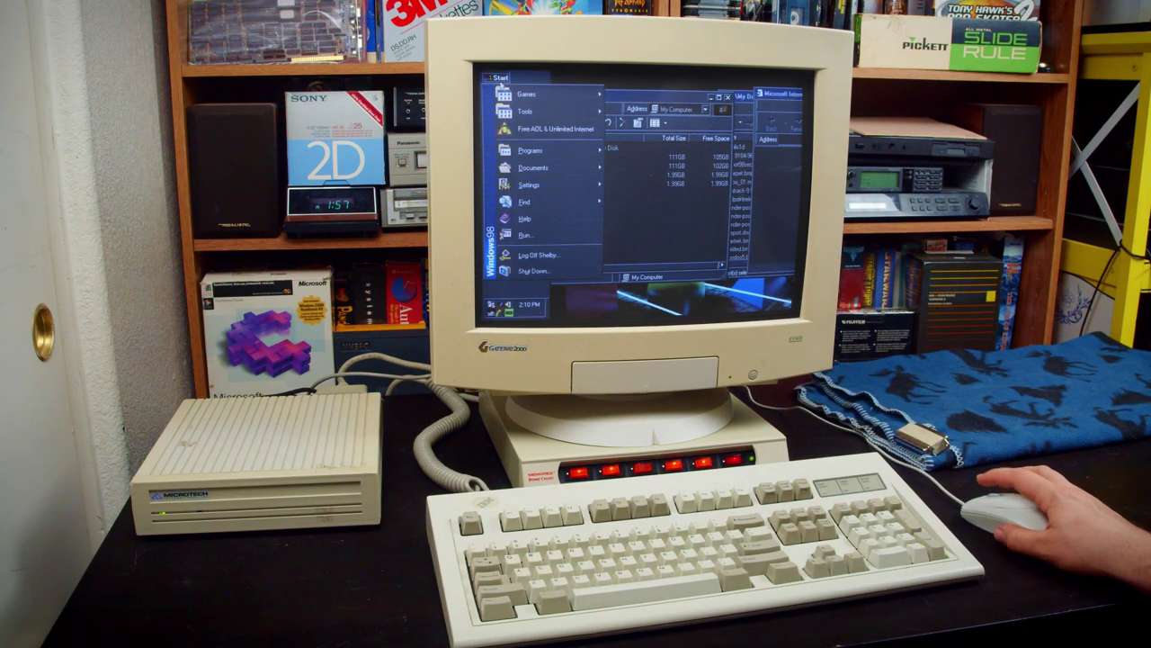
click(533, 271)
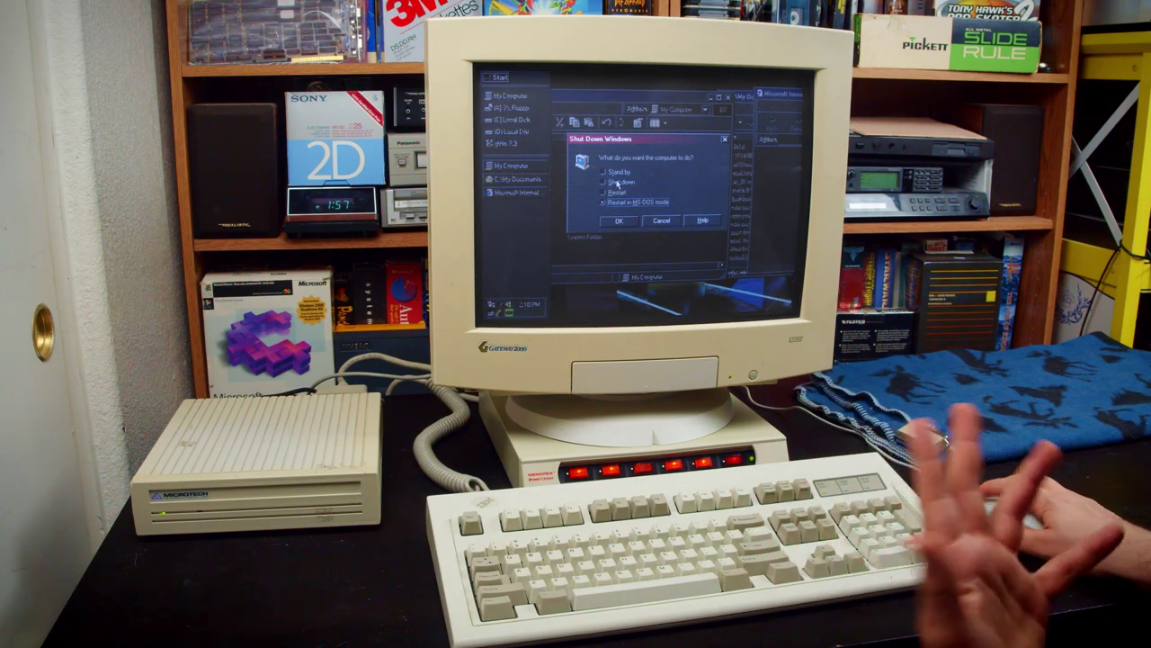
click(618, 181)
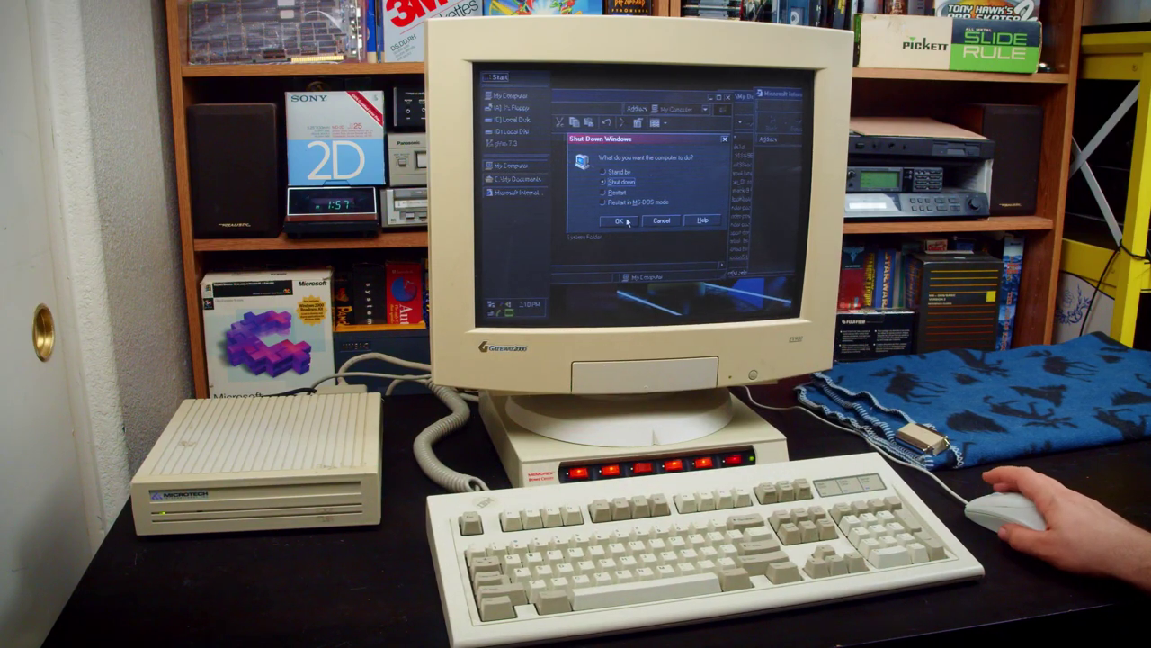
click(627, 222)
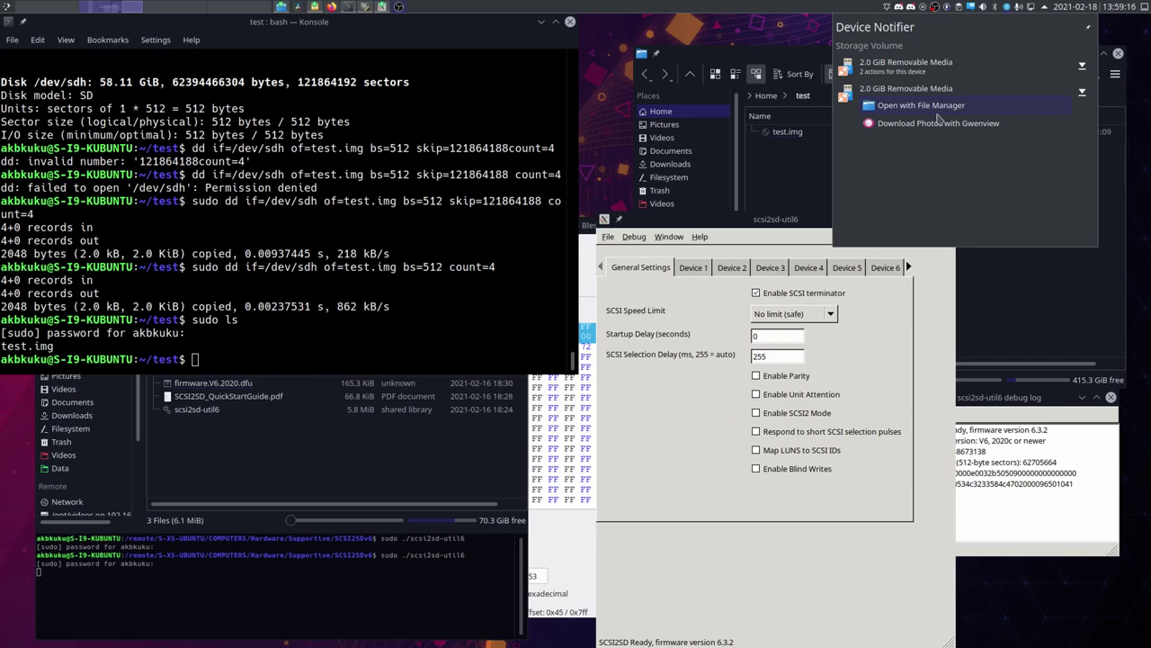
Step: Switch to the Linux terminal, rerun sudo ls and the disk partition listing, and highlight the /dev/sdk1 entry
click(491, 182)
key(Up)
key(Return)
key(Up)
key(Up)
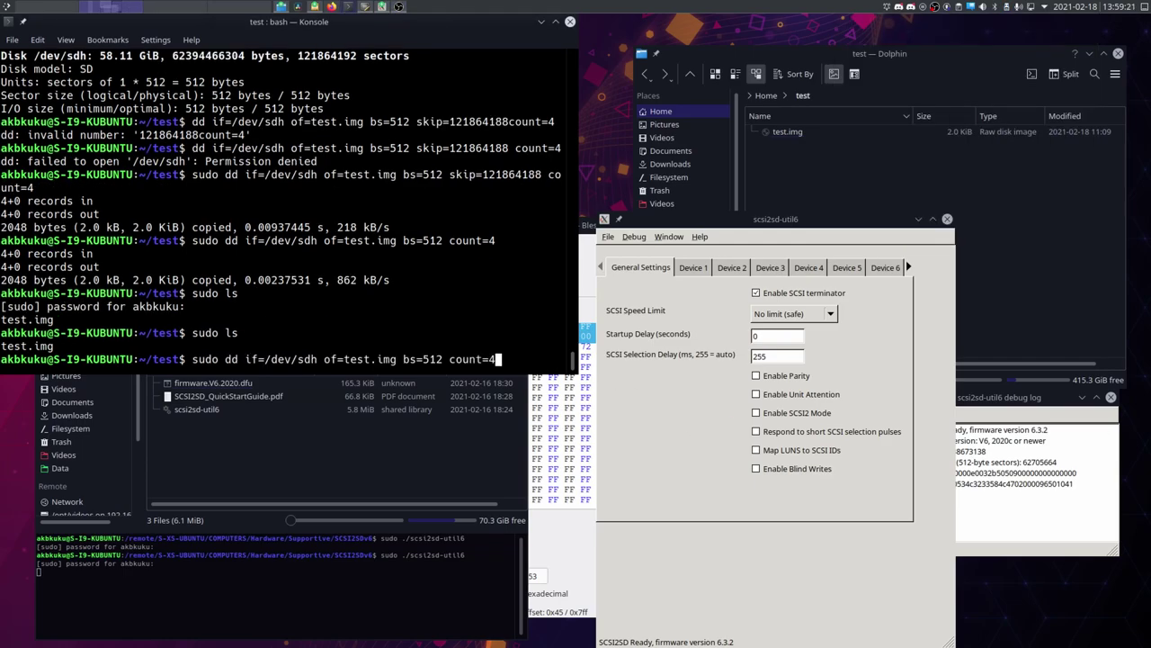
key(Up)
key(Up)
key(Up)
key(Up)
key(Up)
key(Return)
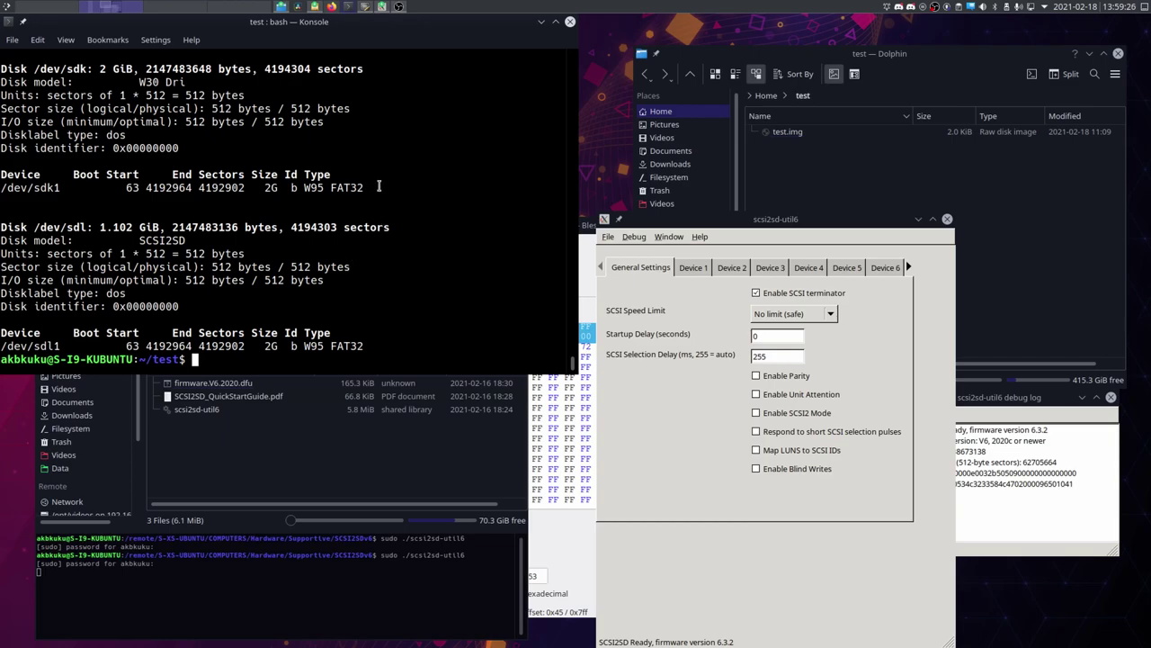
drag(379, 187, 380, 175)
Step: Open the first 2.0 GiB removable drive in Dolphin, view Test File.txt in Kate and close the editor
click(871, 181)
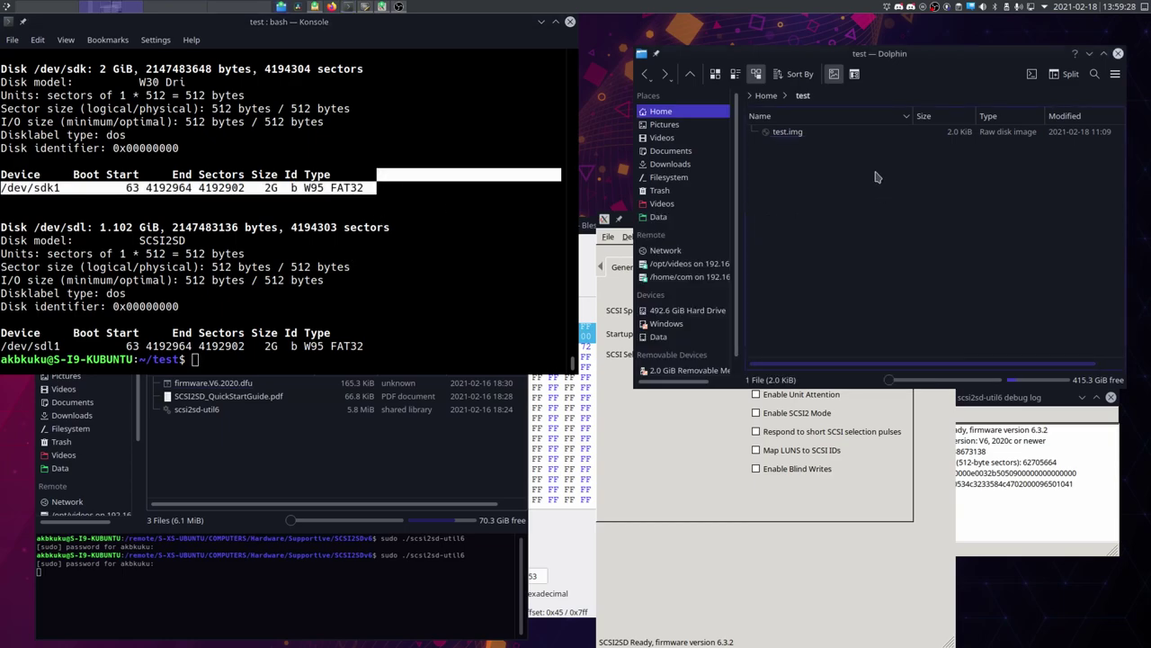
scroll(702, 270, down, 1)
click(704, 358)
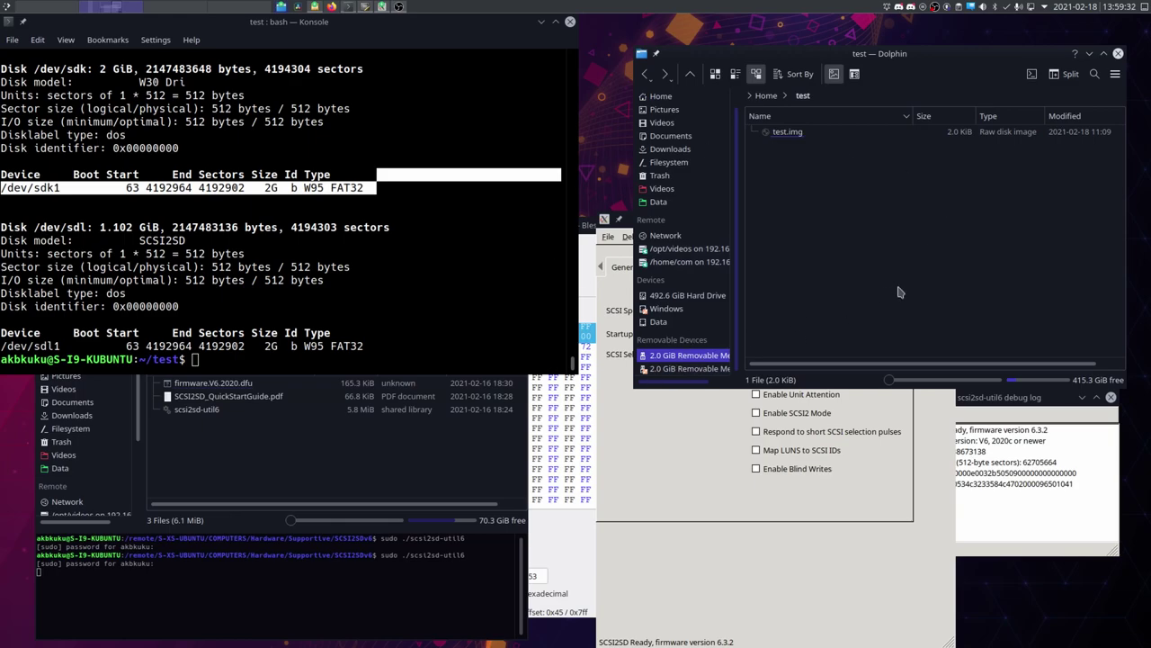
click(792, 132)
key(Return)
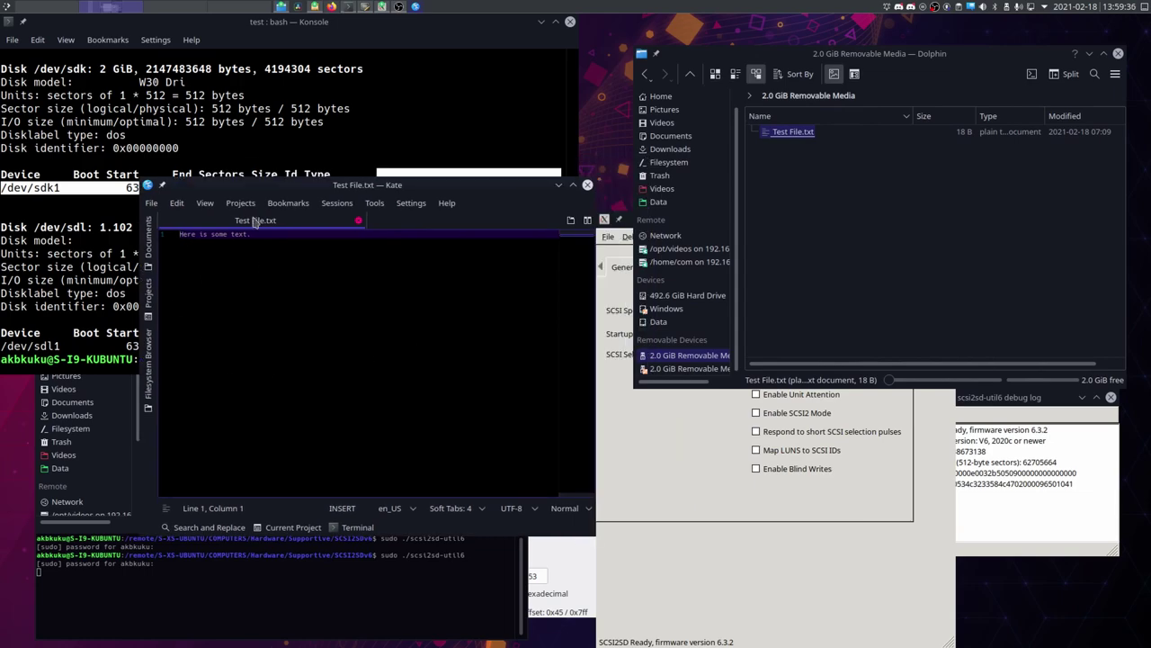
scroll(409, 364, up, 3)
click(588, 184)
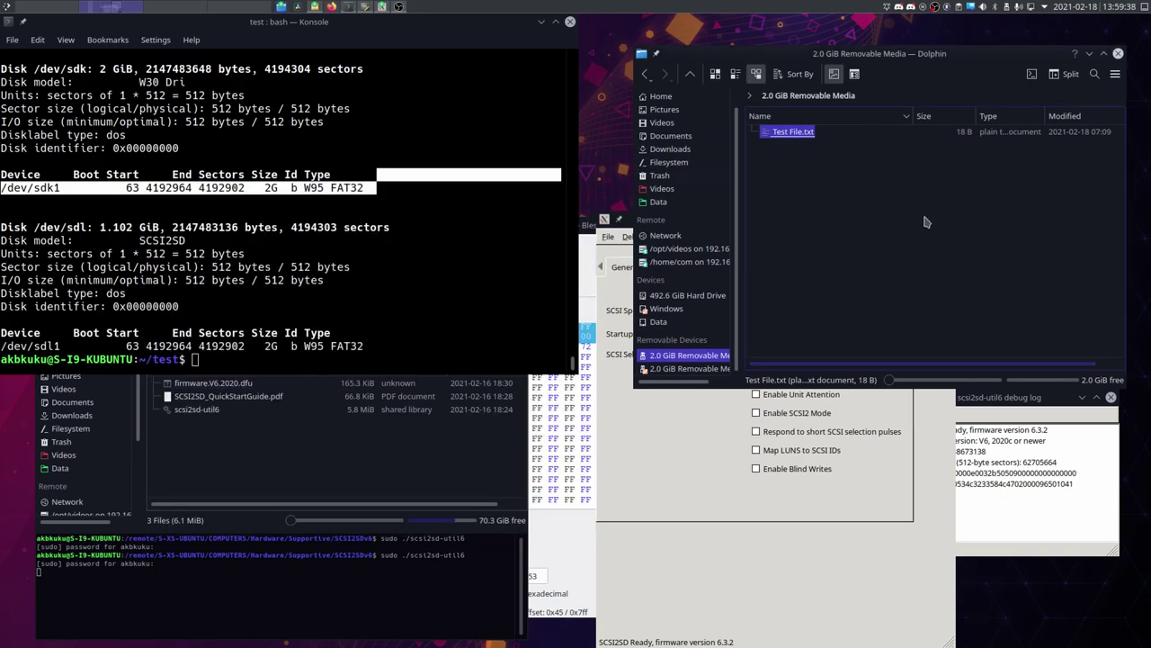
Step: Open the Transfer folder on the second 2.0 GiB removable drive, view render-post.png and close the image viewer
click(674, 370)
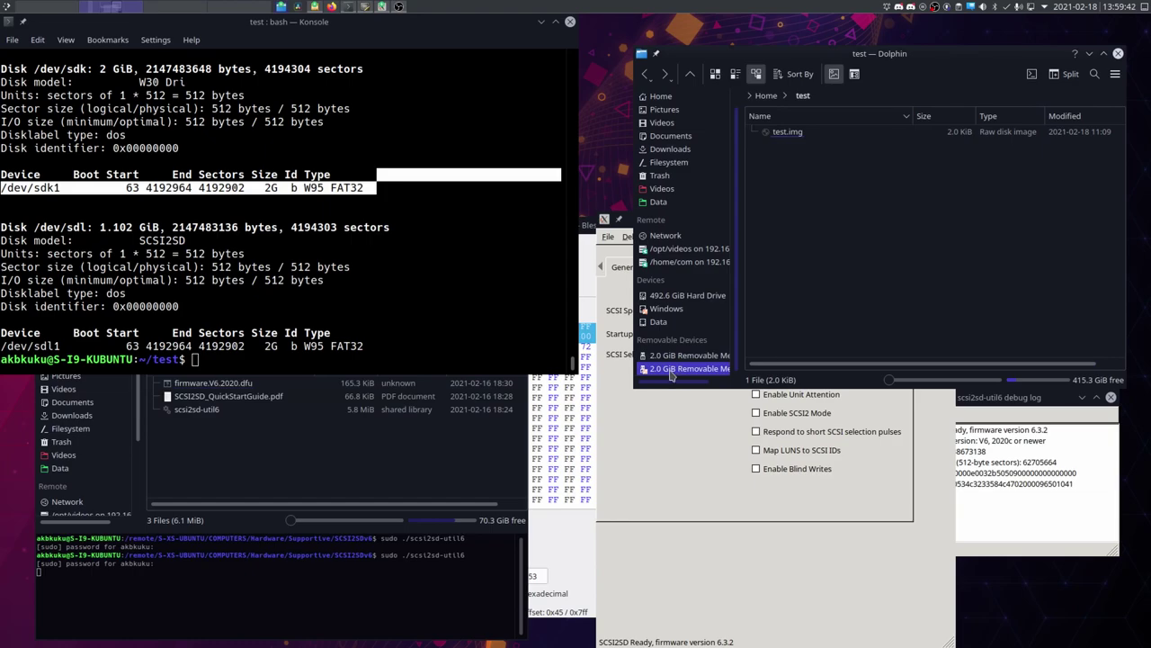
click(782, 131)
click(796, 132)
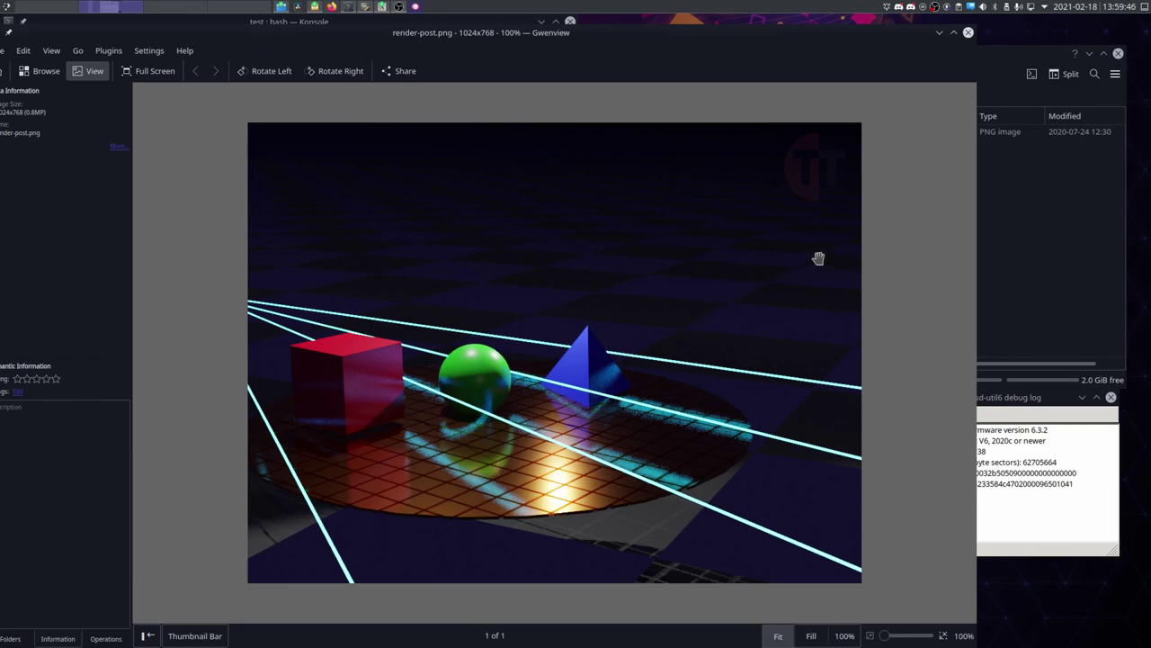
click(968, 32)
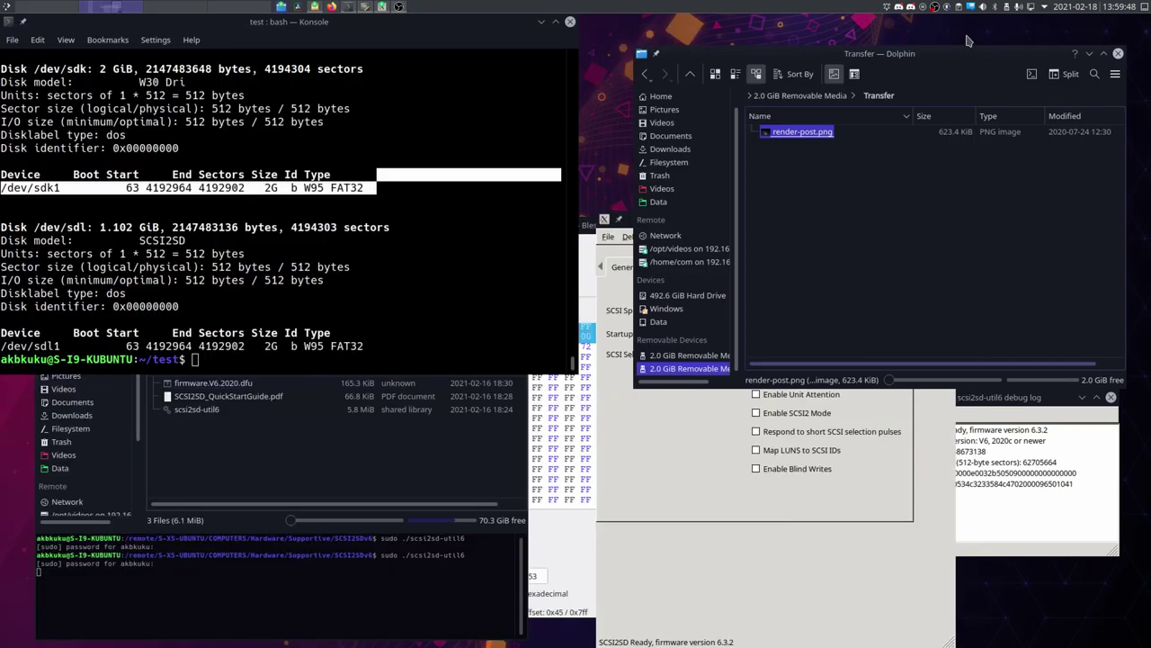
click(900, 236)
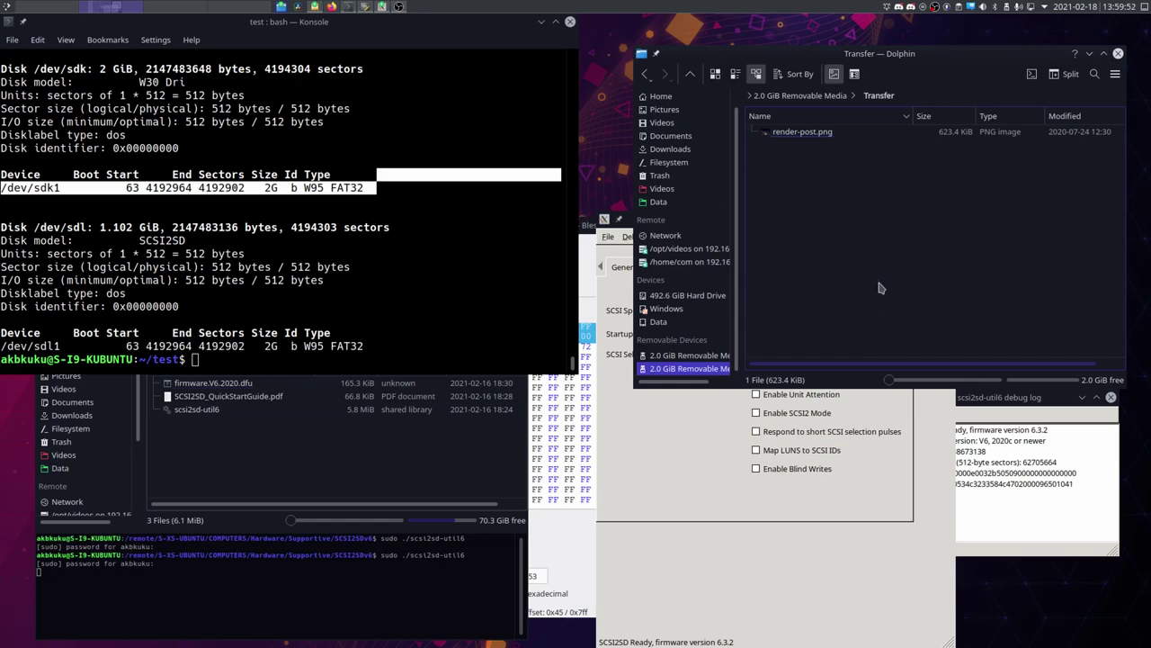
Step: Move the scsi2sd-util6 window higher on the desktop and unmount the first 2.0 GiB removable drive in Dolphin
click(685, 587)
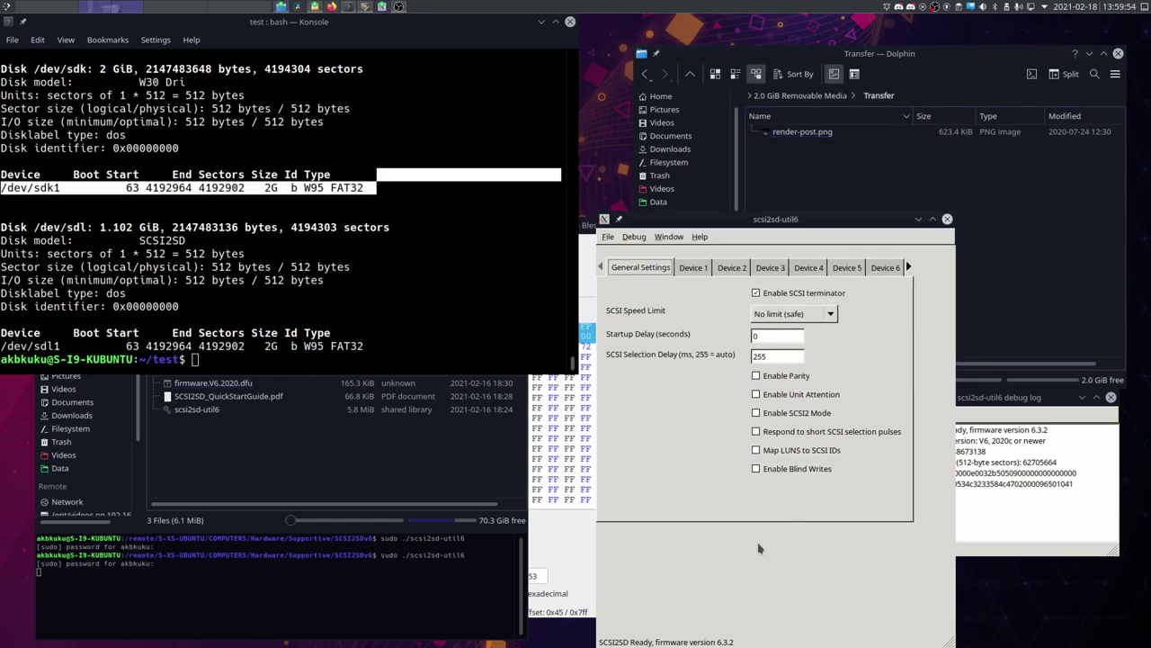
drag(727, 560, 700, 449)
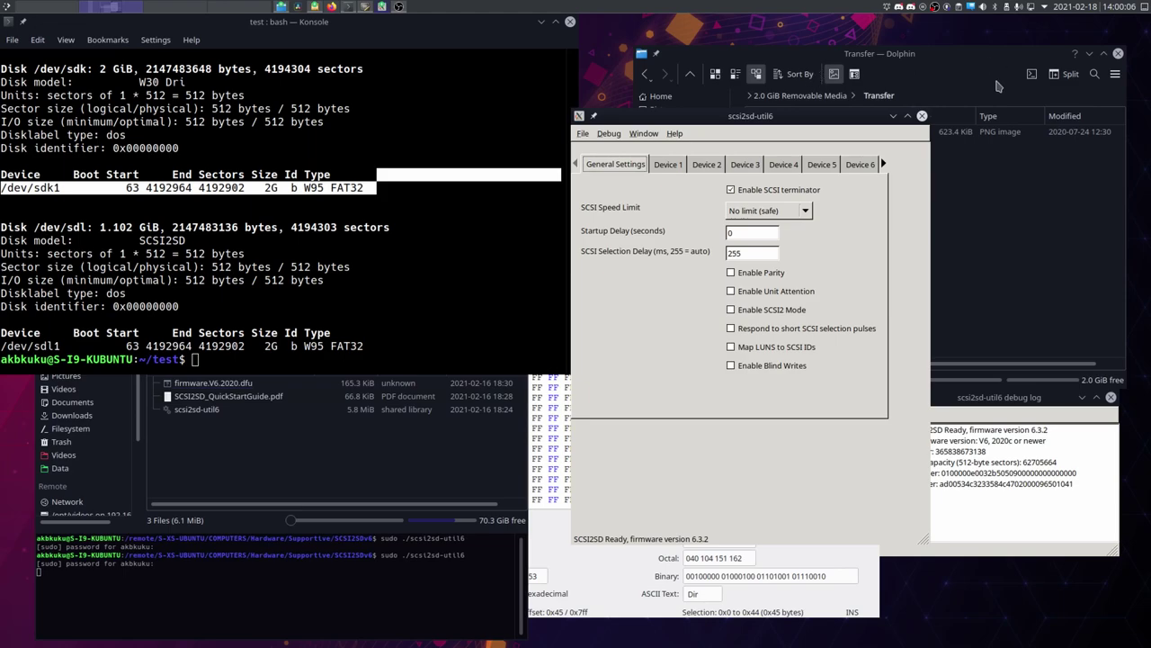
click(969, 309)
right_click(727, 357)
click(781, 411)
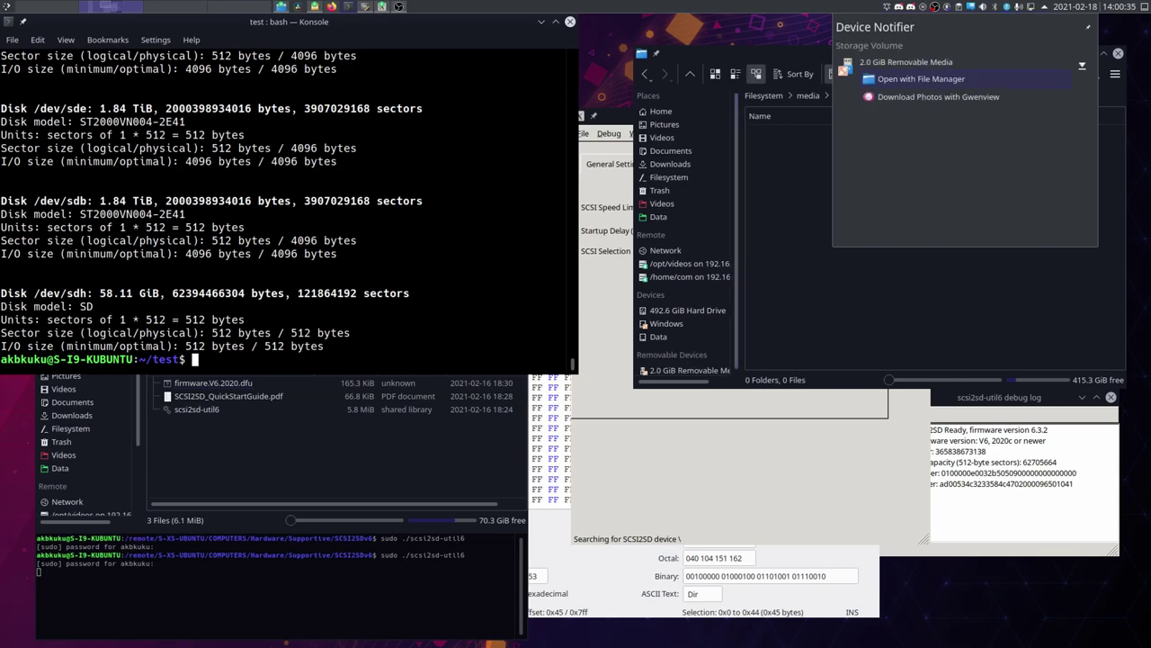
Step: Open the newly detected 2.0 GiB volume in the file manager and rerun the disk partition listing in the terminal
click(937, 81)
drag(839, 405, 746, 209)
key(Up)
key(Return)
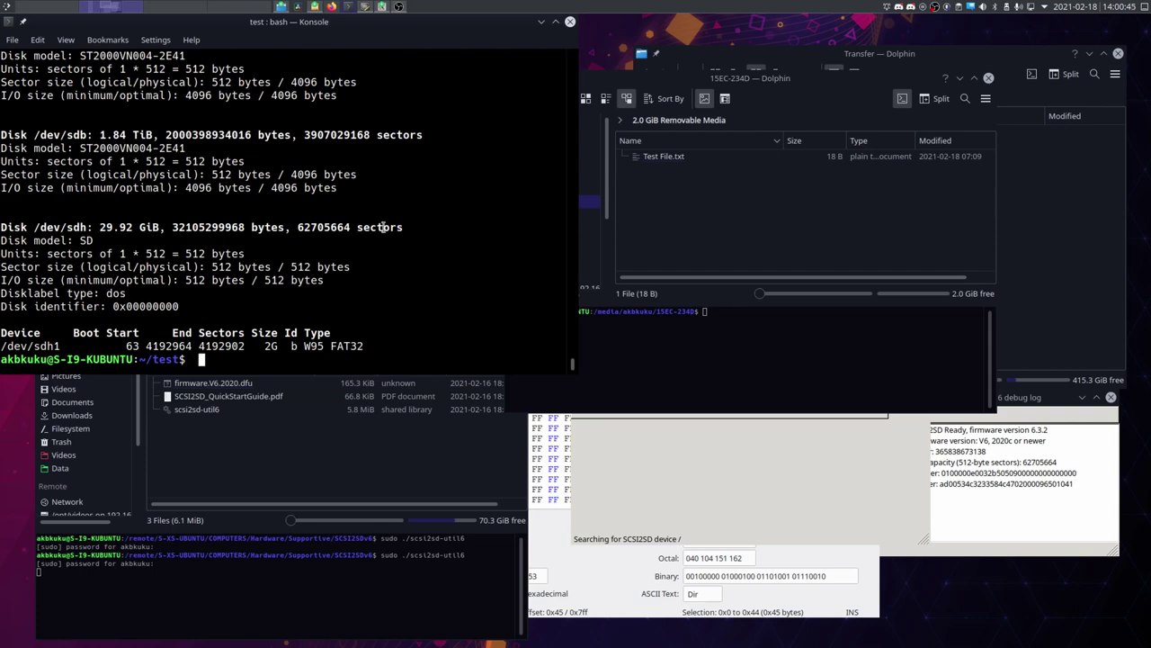
key(BackSpace)
click(800, 270)
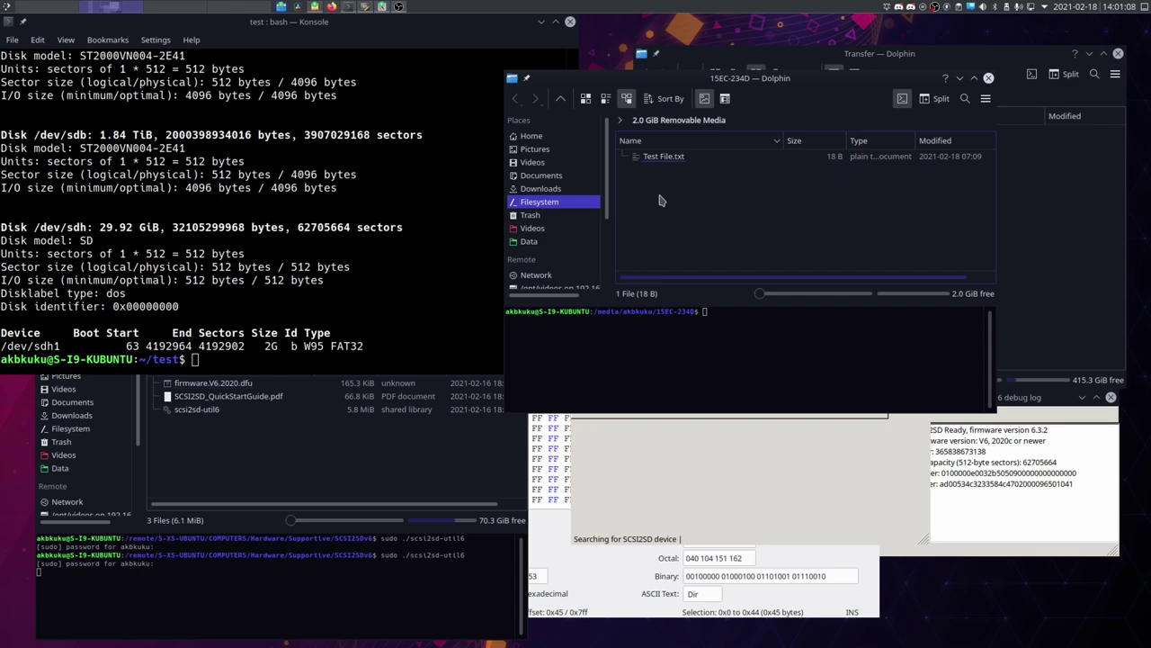
Step: Dump four 512-byte sectors from /dev/sdh to test.img with dd, using skip=62705660 and count=4
click(327, 195)
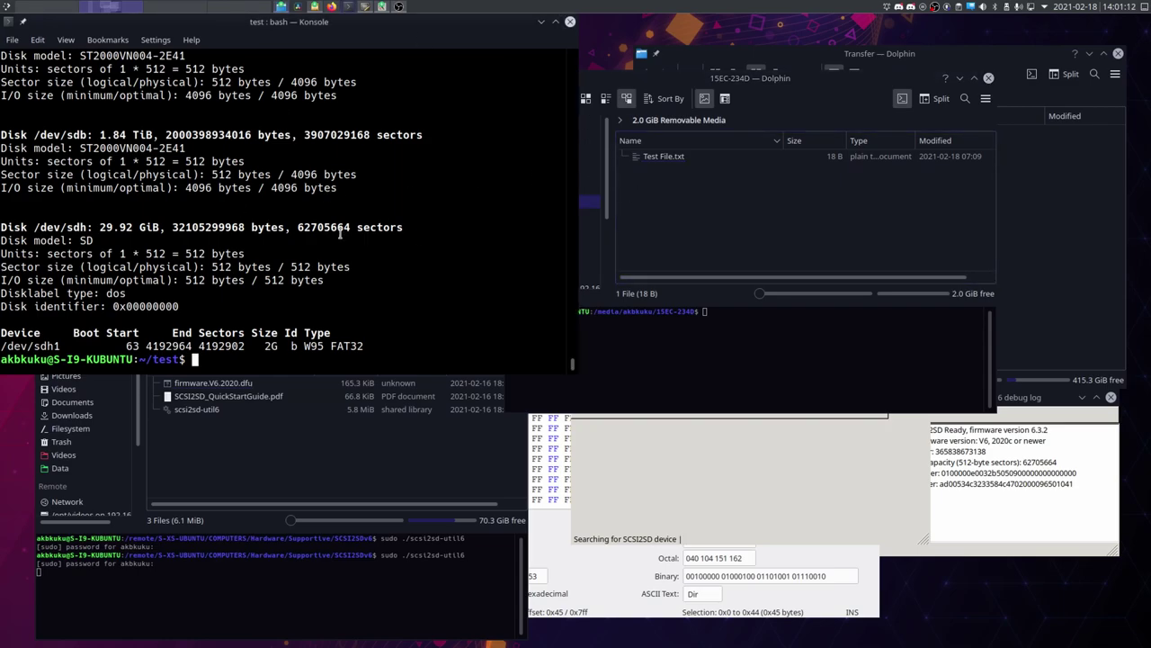
double_click(319, 227)
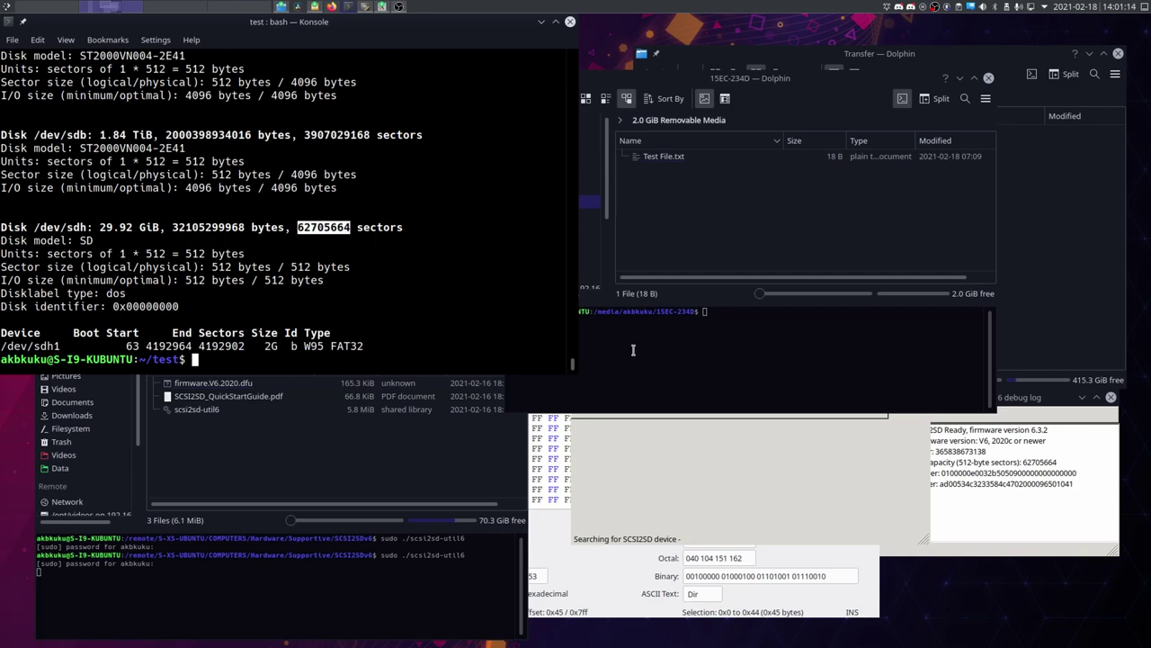
click(431, 289)
text(sudo dd if=/dev/sdh of=test.img bs=512 skip=121864188 count=4)
key(Left)
key(Left)
key(Left)
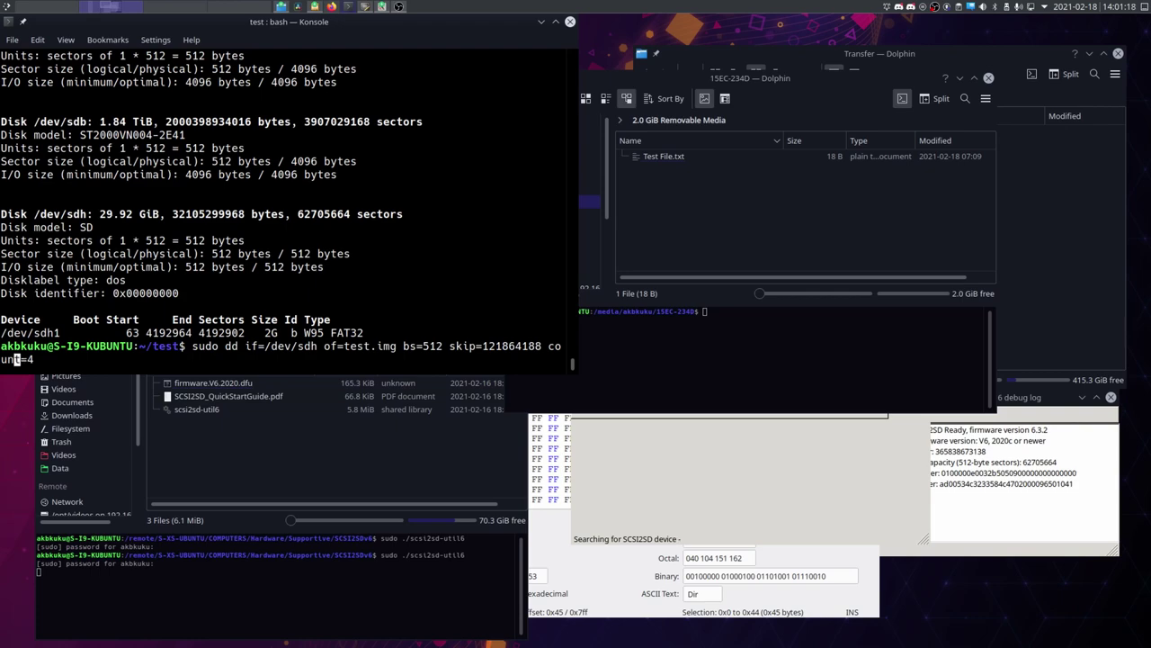
key(Left)
key(Left)
key(Left)
key(Left)
key(Left)
key(Left)
key(Left)
key(Left)
key(Left)
key(Left)
key(Right)
key(Right)
key(Right)
key(Right)
key(Right)
key(BackSpace)
key(BackSpace)
key(BackSpace)
key(BackSpace)
key(BackSpace)
key(BackSpace)
key(BackSpace)
key(BackSpace)
key(BackSpace)
text(62705664)
key(BackSpace)
text(0)
key(Return)
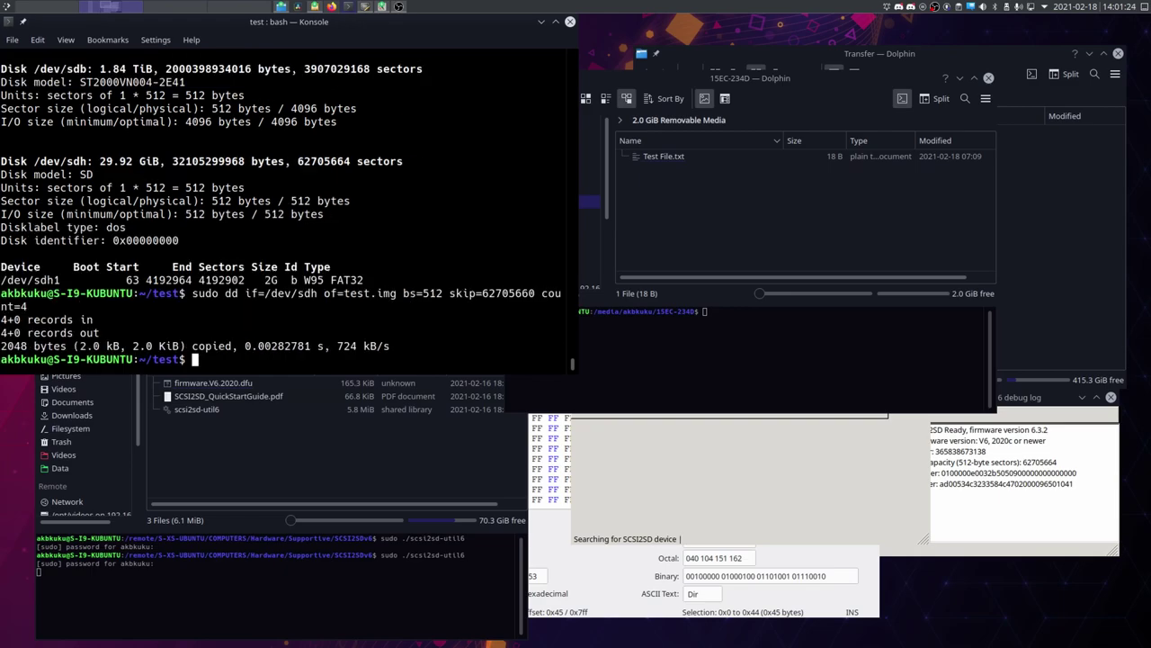
Step: Switch to Bless, reload the changed test.img and clear the byte selection
click(616, 593)
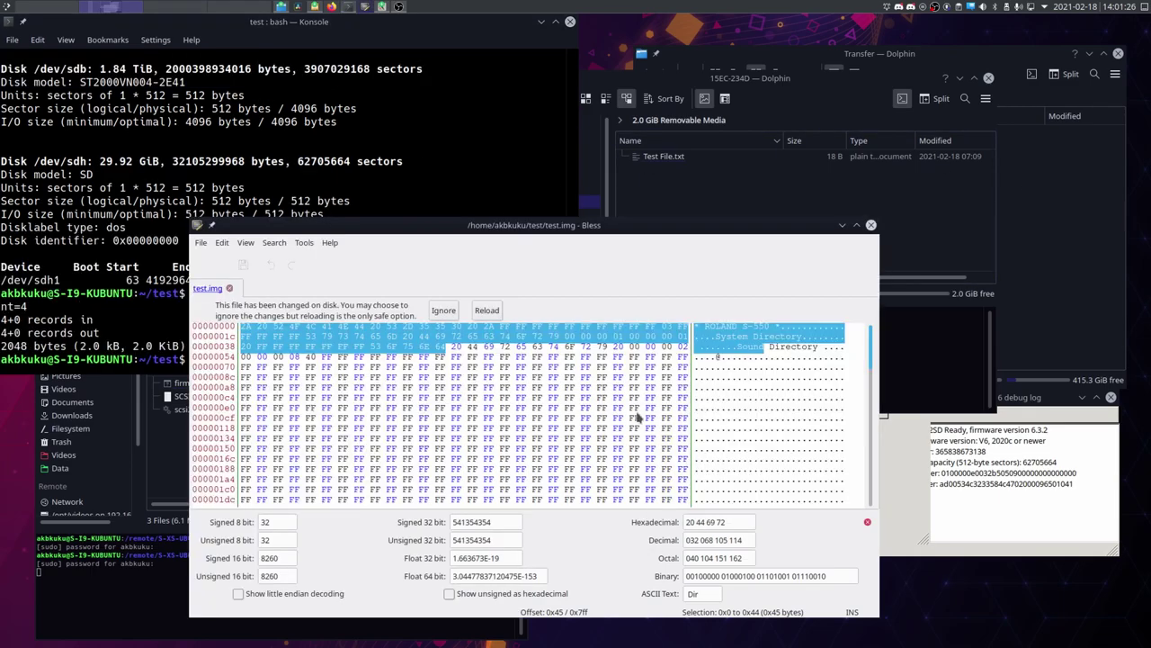
click(488, 313)
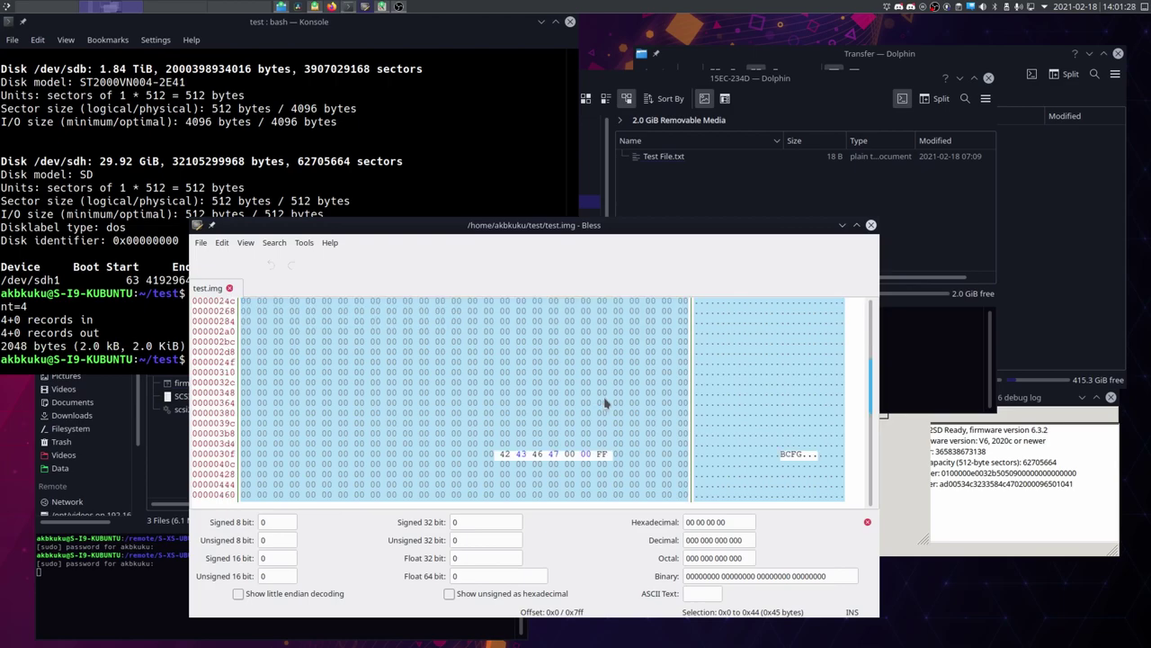
click(681, 401)
scroll(824, 399, down, 2)
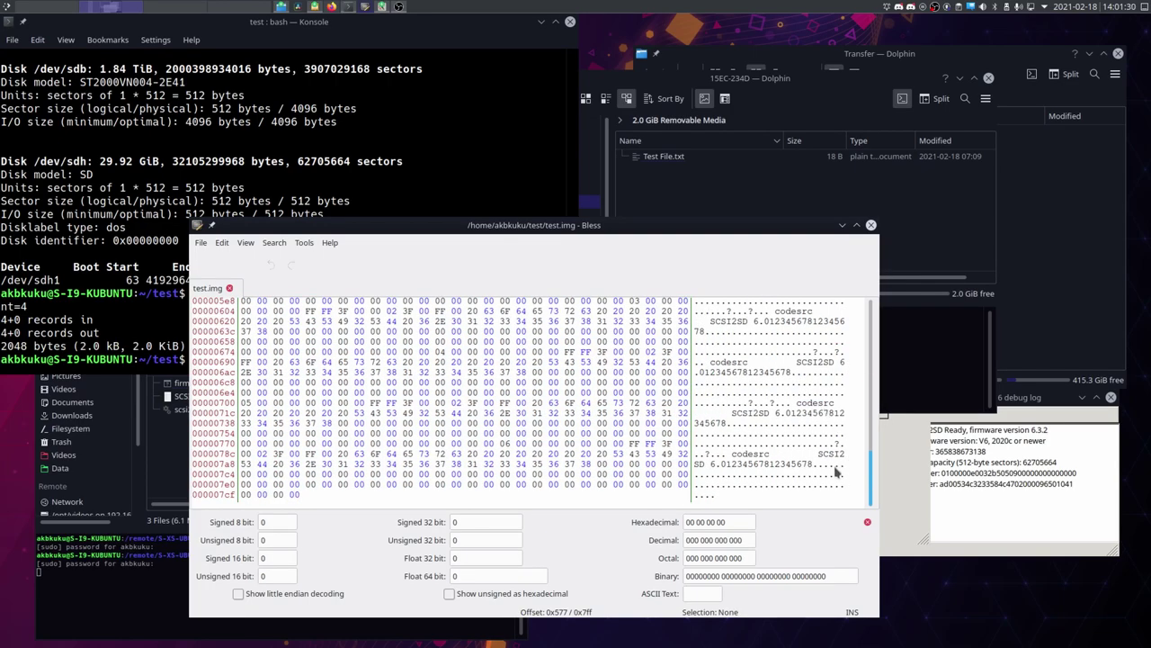
Step: Highlight the W30 Dri product text in test.img and examine the surrounding SCSI2SD device configuration entries
scroll(810, 481, up, 3)
drag(755, 362, 789, 369)
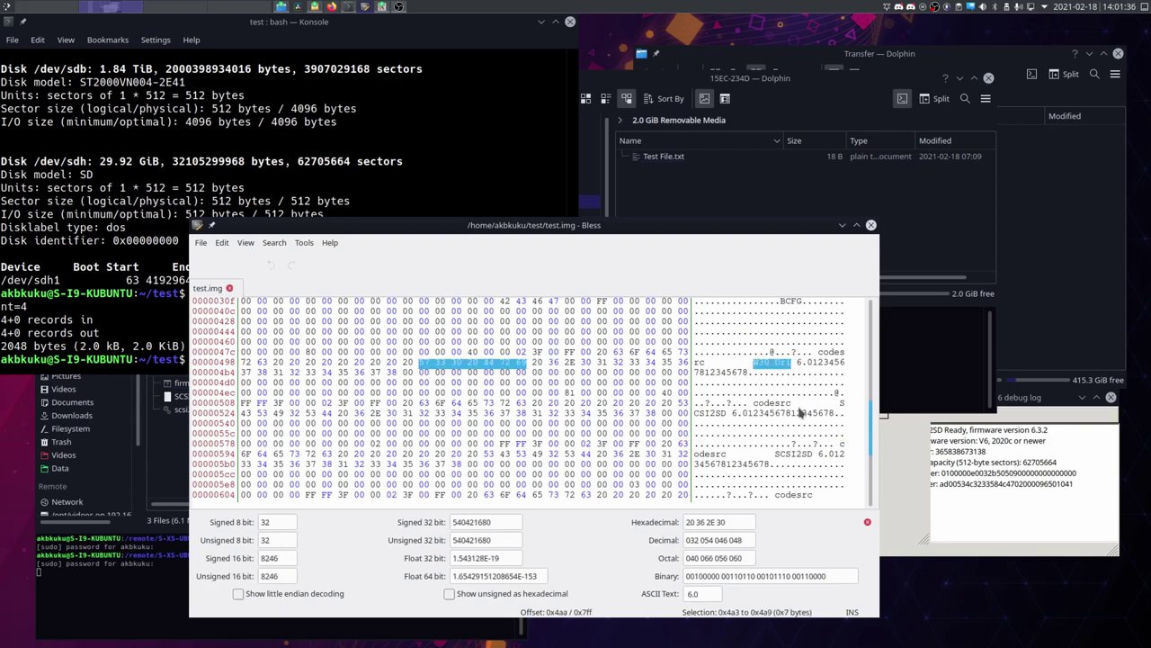
click(799, 408)
scroll(800, 409, down, 6)
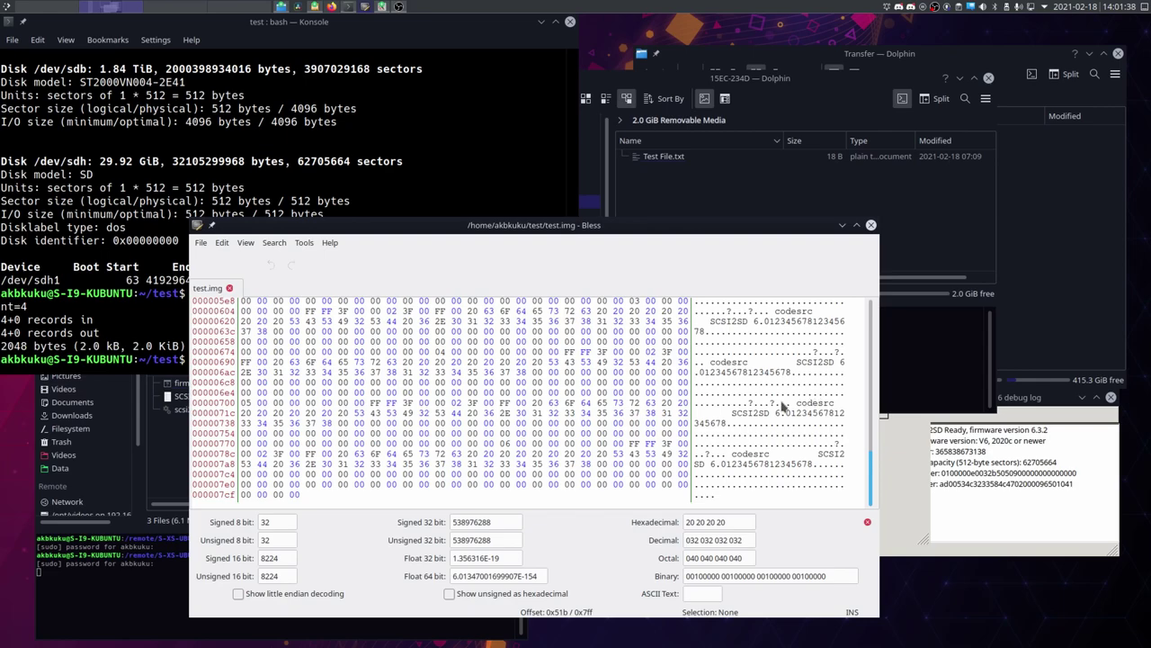
scroll(780, 423, up, 14)
scroll(780, 467, down, 7)
Step: Move the Bless window clear of the terminal output and shift the removable drive's Dolphin window higher on the desktop
click(426, 213)
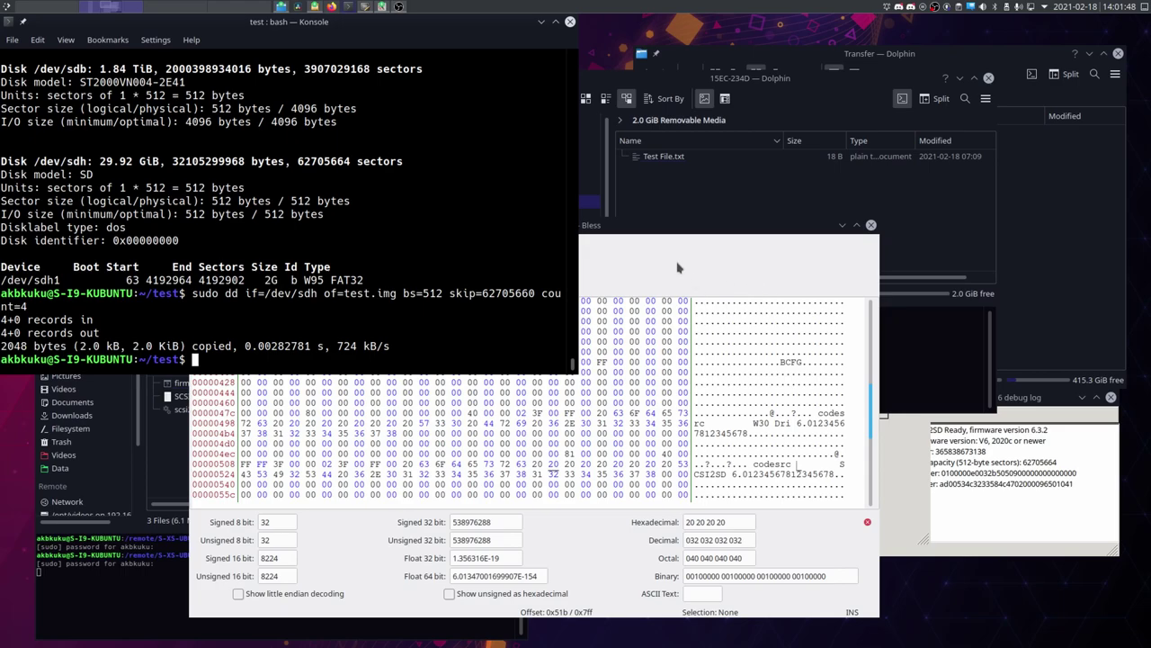
drag(680, 263, 822, 284)
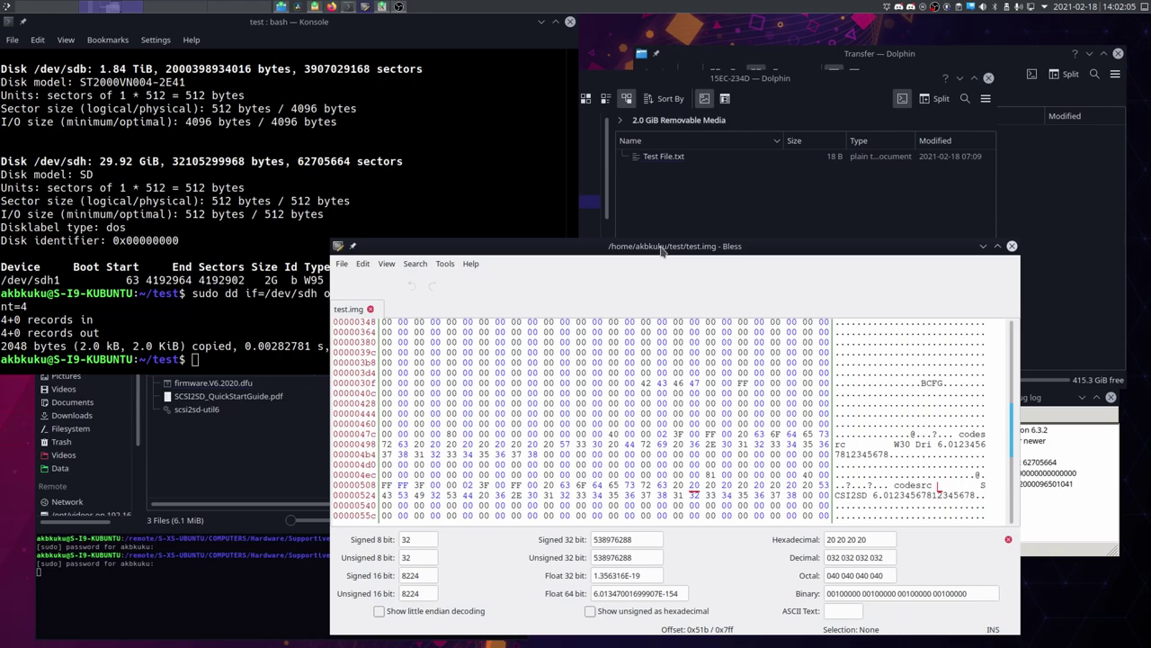
click(448, 51)
click(769, 87)
drag(769, 88, 793, 63)
click(704, 538)
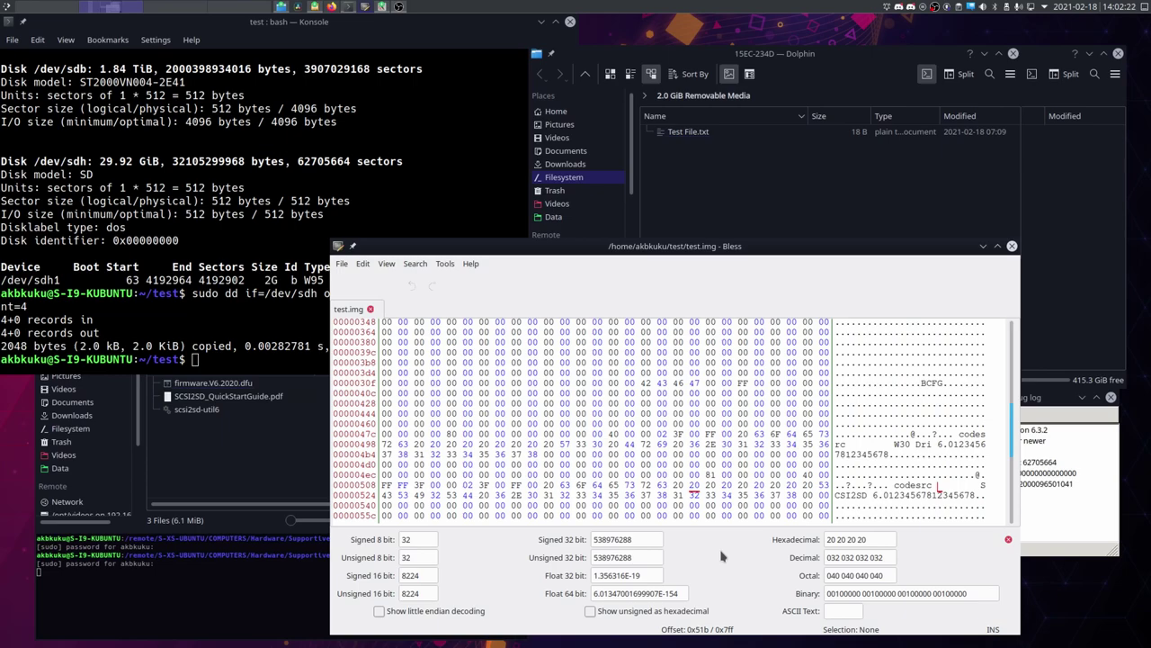
Step: Safely remove the 2.0 GiB removable drive in Dolphin
click(1015, 178)
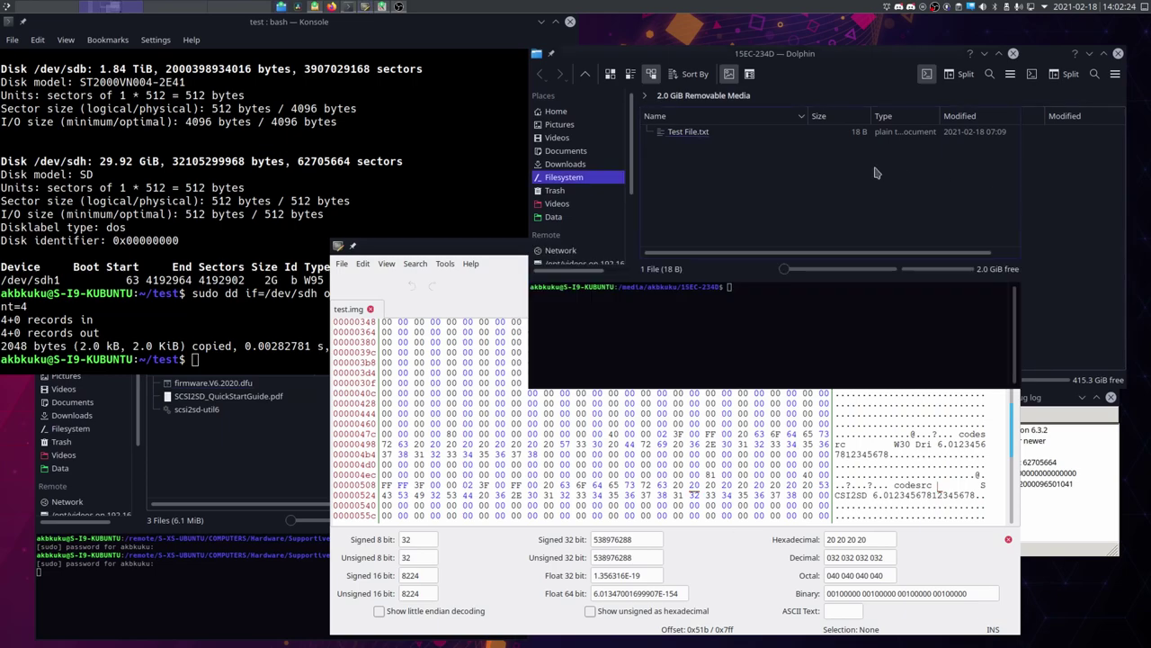
scroll(584, 213, down, 3)
right_click(581, 257)
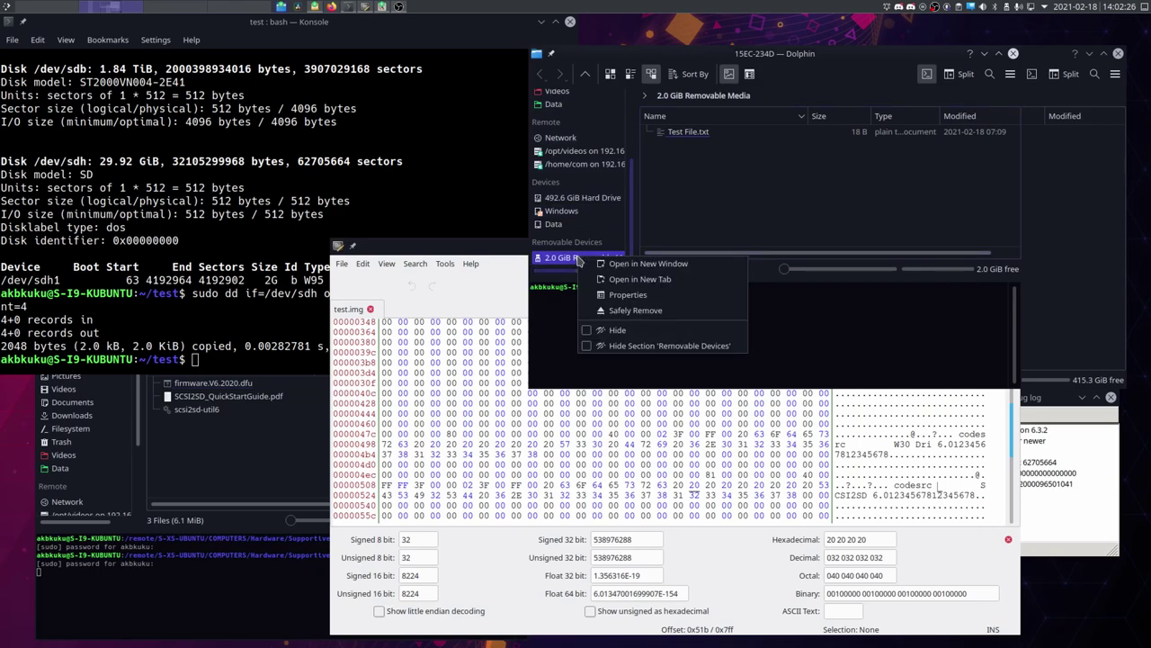
click(621, 306)
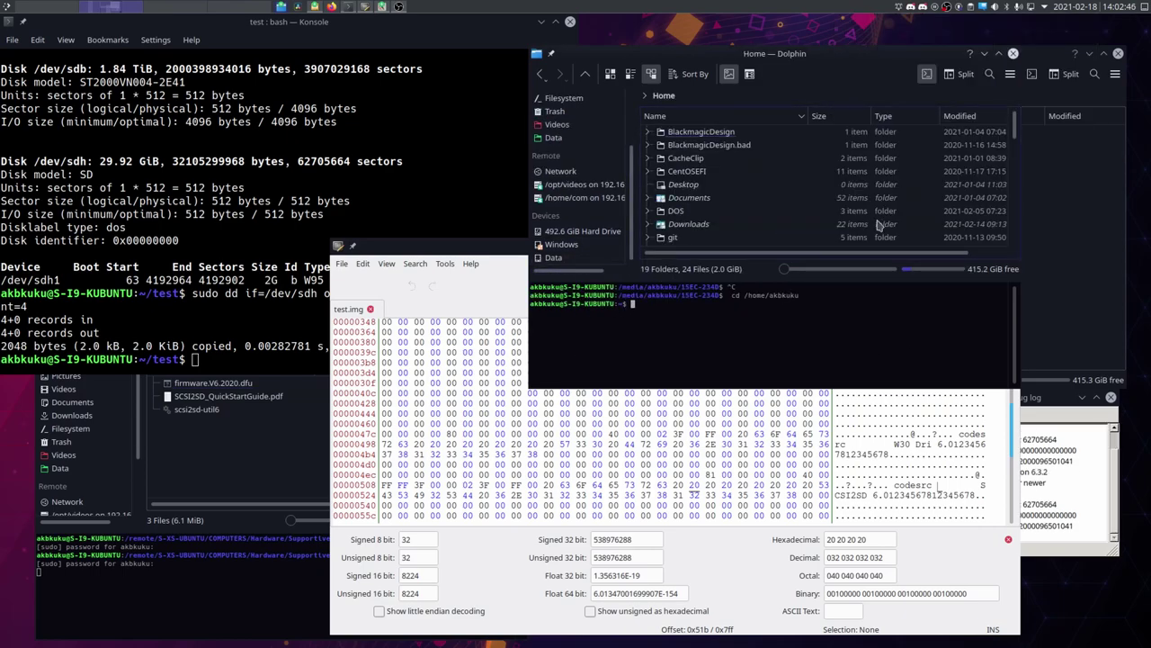
Step: Move the Home file manager window aside and open the second 2.0 GiB removable drive in the Transfer window
drag(904, 340, 718, 308)
scroll(666, 223, down, 2)
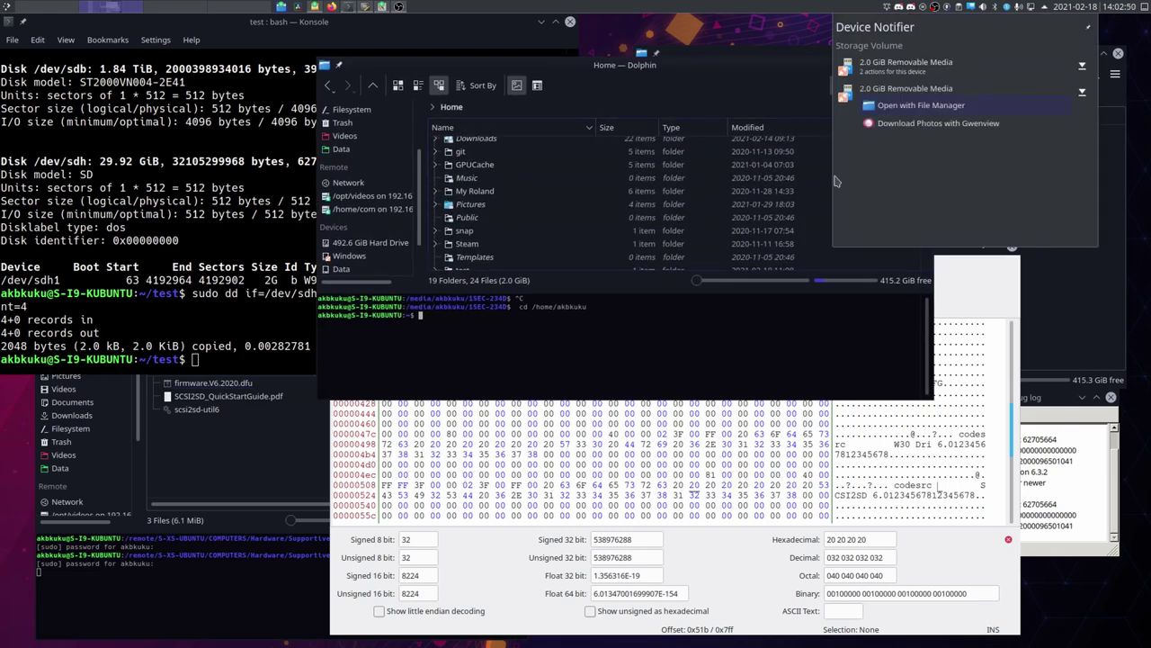
click(1084, 288)
scroll(679, 361, down, 1)
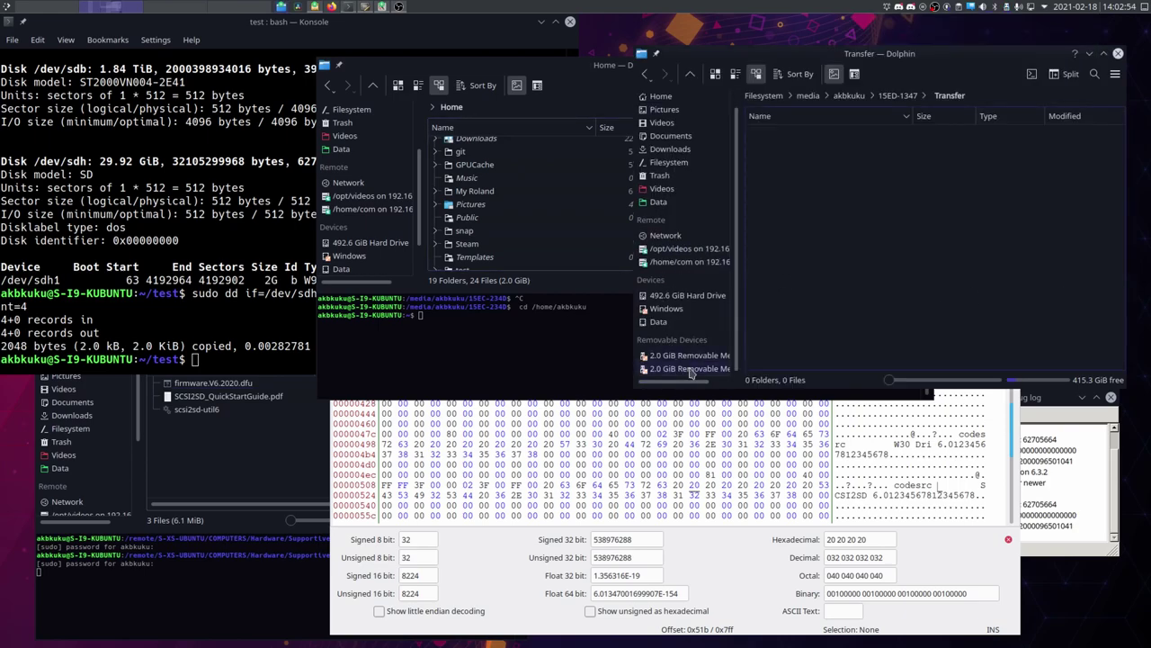
click(681, 368)
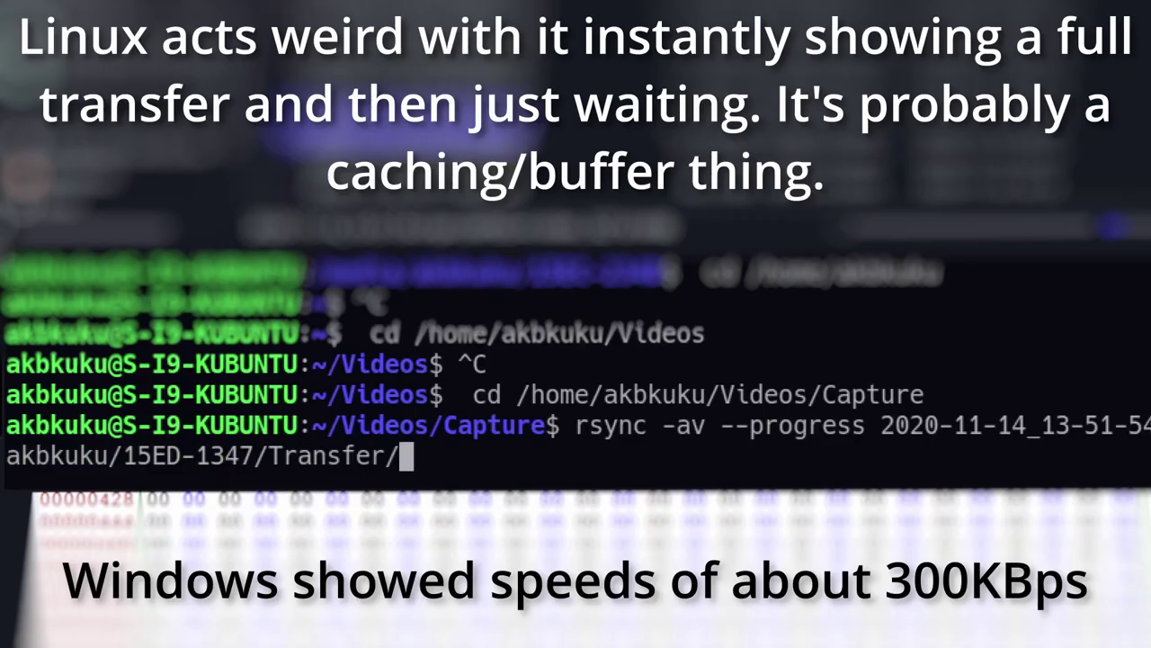
Step: Try to copy 2020-11-14_13-51-54.mp4 to the removable drive's Transfer folder with rsync, interrupt it and move the Capture window lower
key(Return)
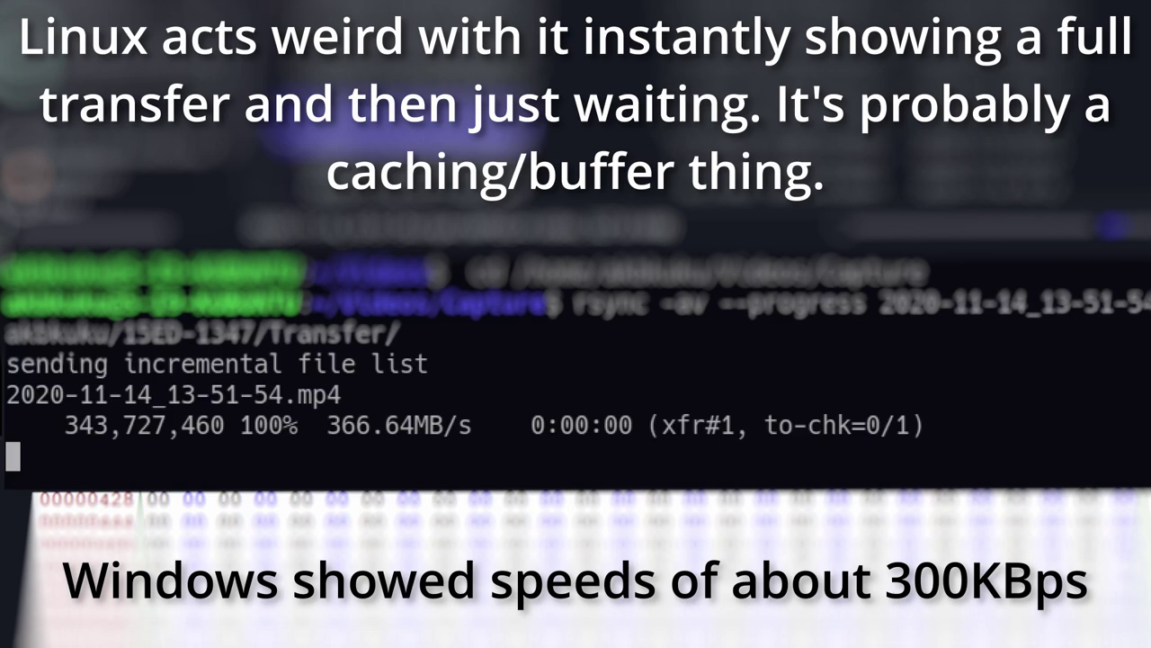
key(ctrl+c)
drag(423, 10, 392, 262)
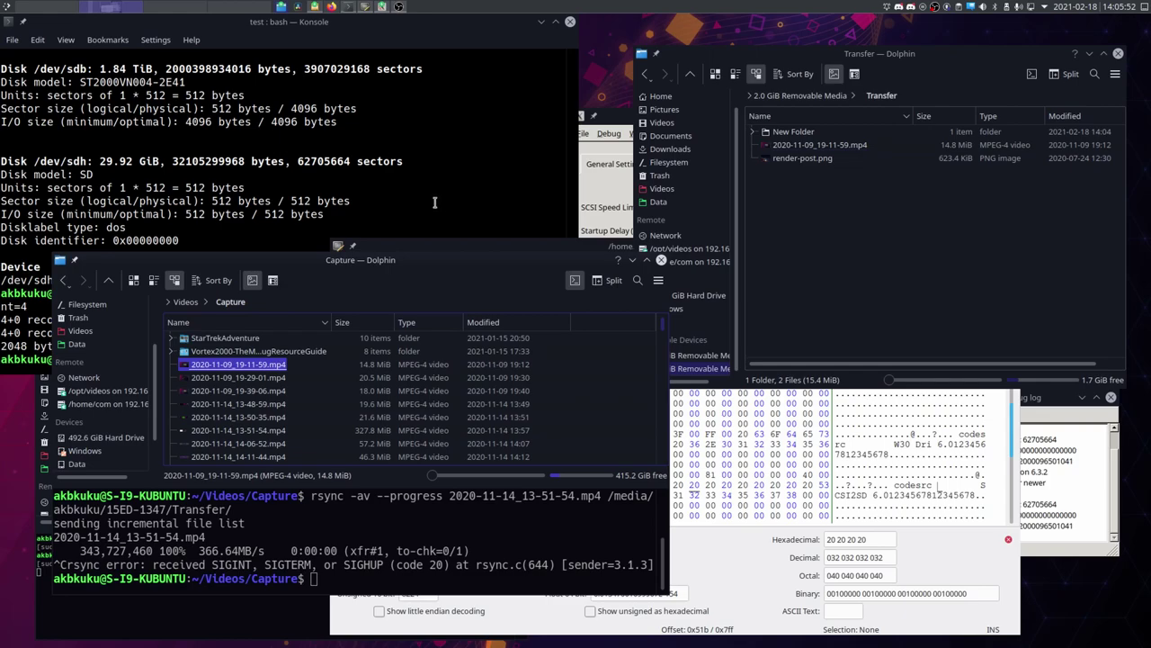
Step: Bring scsi2sd-util6 forward and enable Device 3 as a 700 MB CDROM with 2048-byte sectors and an automatic start sector
click(684, 526)
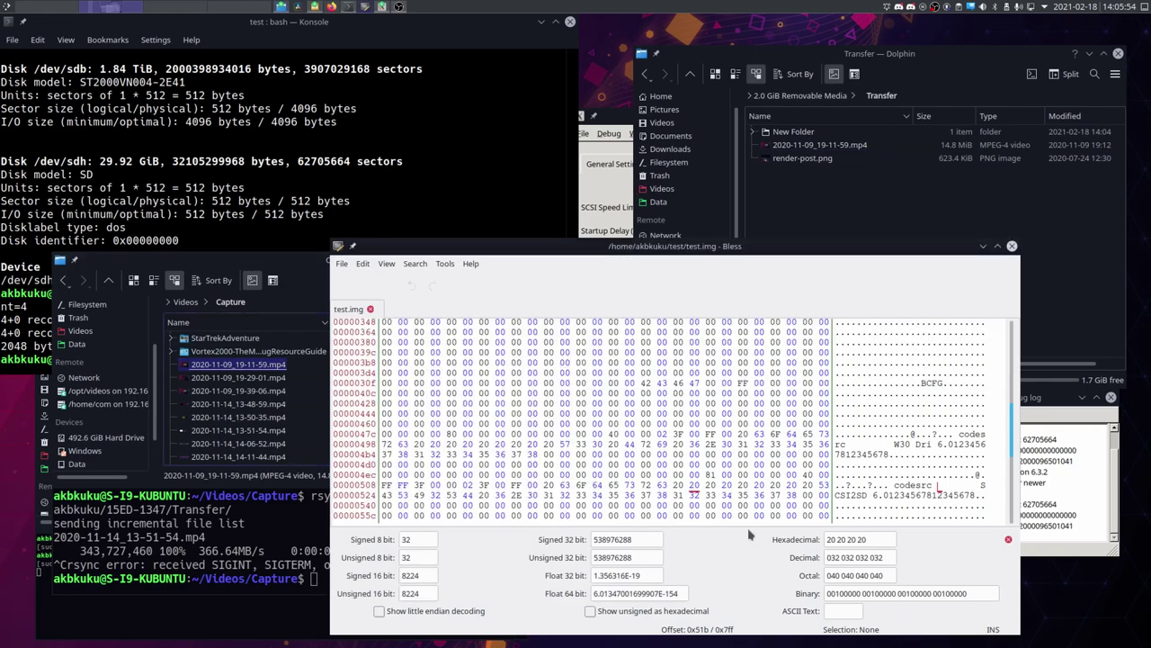
drag(634, 339, 591, 352)
click(619, 121)
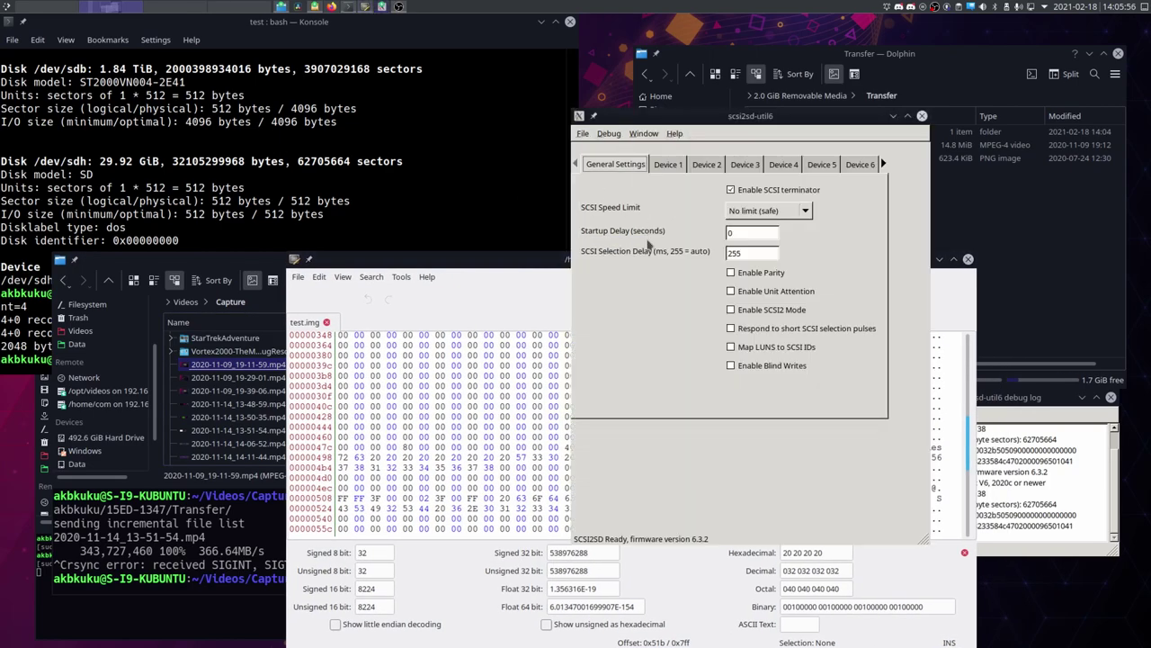
click(743, 165)
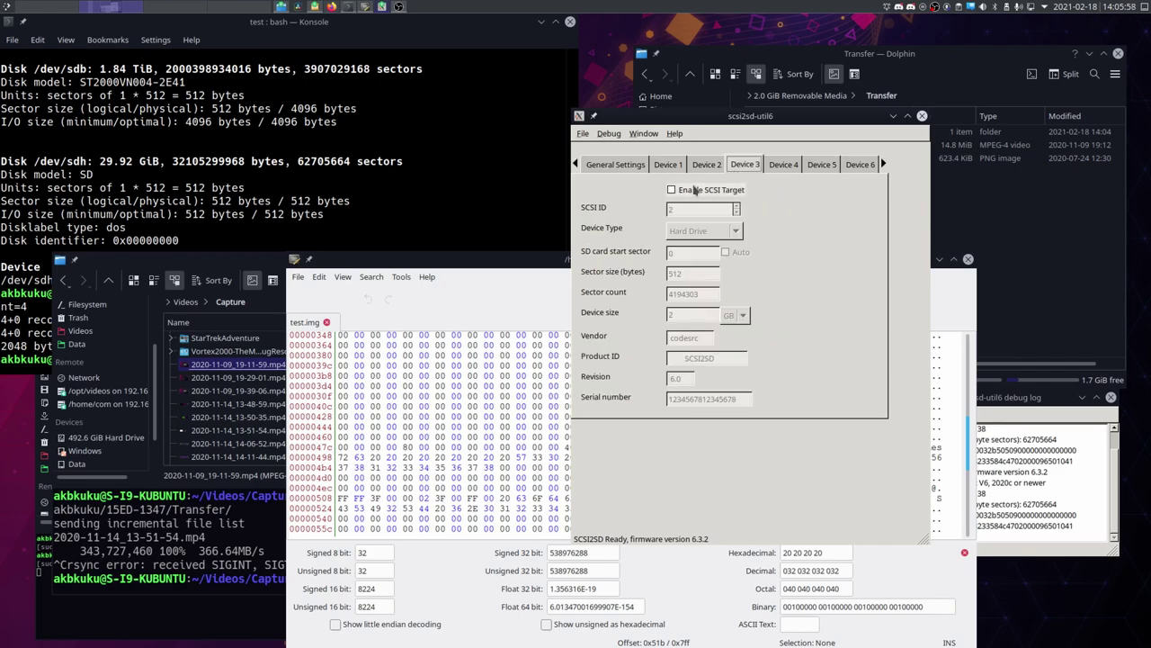
click(695, 190)
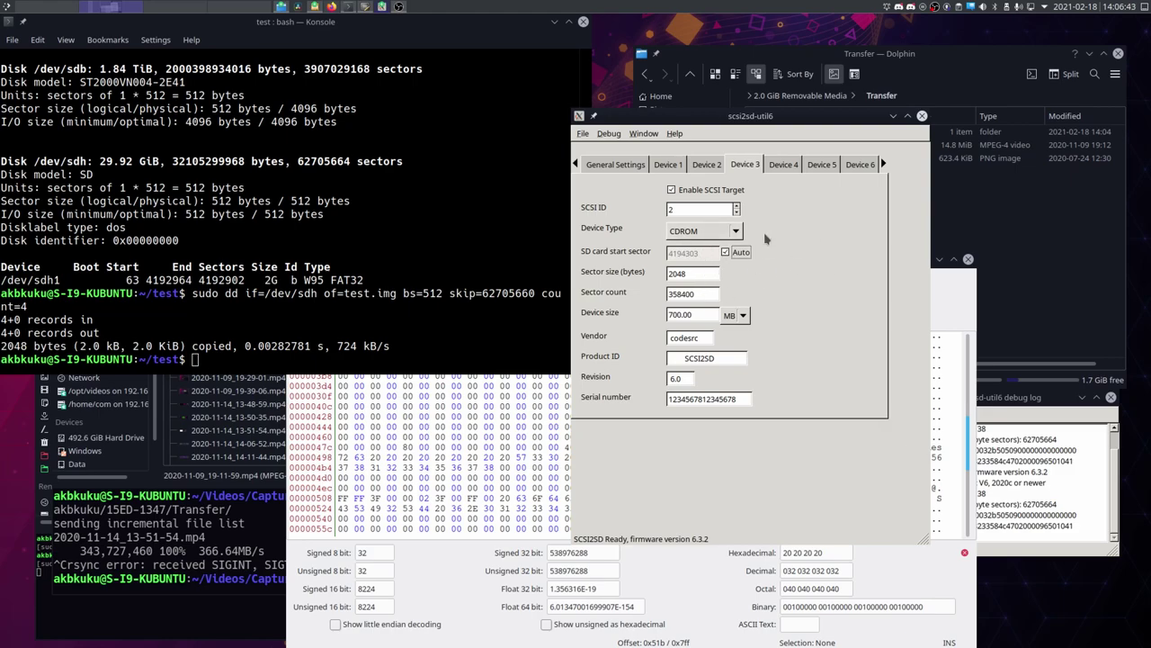
Step: Review the general settings, return to Device 3 and save the configuration to the SCSI2SD device
click(615, 164)
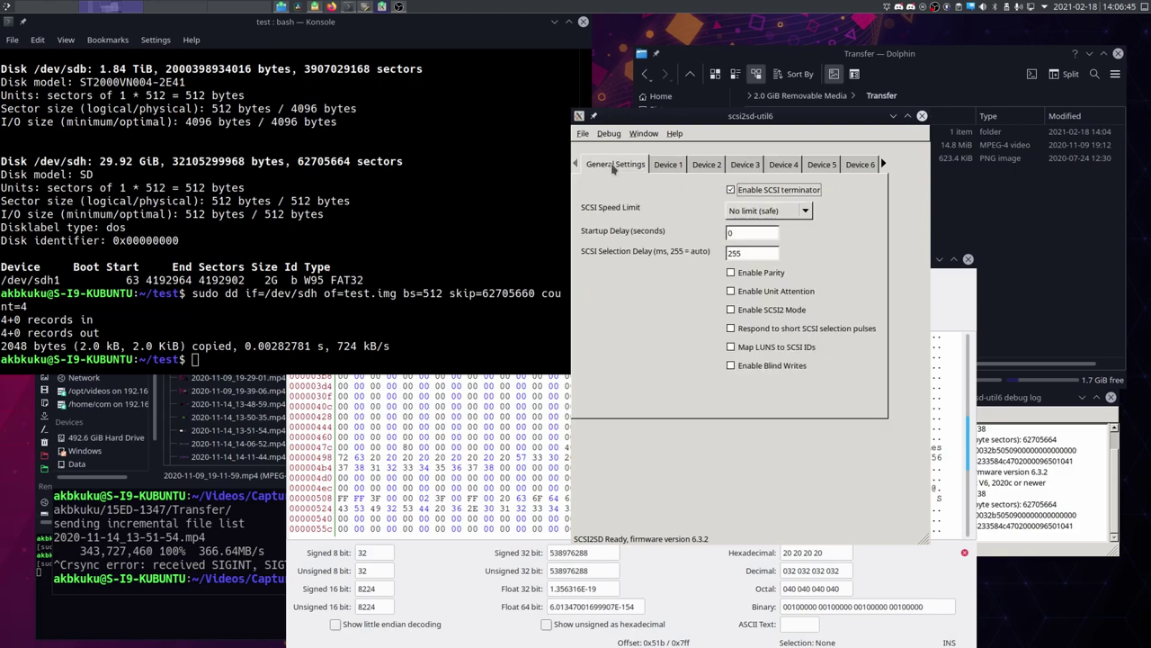
click(745, 164)
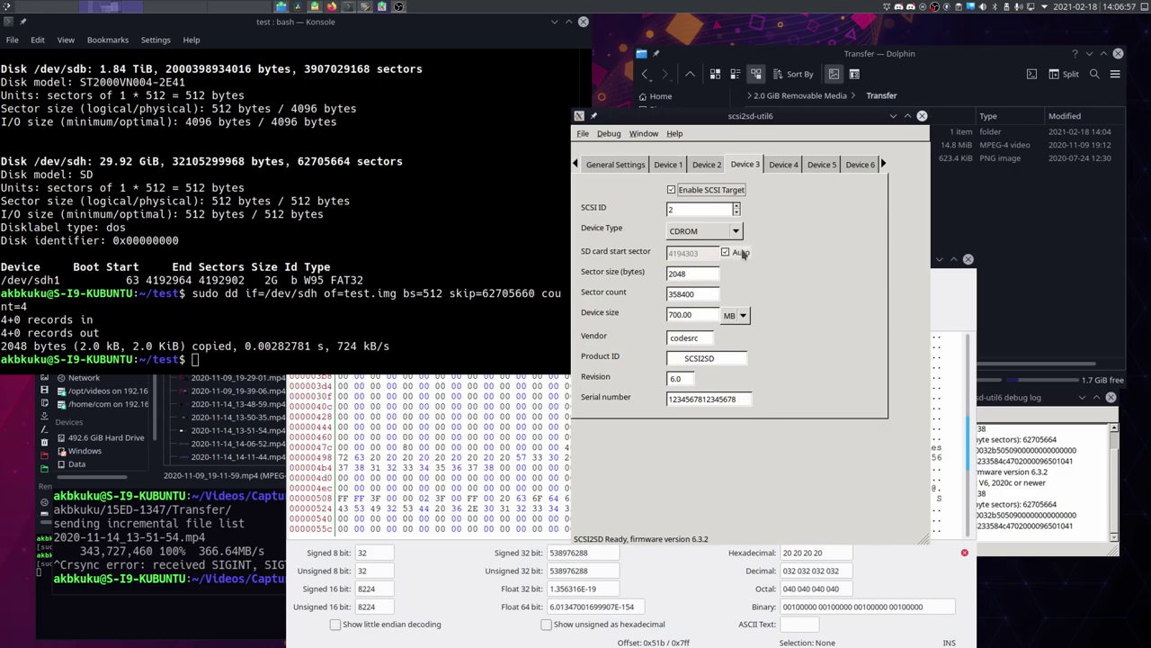
click(583, 133)
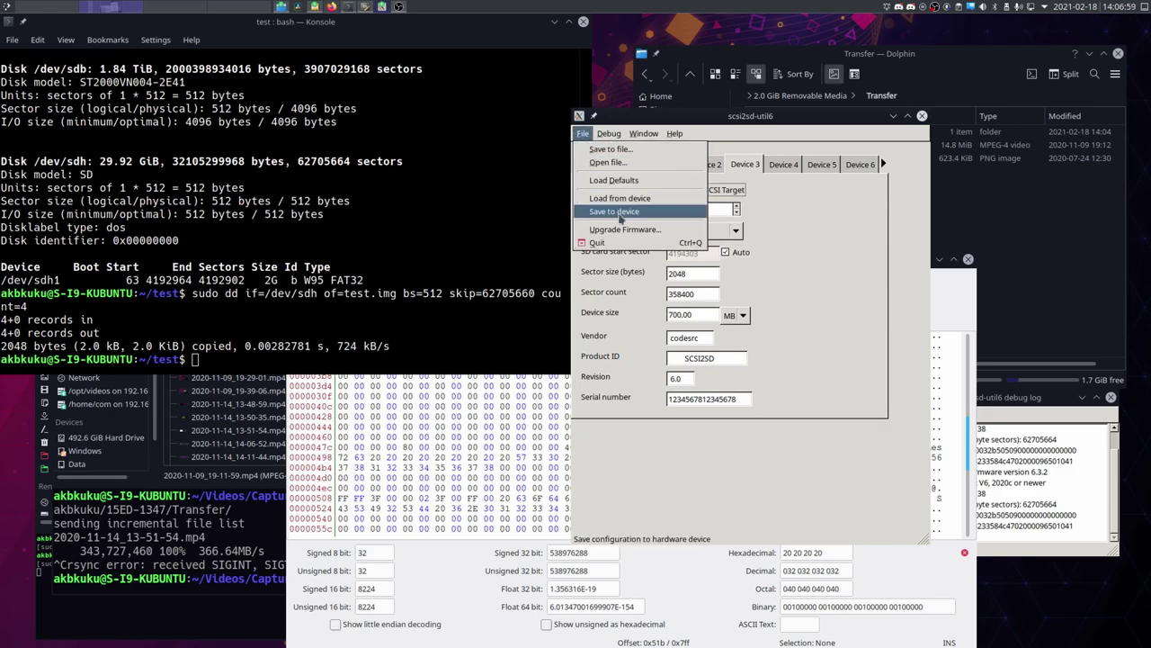
click(614, 211)
click(754, 364)
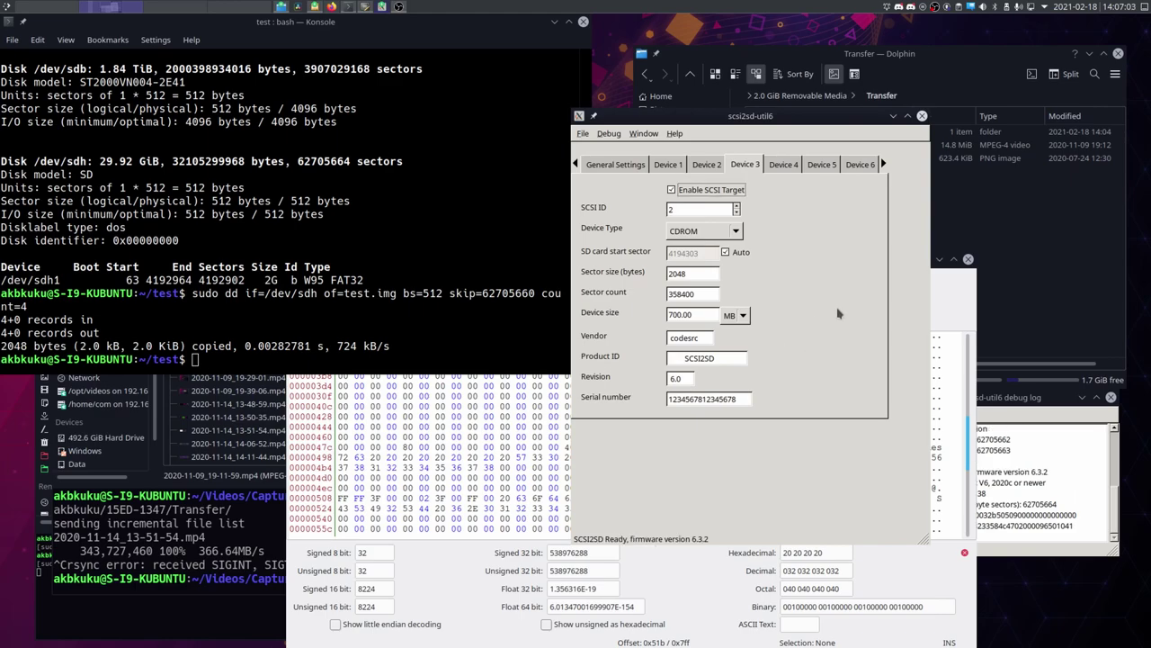
Step: Switch back to the terminal and rerun sudo fdisk -l to list the attached disks
key(alt+Tab)
key(Up)
key(Up)
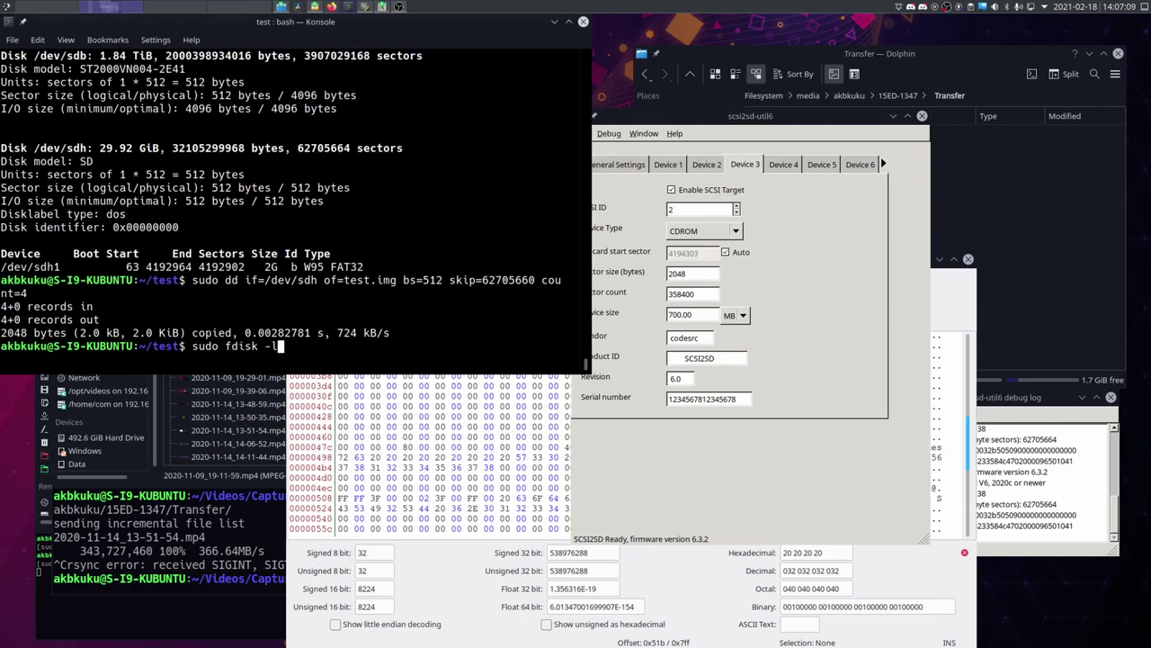
key(Up)
key(Return)
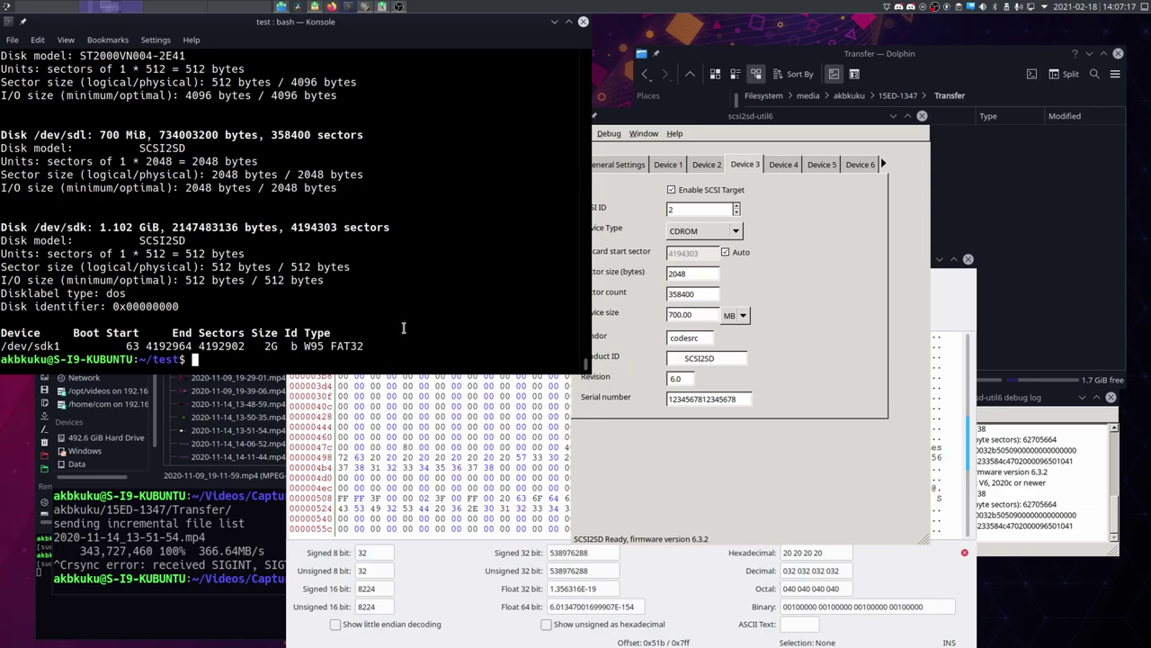
Step: Open the Games folder under Data > Disk Images in the SCSI2SDv6 Dolphin window, select BEETLE.ISO and move the window off the terminal
click(83, 447)
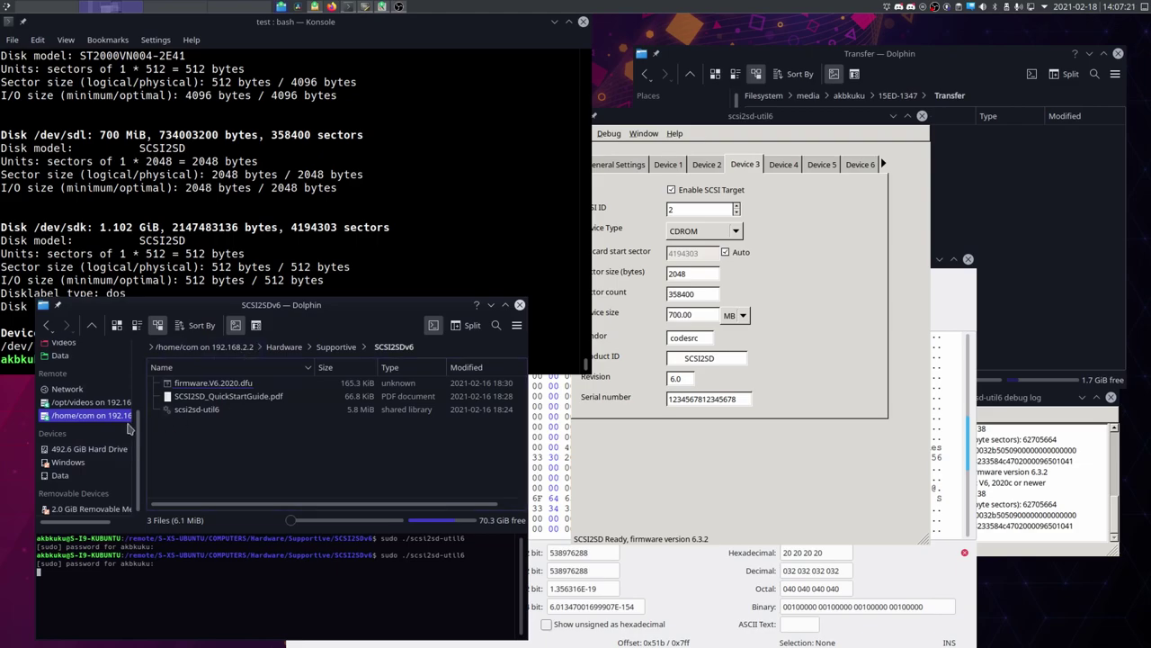
key(ctrl+q)
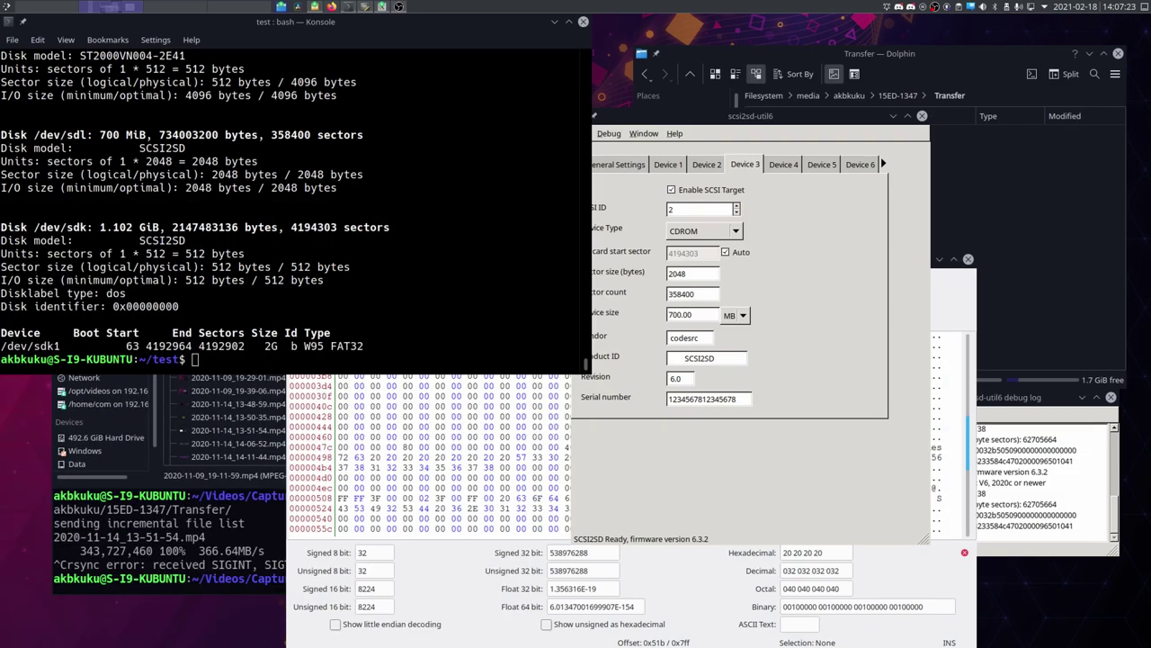
key(alt+Tab)
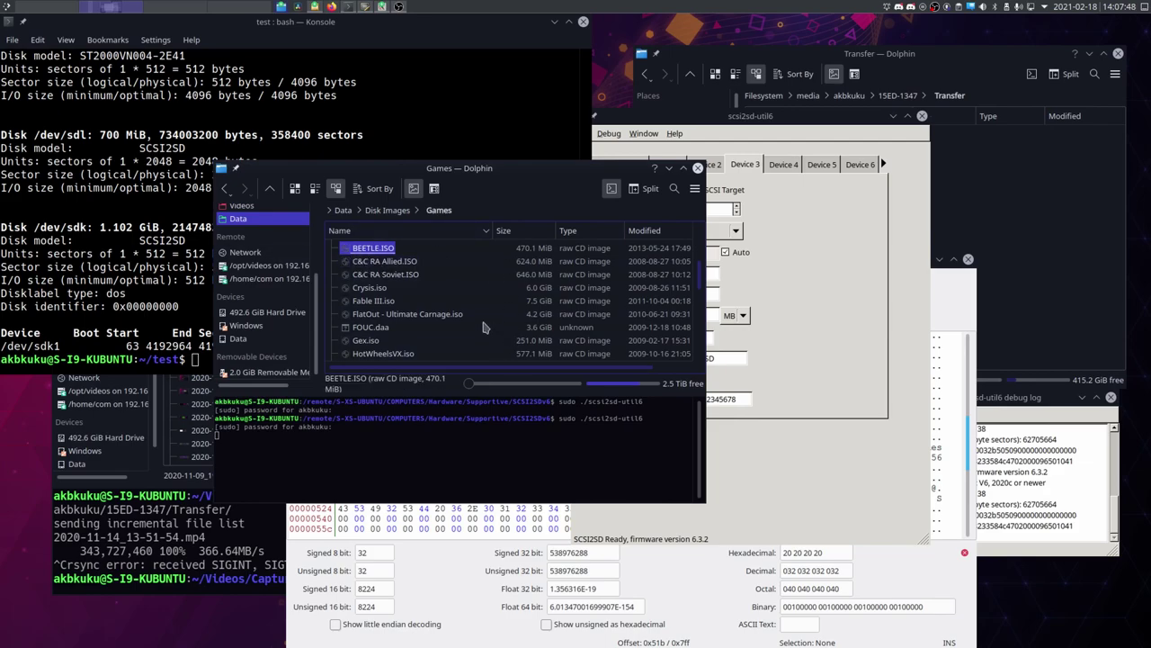
drag(483, 327, 432, 365)
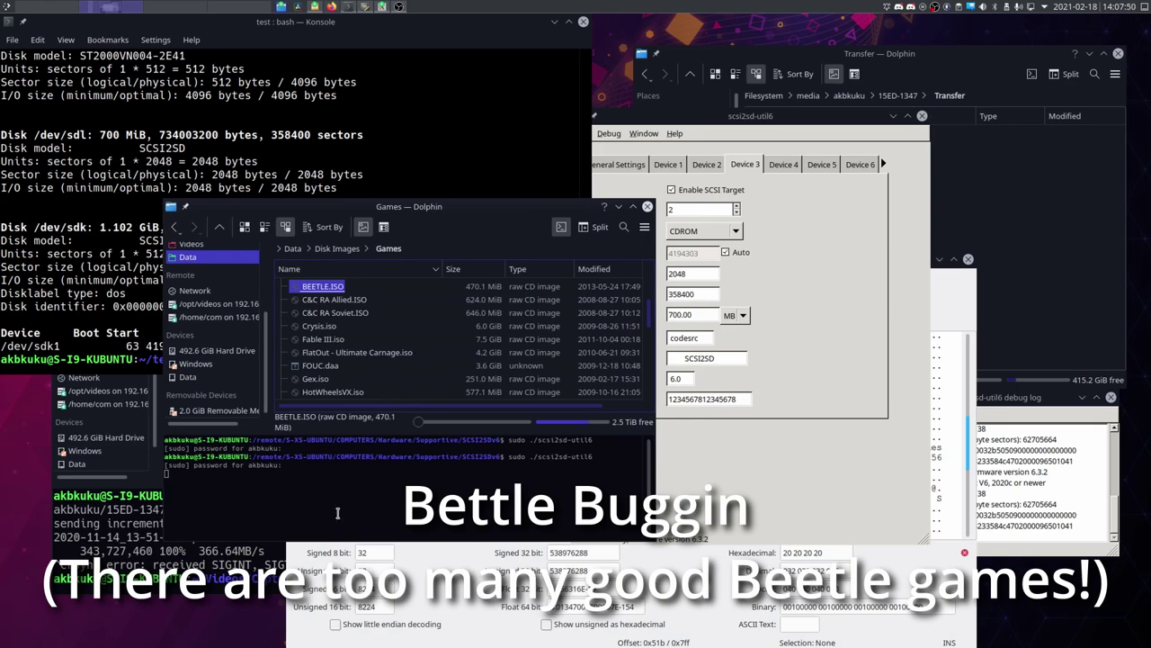
drag(402, 504, 1000, 519)
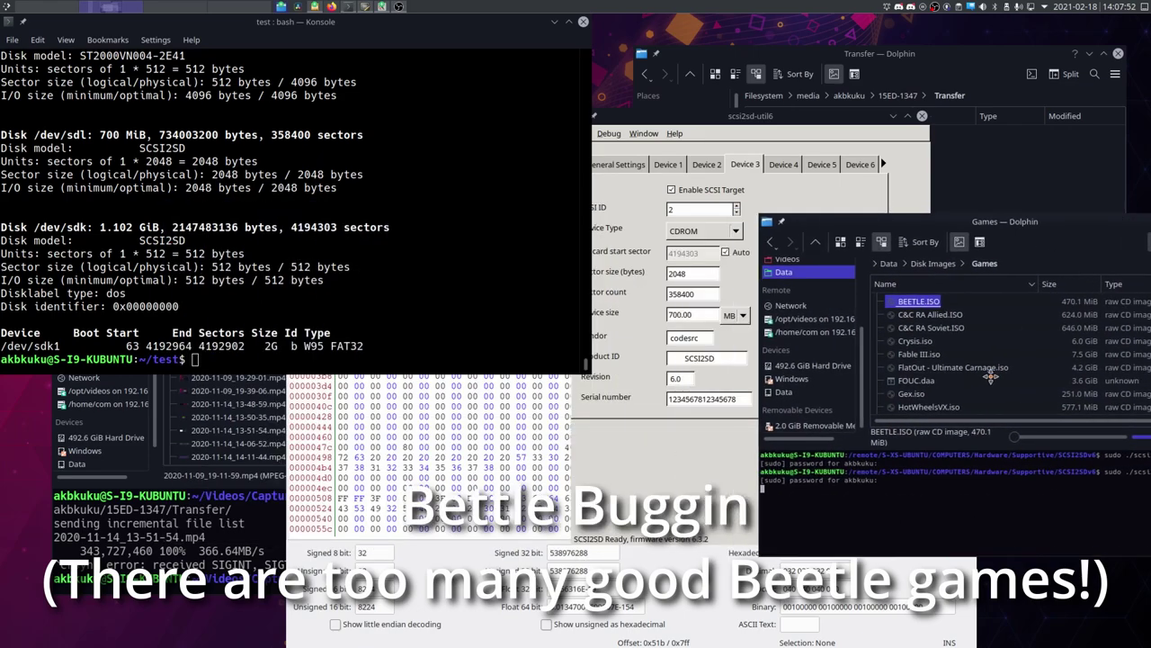
Step: Write /mnt/data/Disk\ Images/Games/BEETLE.ISO to /dev/sdl using sudo dd with bs=2048, and bring the Games folder window forward
click(216, 551)
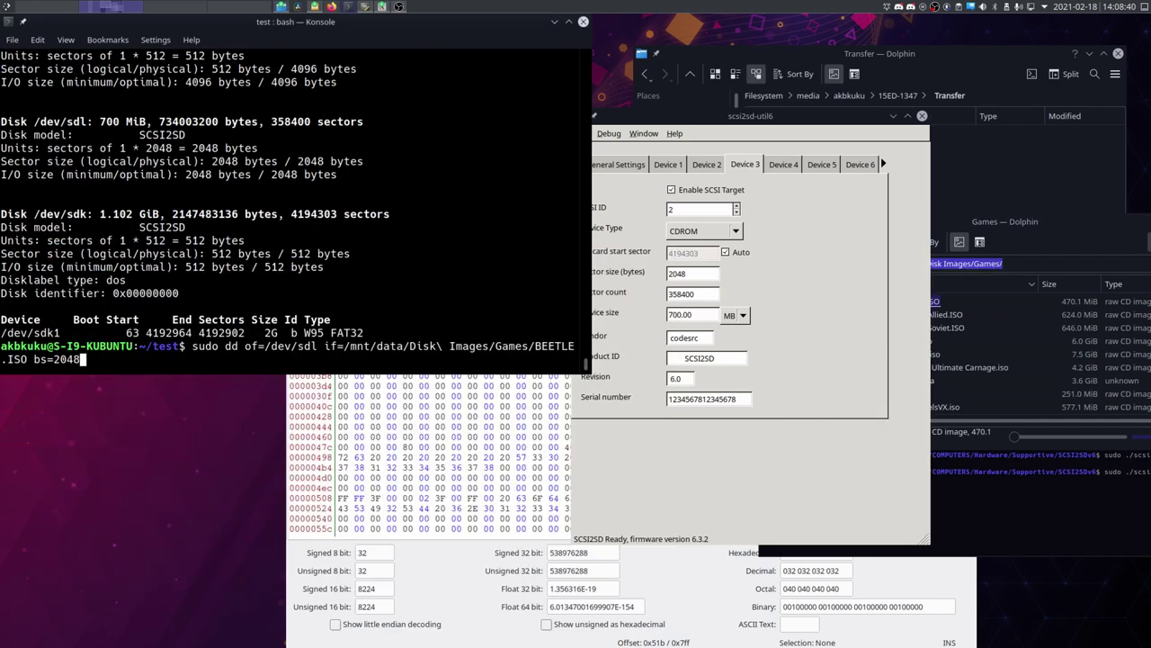
key(Return)
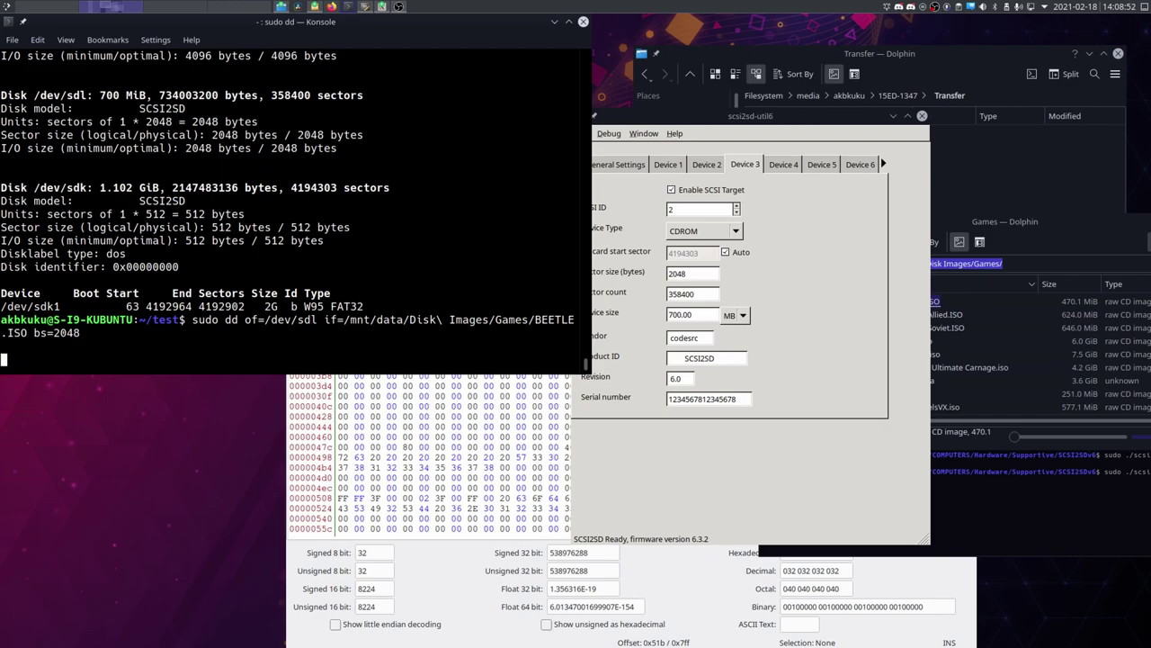
click(1082, 536)
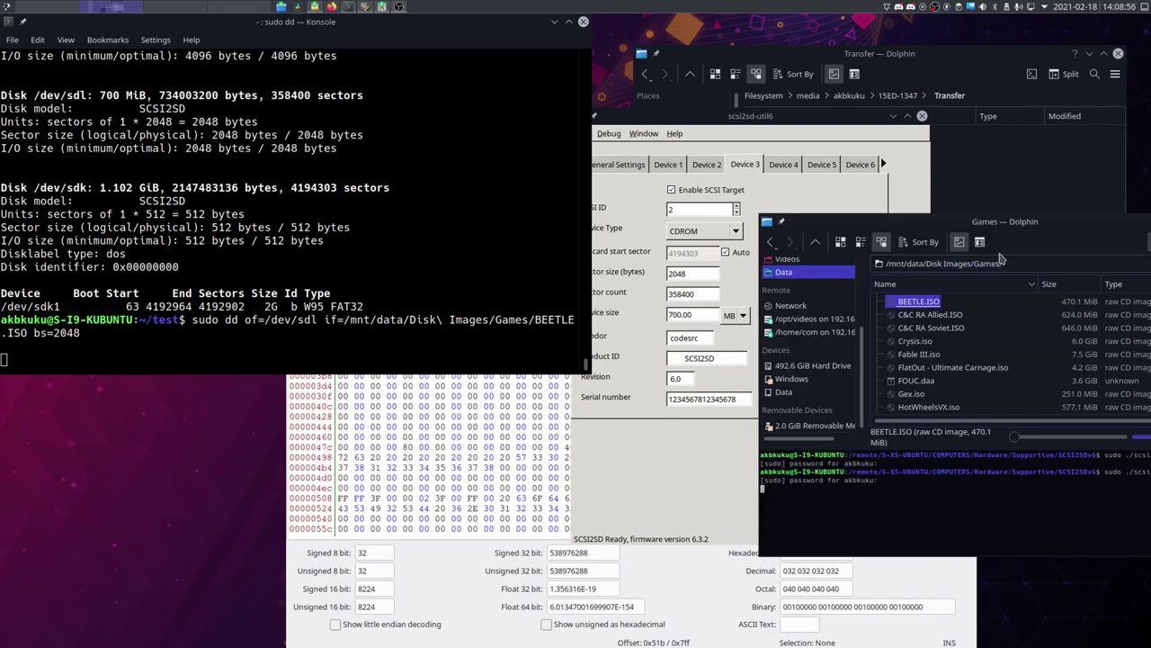
drag(950, 229, 785, 226)
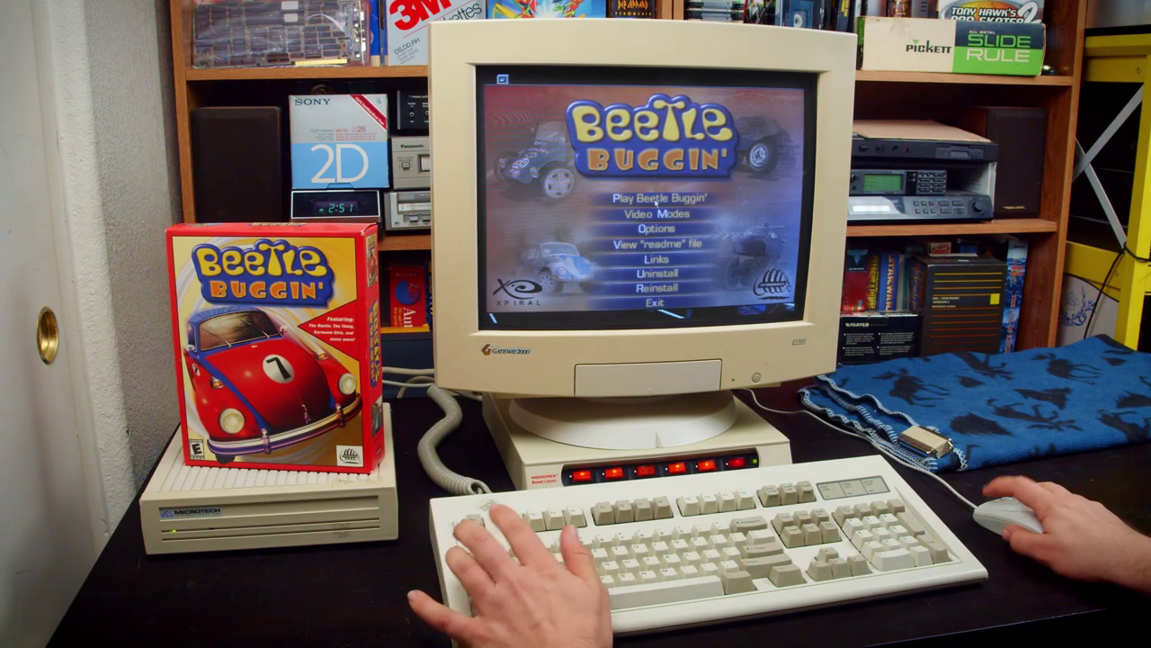
Step: On the Windows 98 PC, launch Beetle Buggin' with the Primary Display Driver at 640 x 480 x 32 bit
click(659, 199)
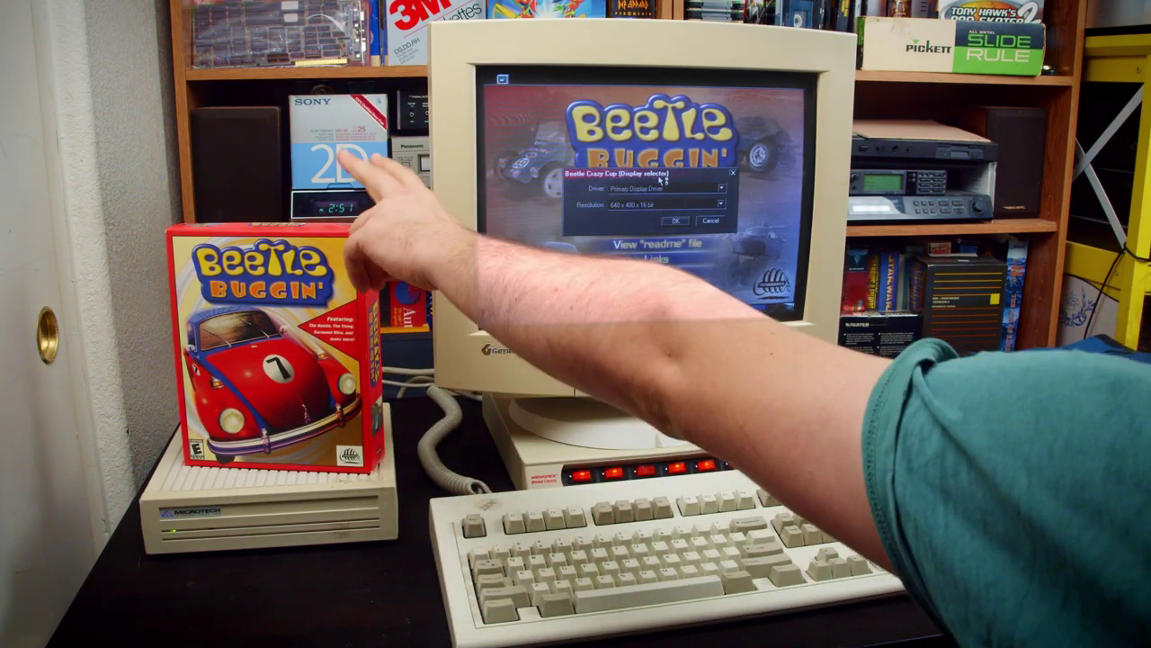
click(679, 188)
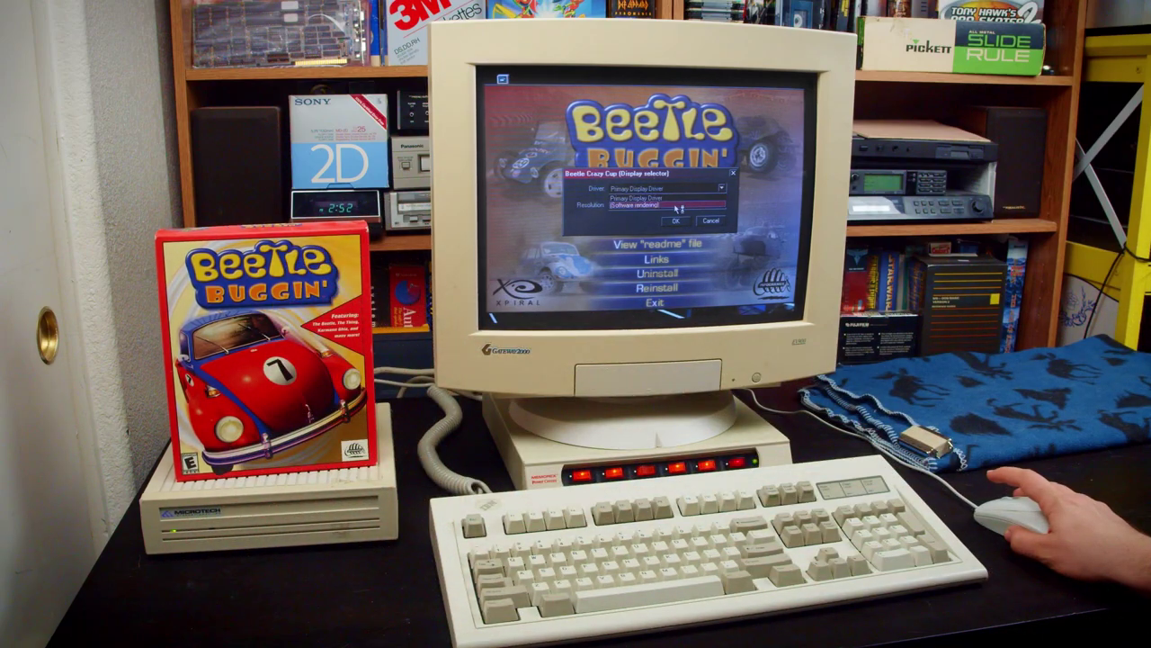
click(679, 199)
click(680, 204)
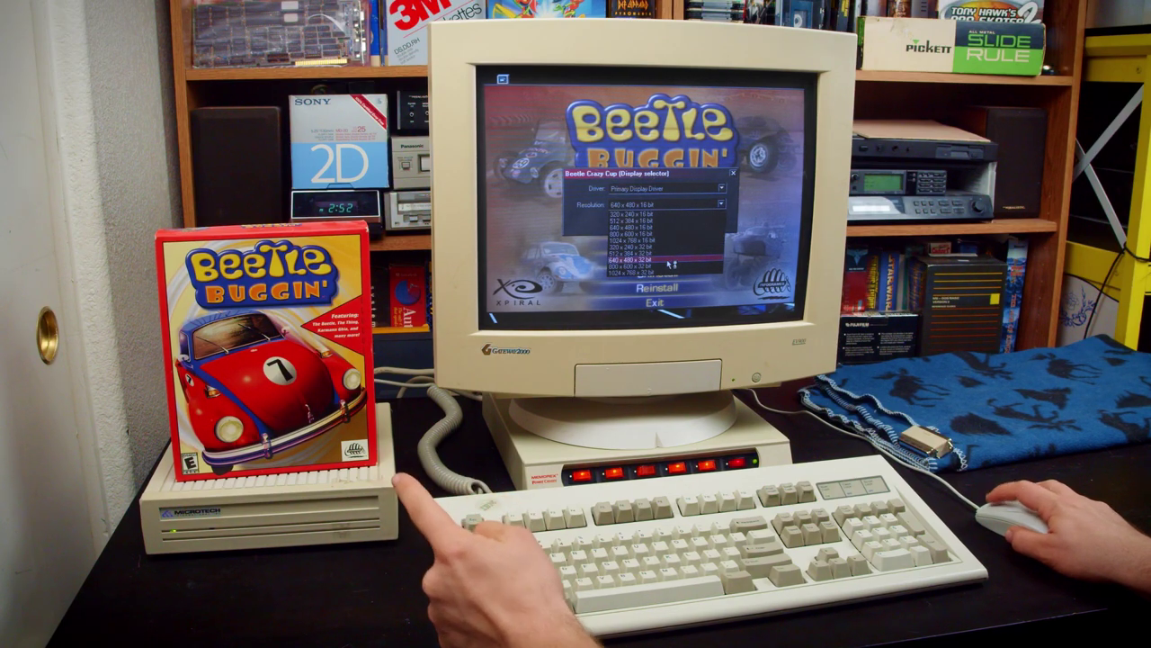
click(668, 258)
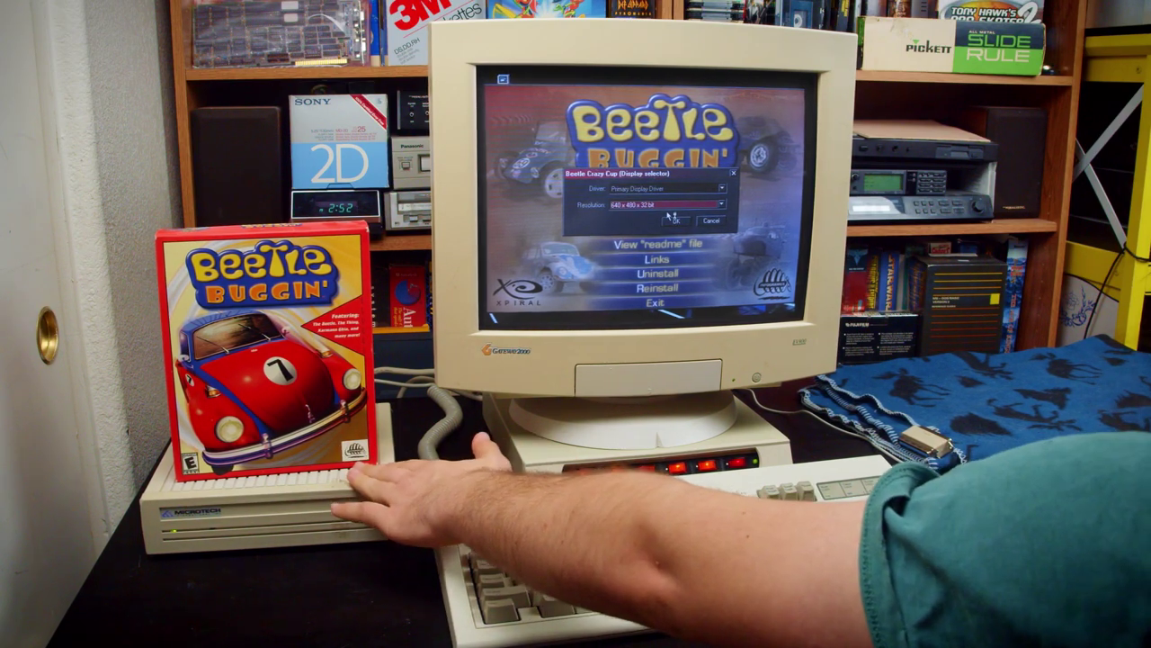
click(673, 218)
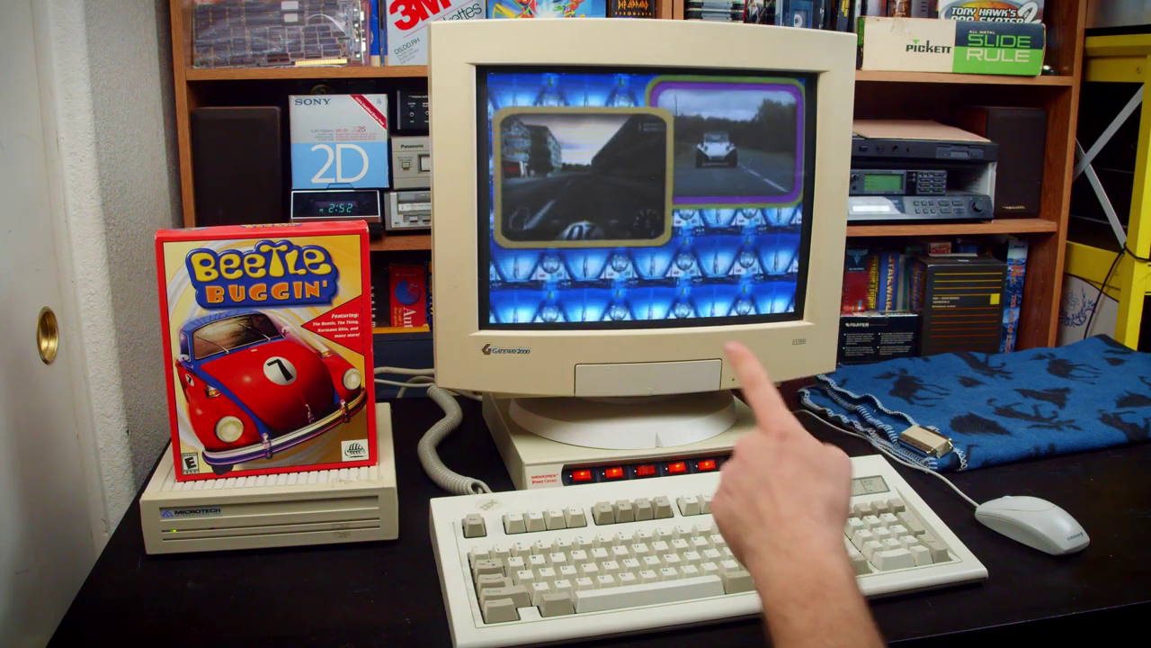
Step: Skip the intro videos and enter Quick Race with a new player named Test
key(Return)
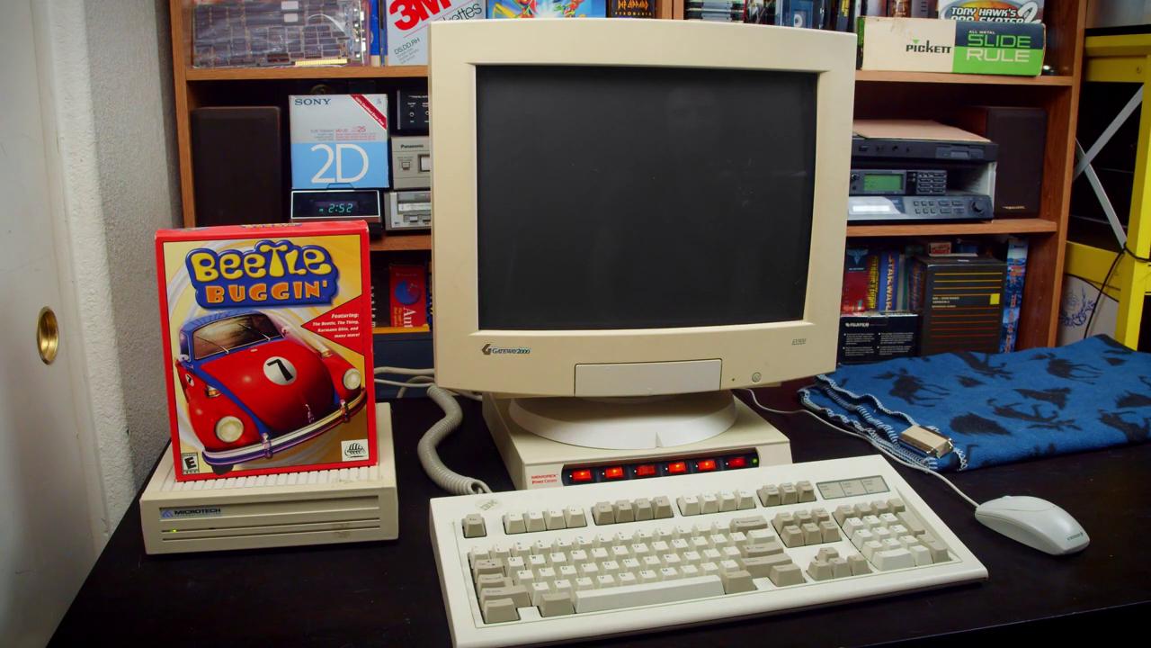
key(Return)
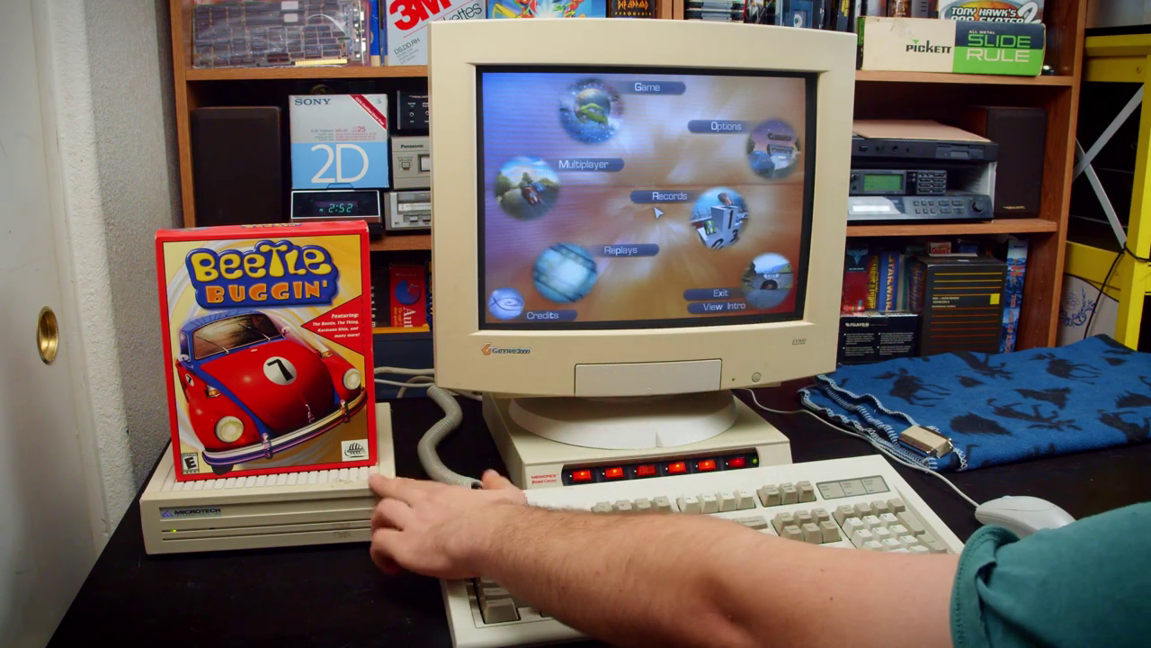
click(661, 90)
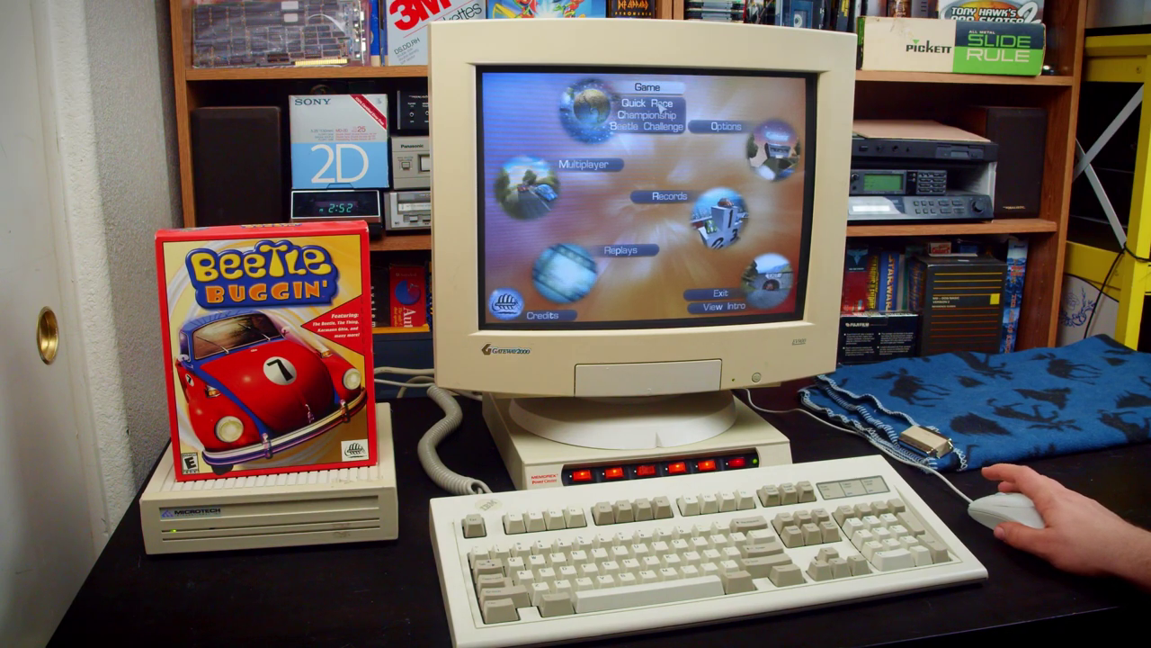
click(661, 106)
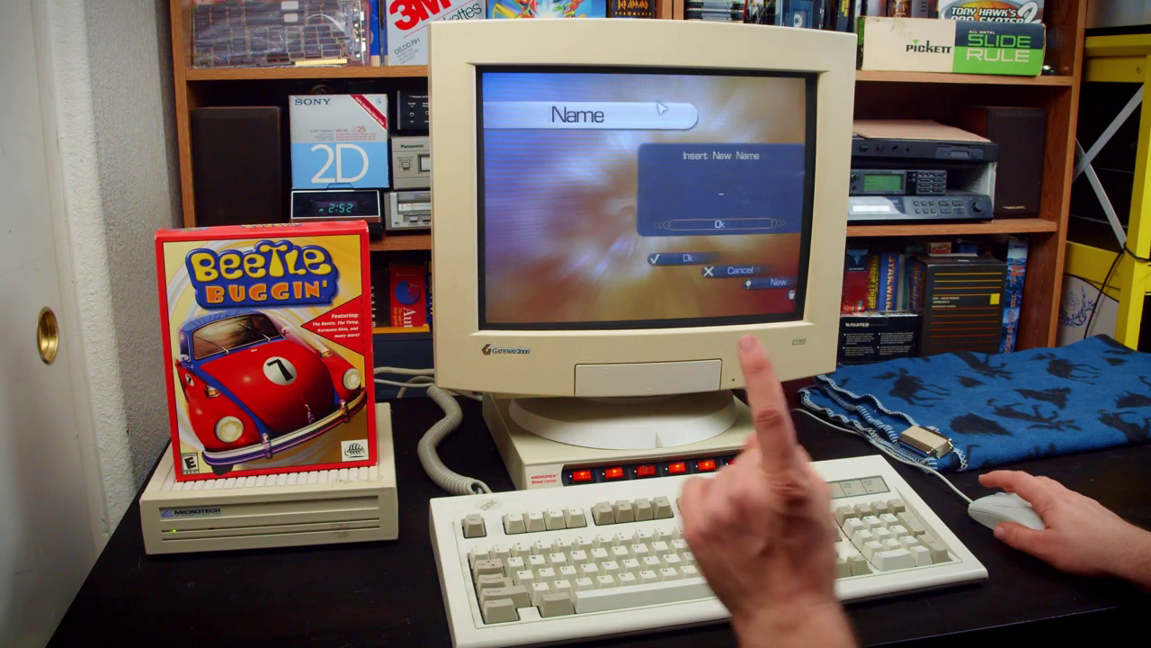
text(Test)
click(676, 223)
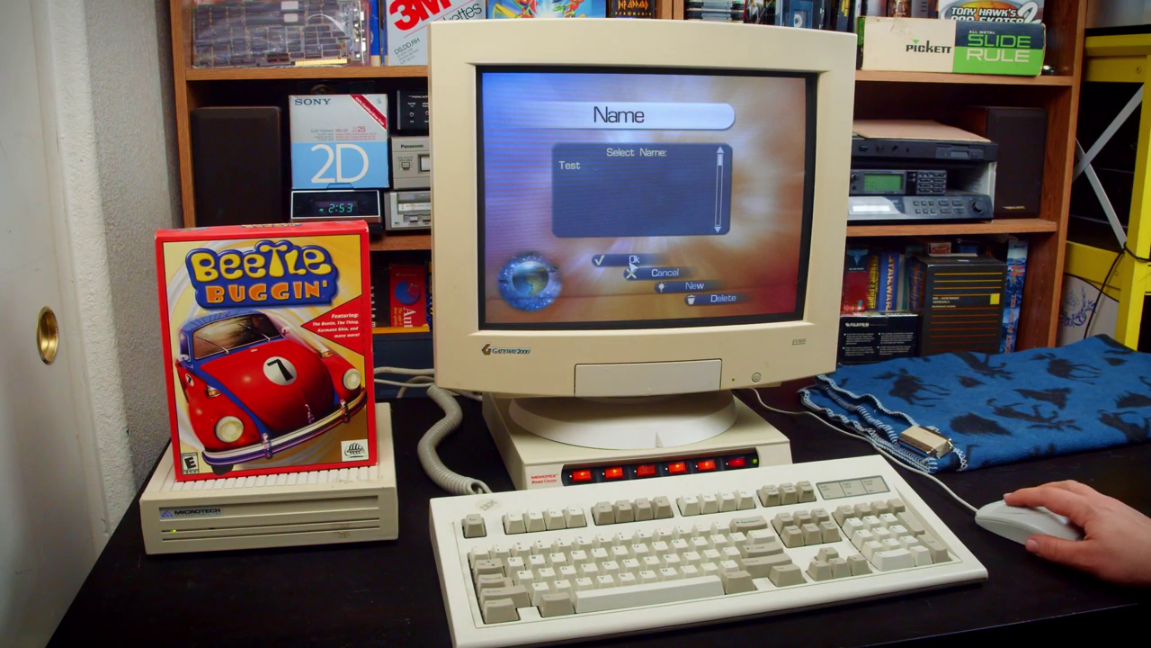
click(633, 258)
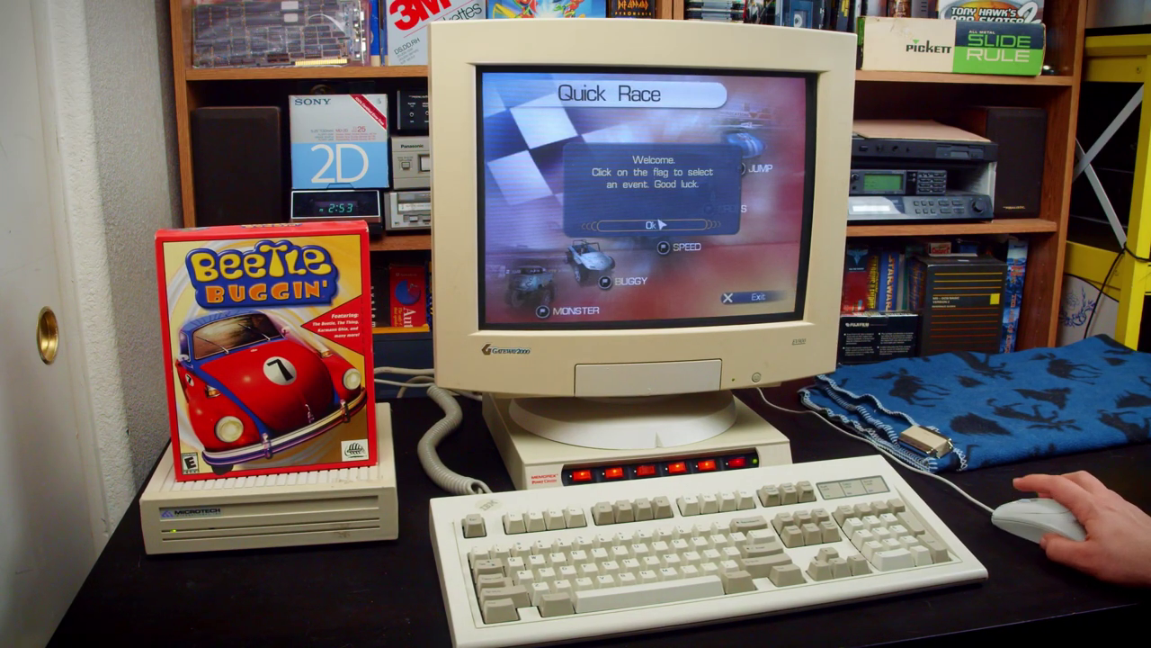
Step: Dismiss the welcome message, choose the Jump event and start the race with the preselected blue car
click(655, 224)
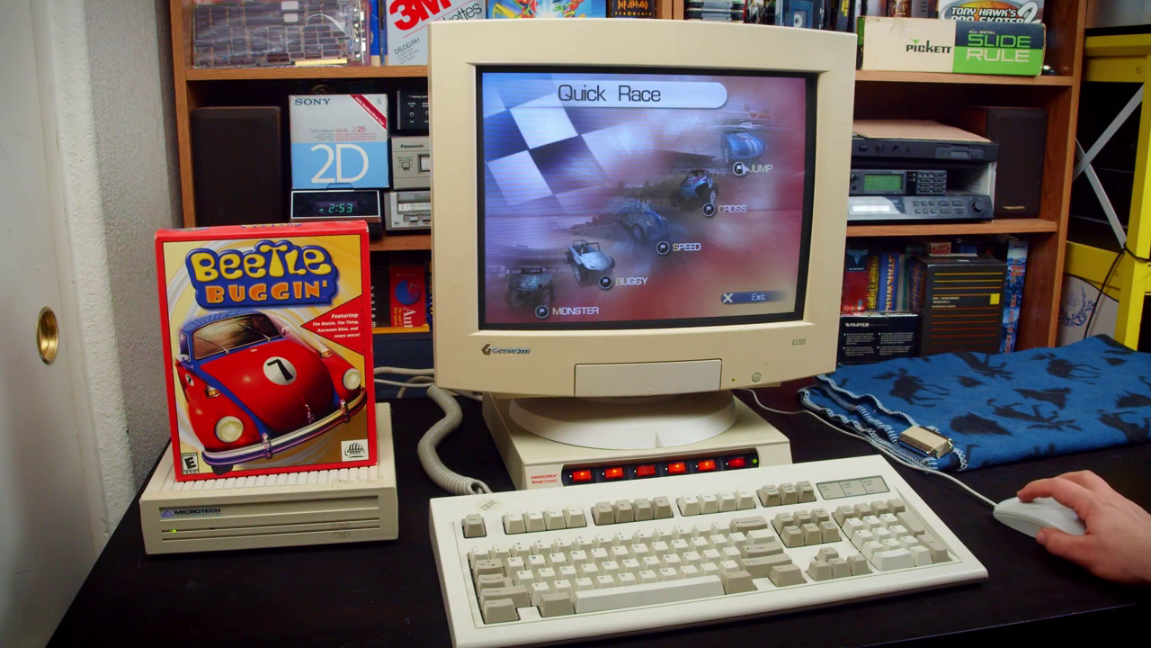
click(740, 167)
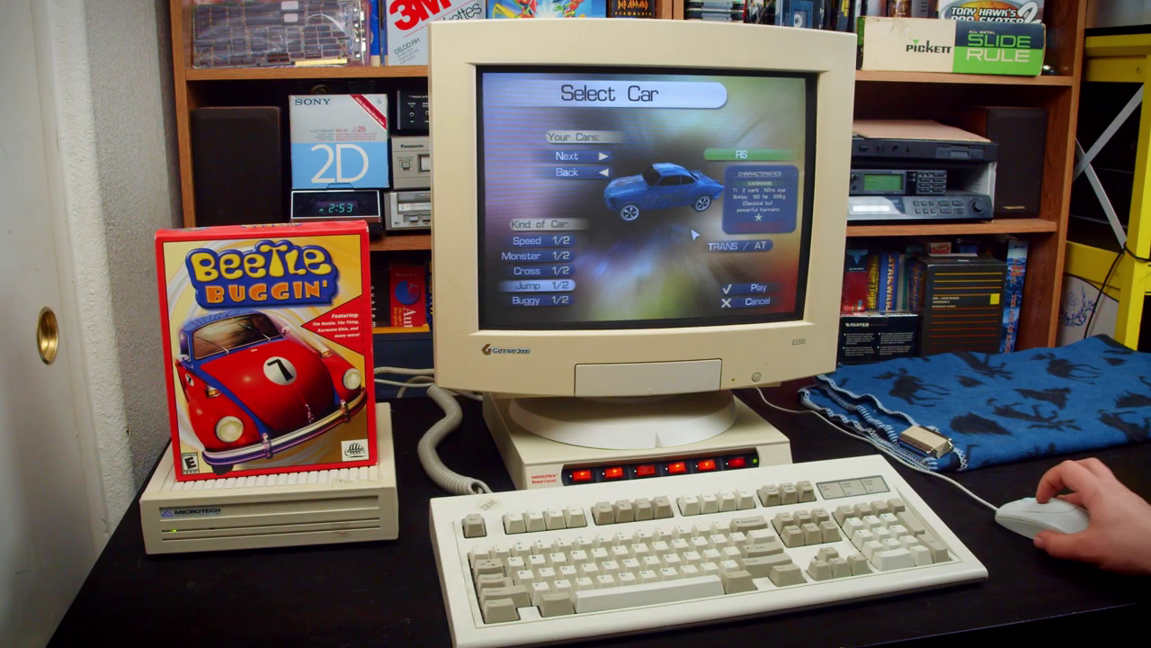
click(754, 288)
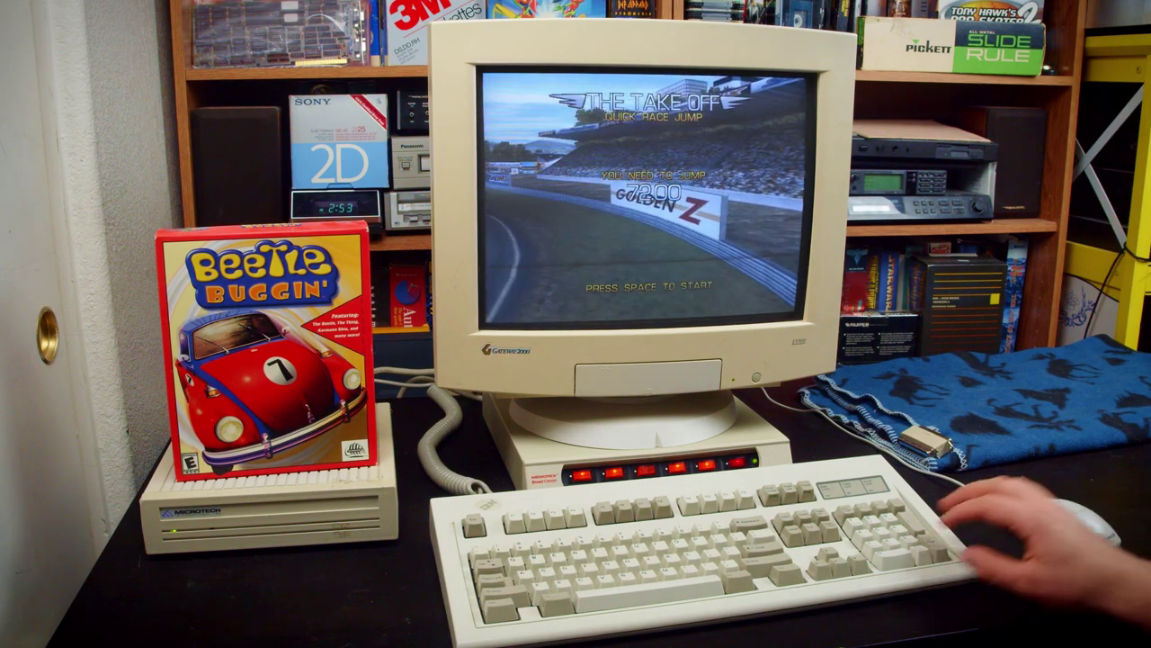
key(space)
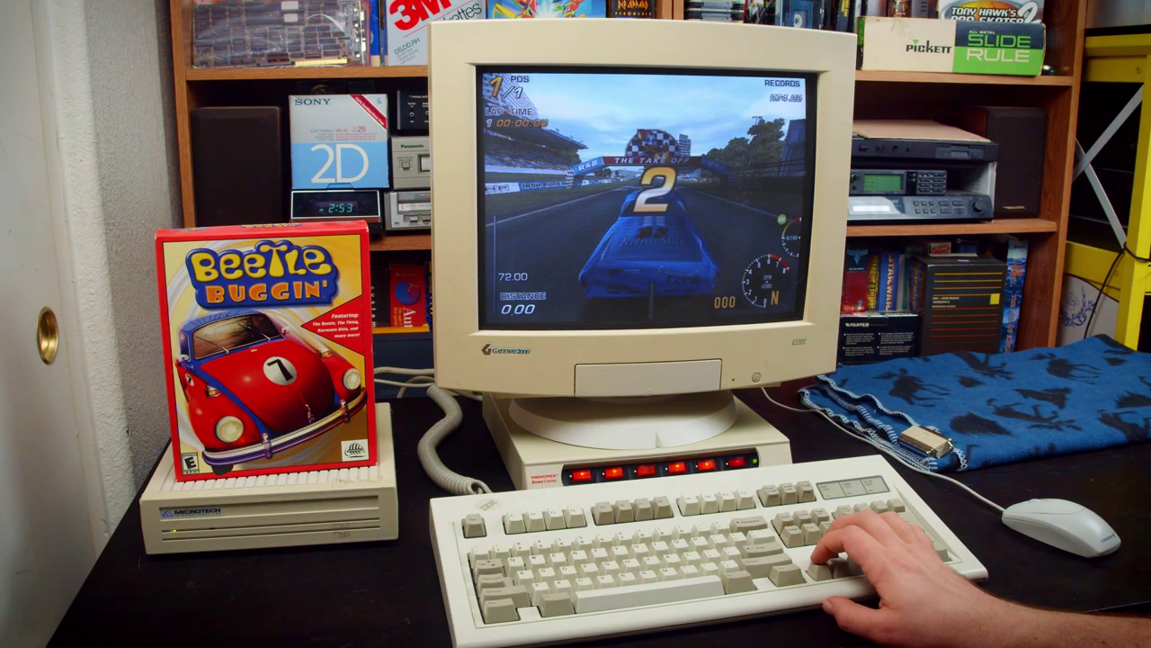
Step: Accelerate and steer the blue car along The Take Off track
key(Up)
key(Left)
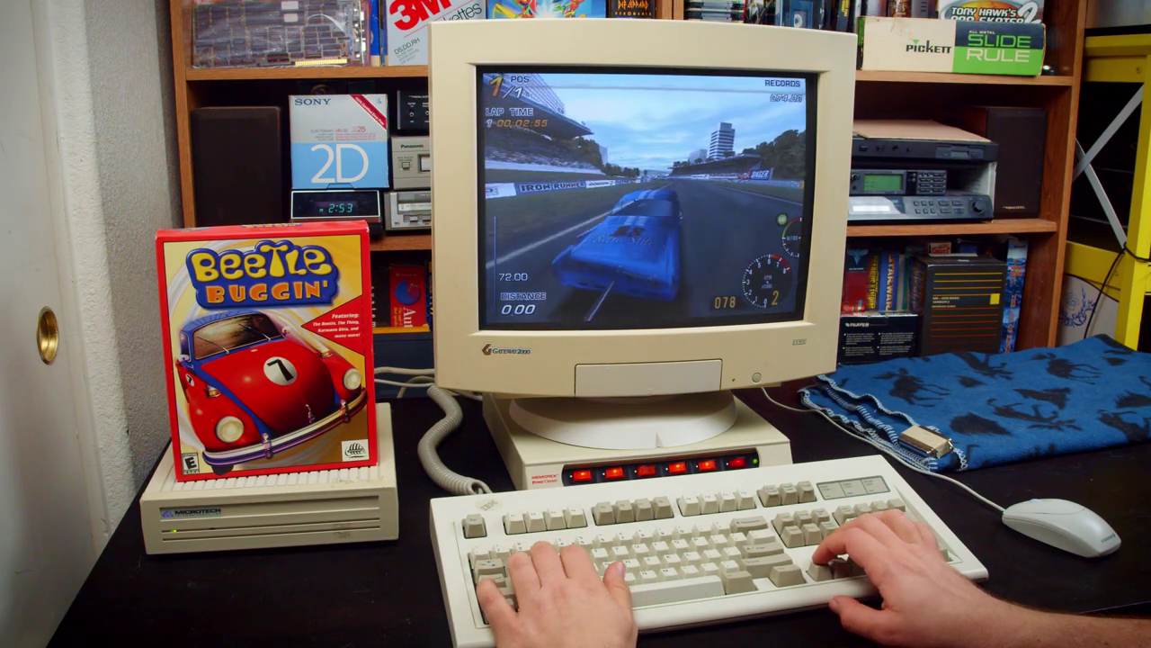
key(Up)
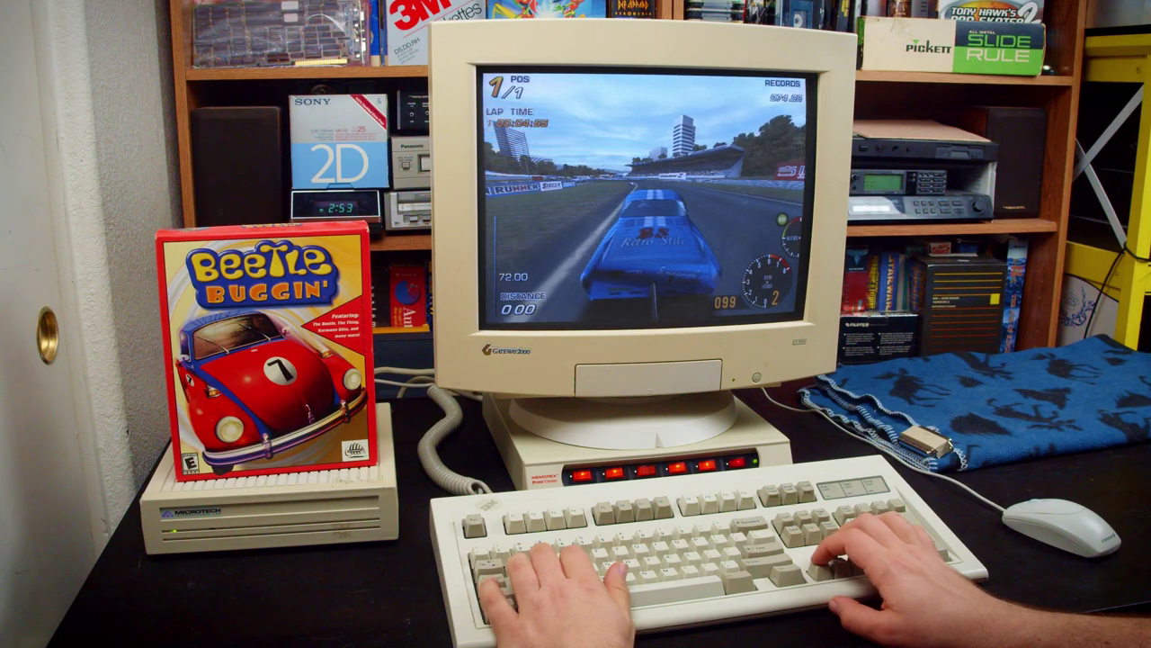
key(Up)
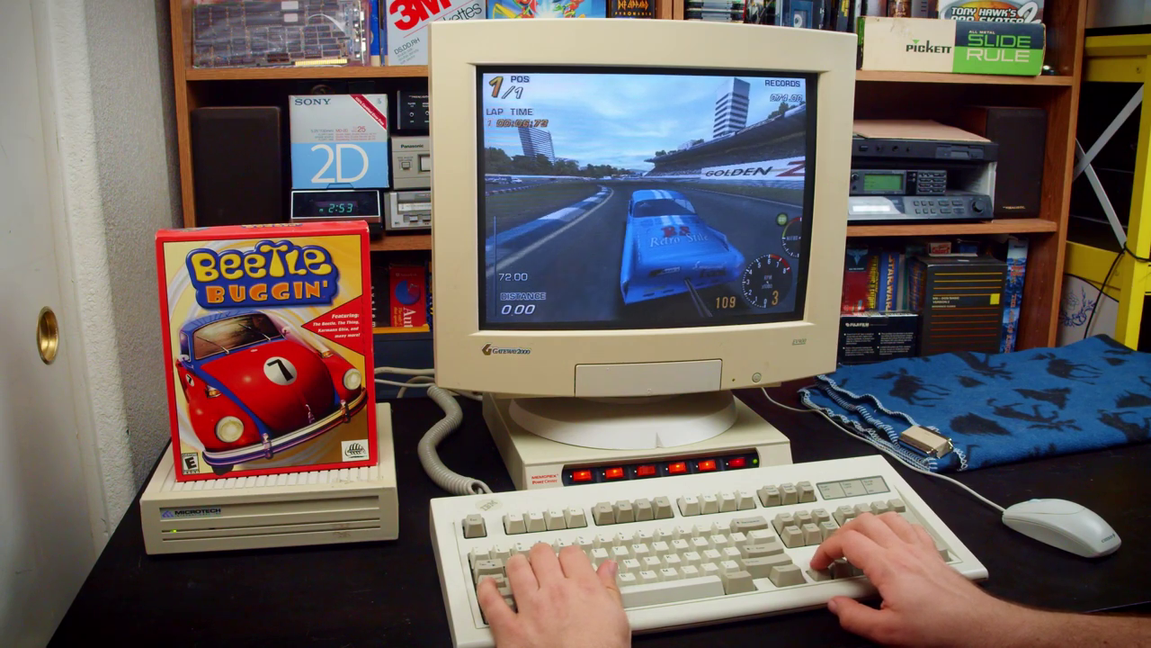
key(Up)
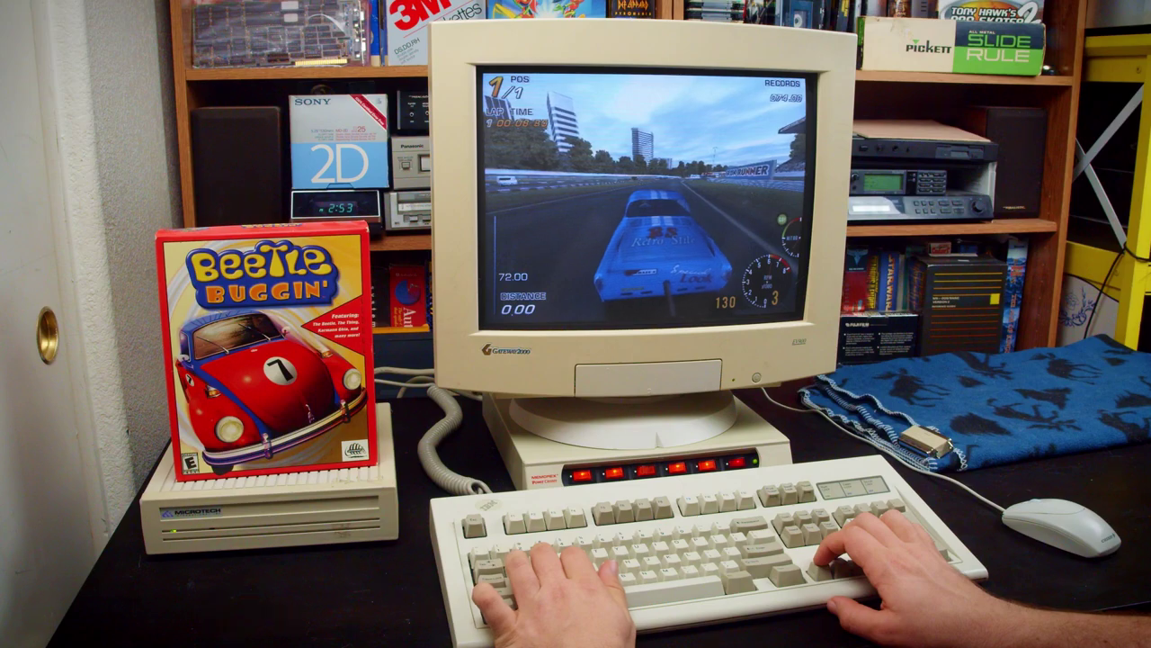
key(Up)
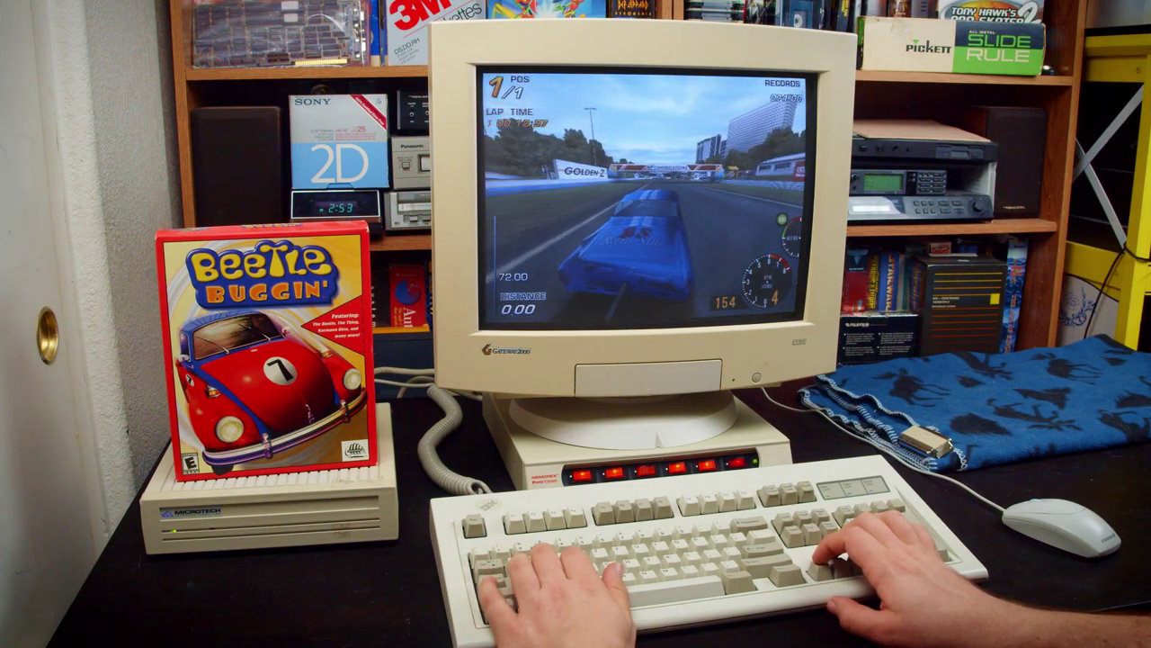
key(Up)
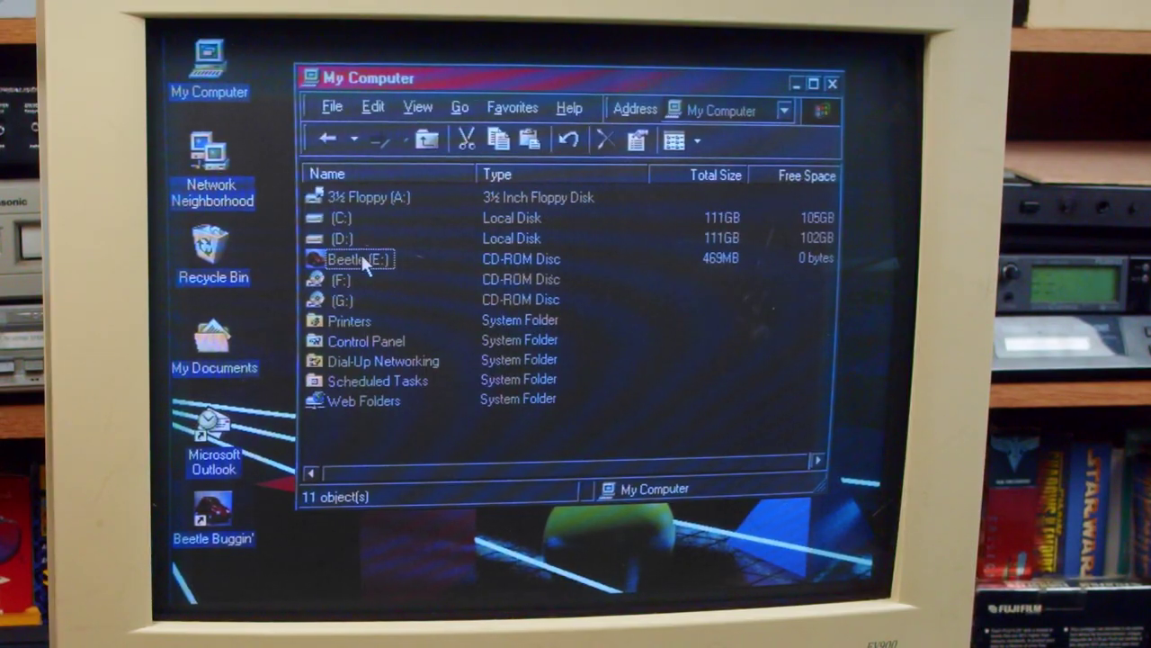
Step: Eject the Beetle disc from drive E: in My Computer, try to open the drive and cancel the error dialog
right_click(361, 255)
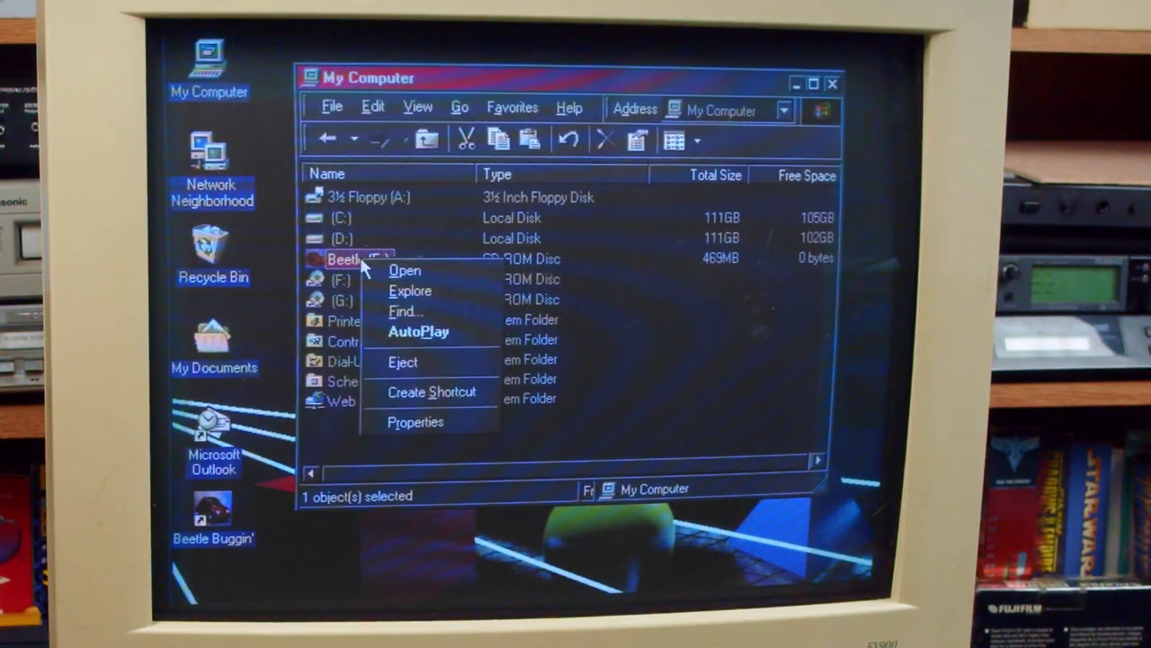
click(403, 363)
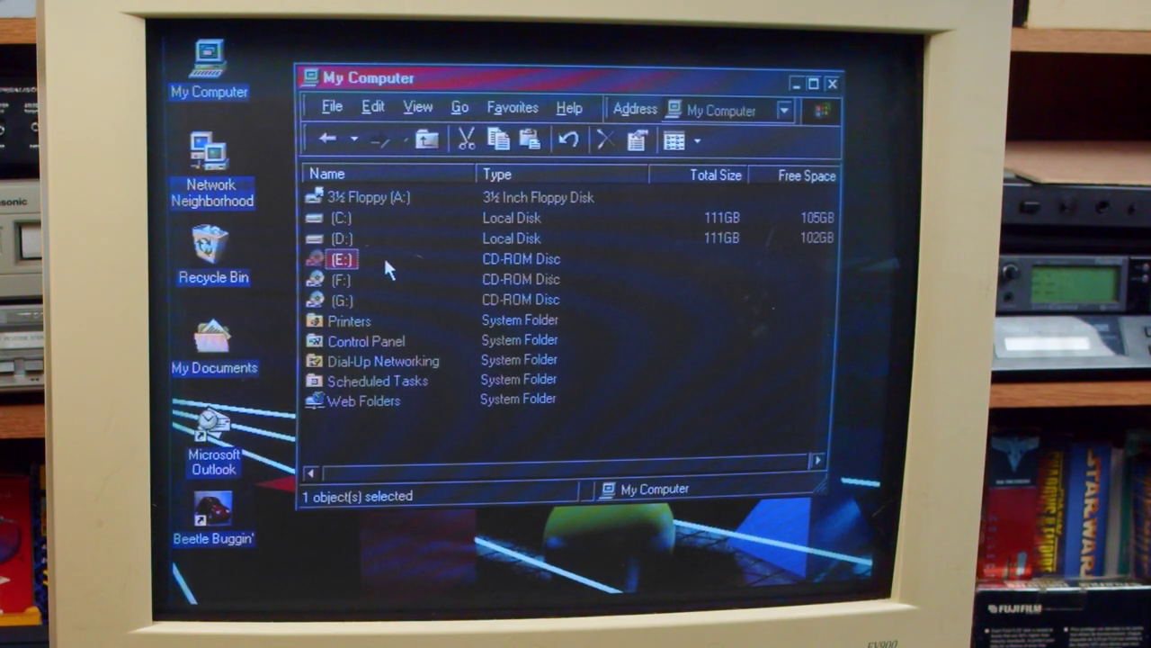
double_click(361, 262)
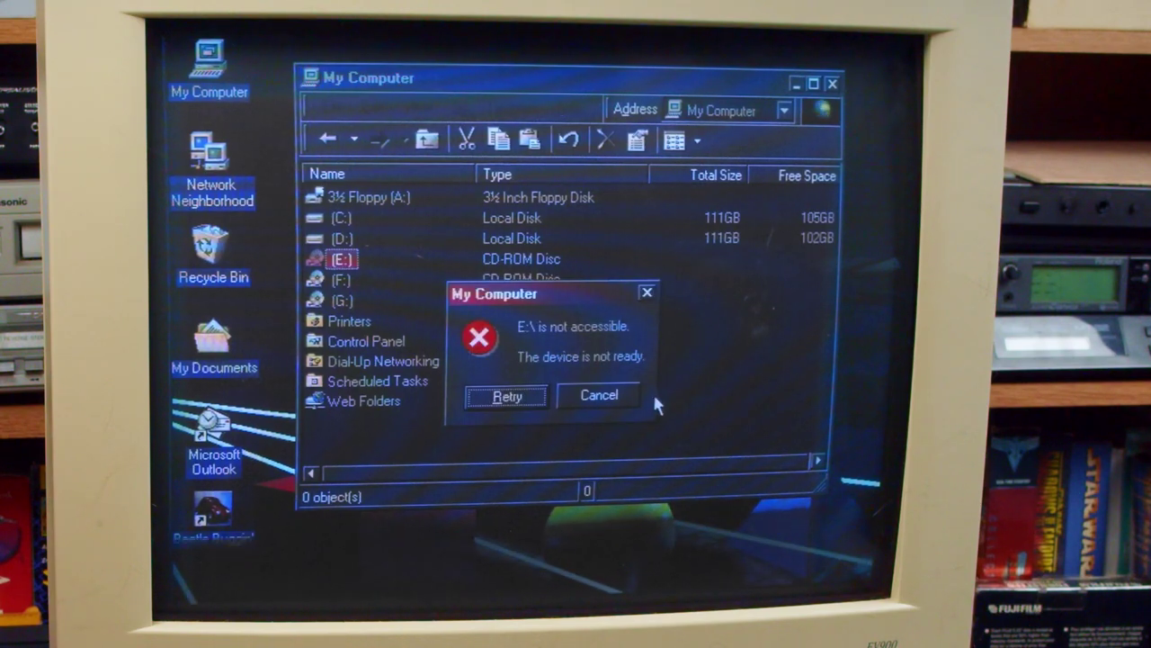
click(599, 395)
Step: Run Eject on CD-ROM drive E: a second time
right_click(331, 259)
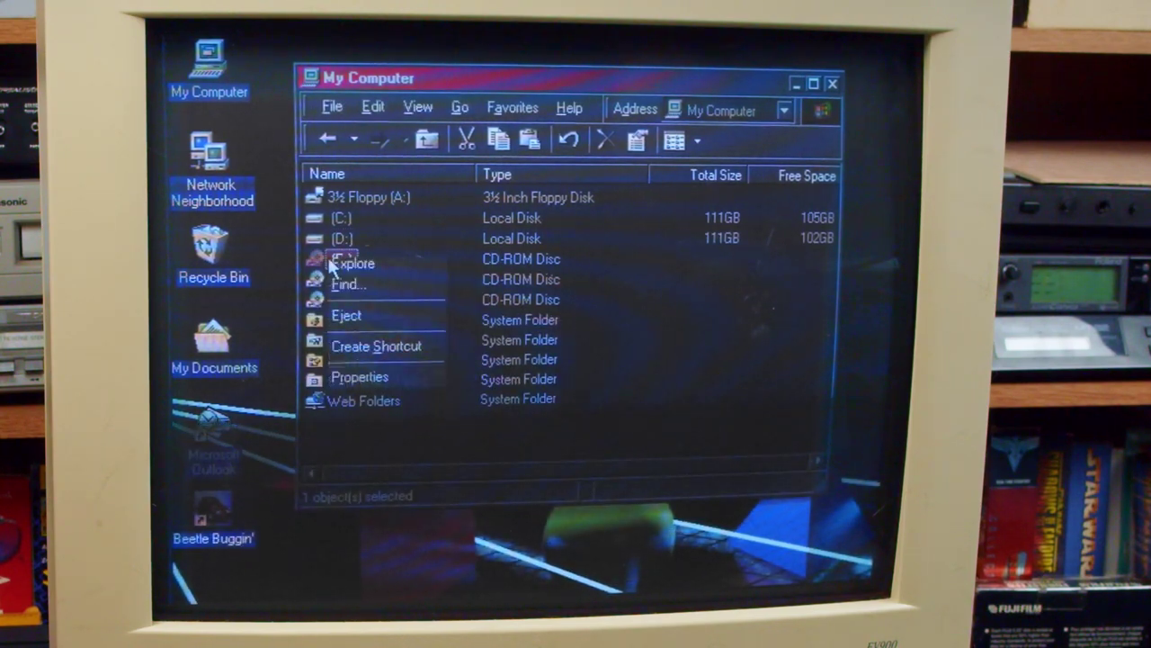
click(359, 329)
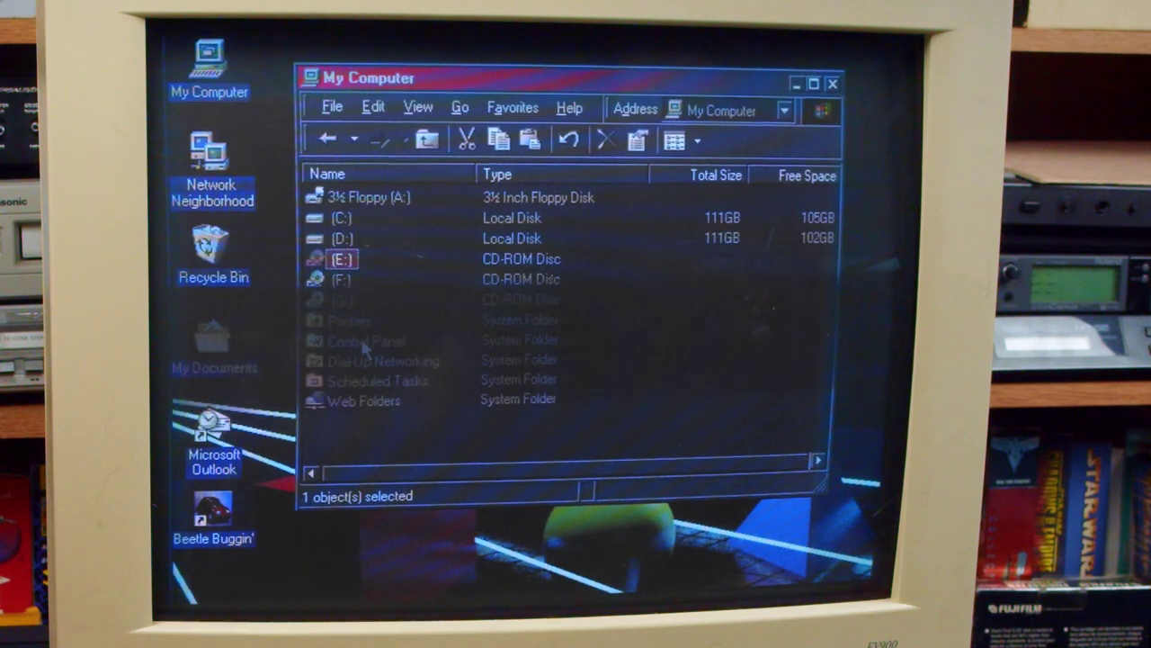